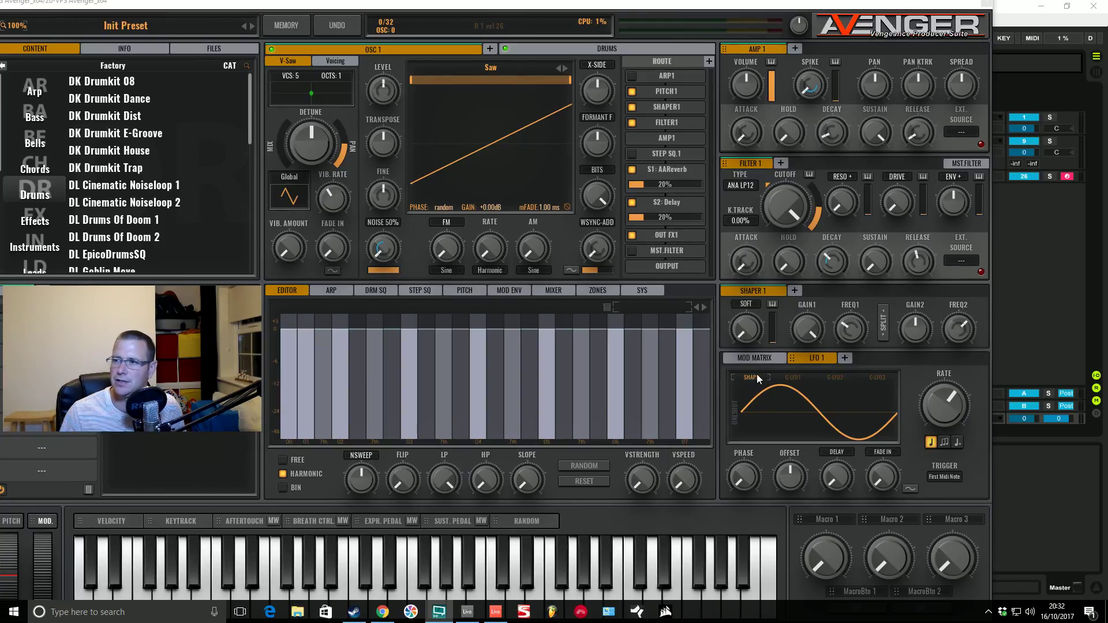
# Step: Try out a range of preset waveforms for LFO 1, including triangle, stepped, jagged, bell and exponential decay
pyautogui.click(794, 406)
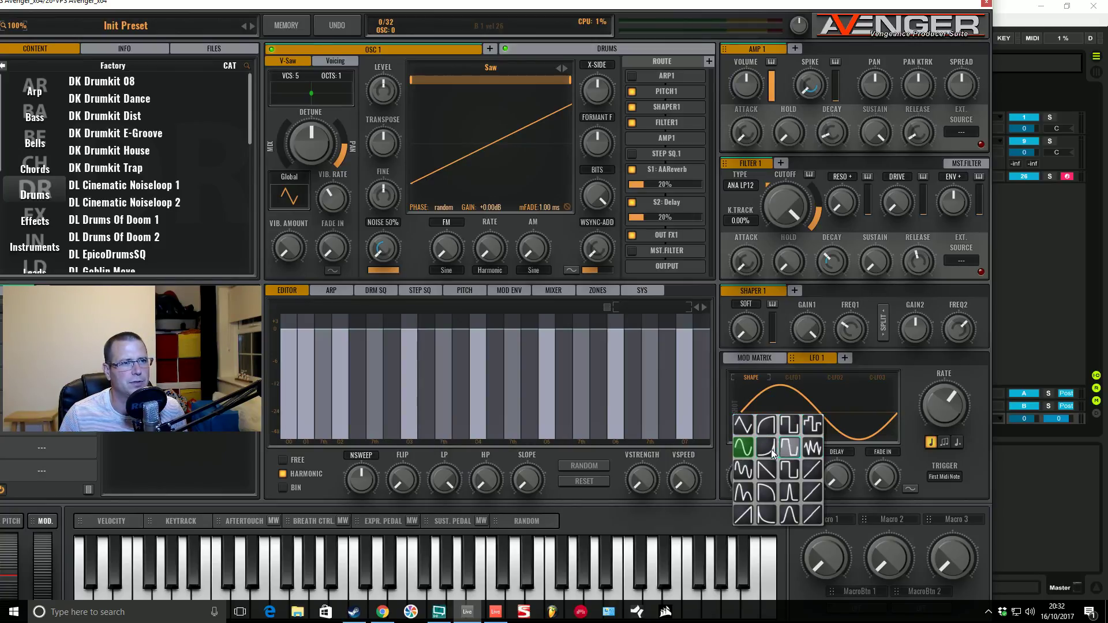
pyautogui.click(746, 430)
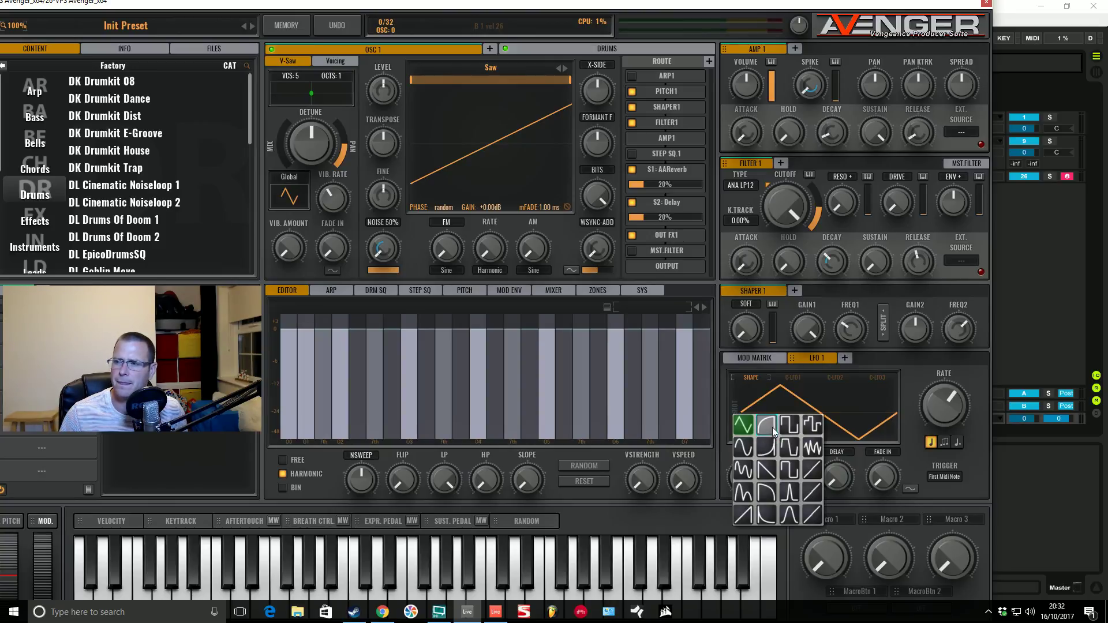
pyautogui.click(806, 425)
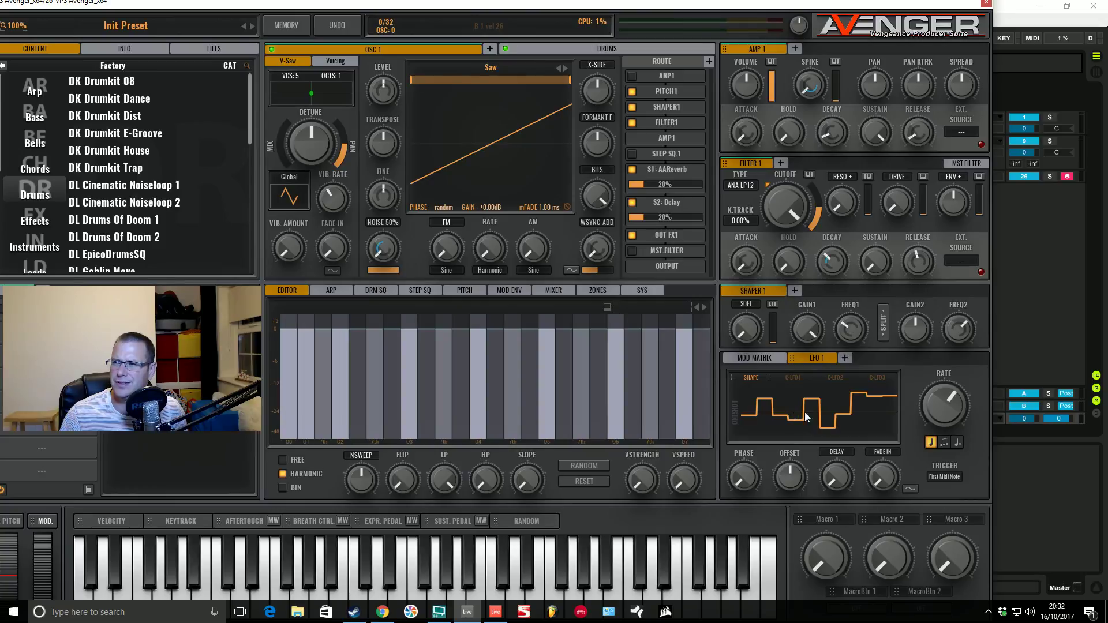
pyautogui.click(810, 411)
pyautogui.click(784, 421)
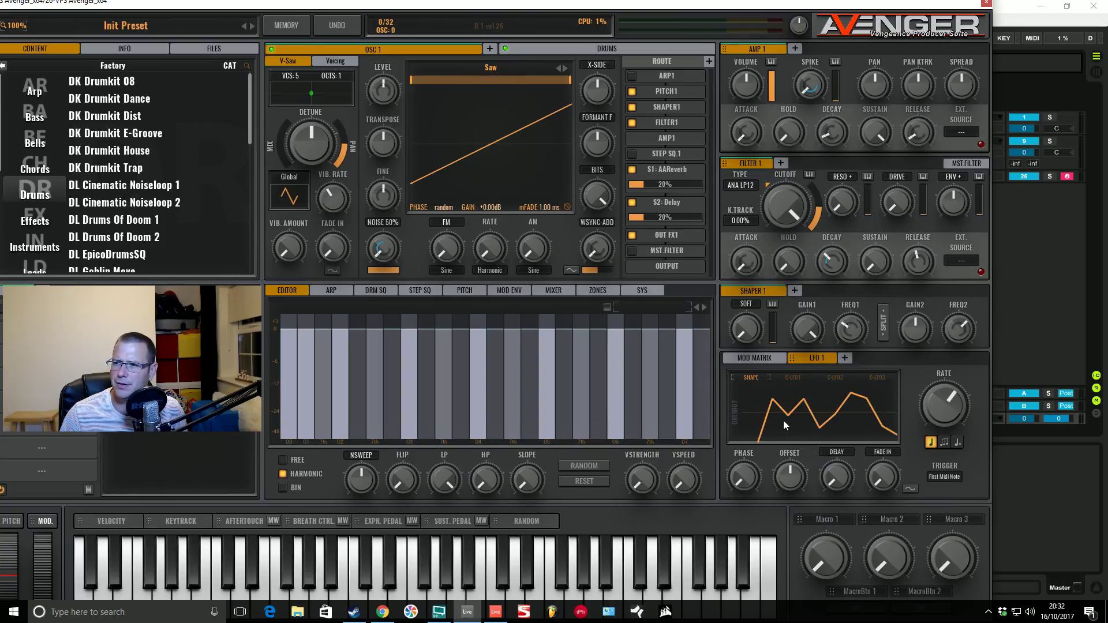
pyautogui.click(798, 414)
pyautogui.click(791, 479)
pyautogui.click(814, 395)
pyautogui.click(790, 492)
pyautogui.click(807, 408)
pyautogui.click(811, 466)
pyautogui.click(812, 466)
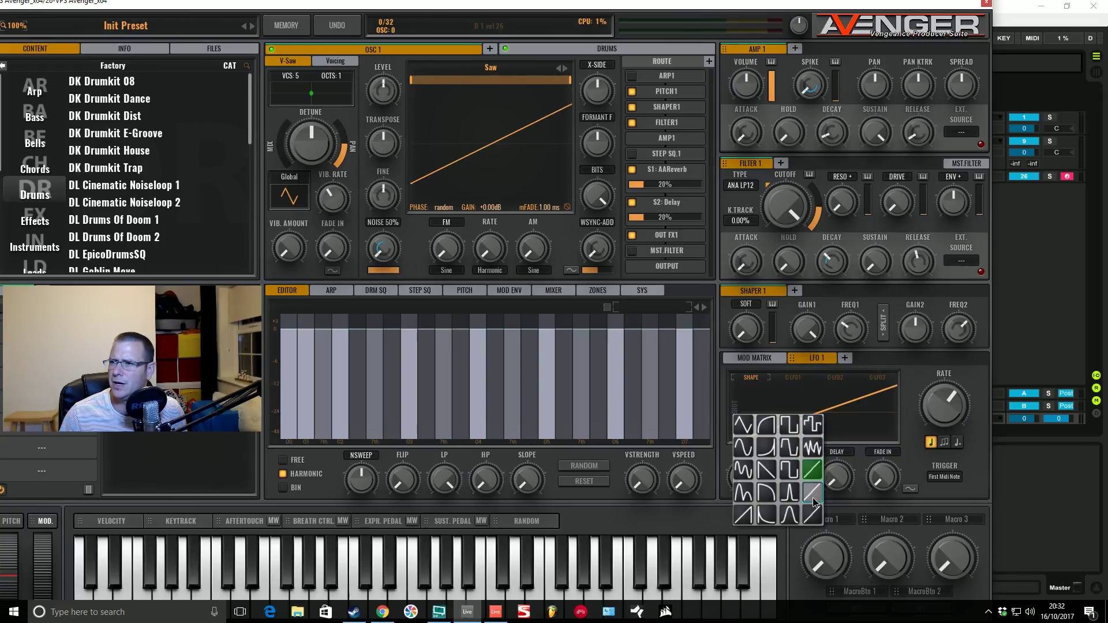
pyautogui.click(813, 497)
pyautogui.click(822, 424)
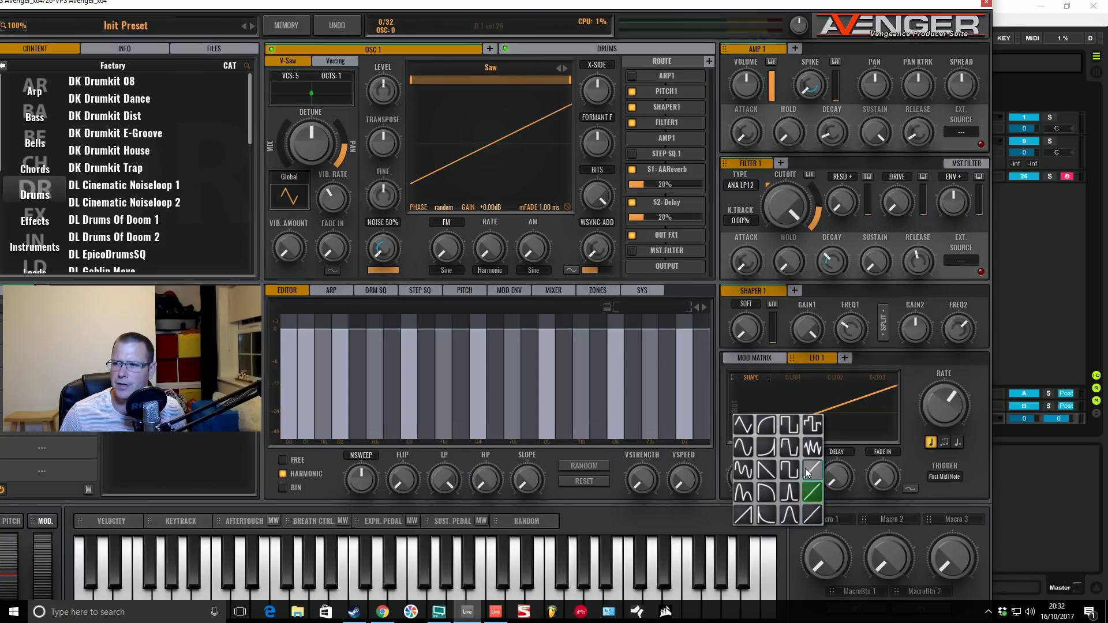
pyautogui.click(787, 516)
pyautogui.click(804, 406)
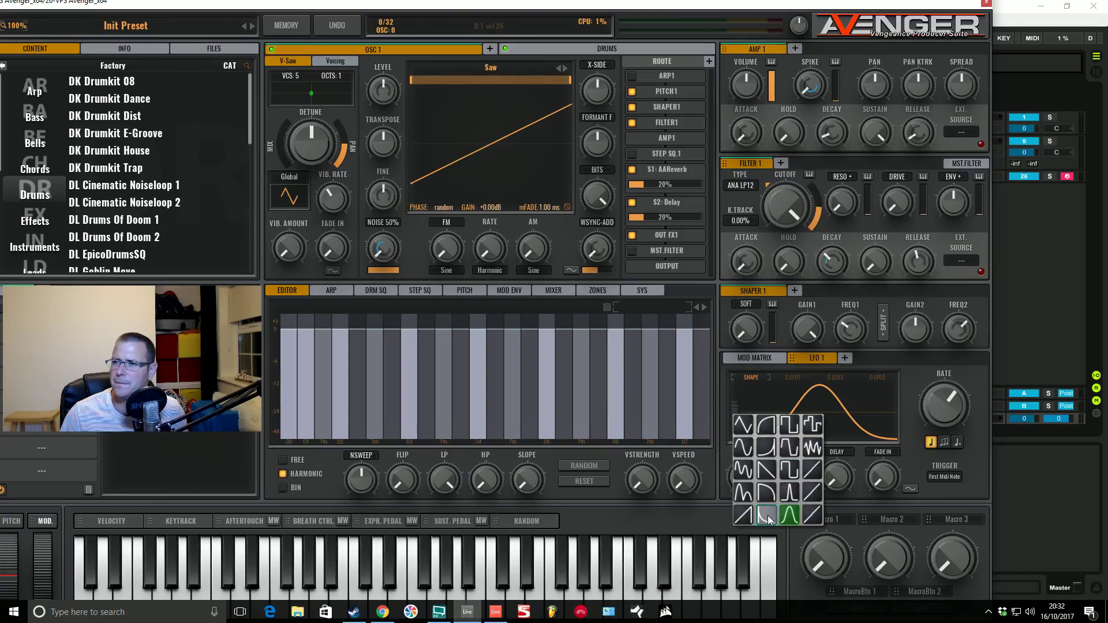
pyautogui.click(767, 515)
# Step: Set the shape of LFO 1 to the triangle waveform
pyautogui.click(789, 408)
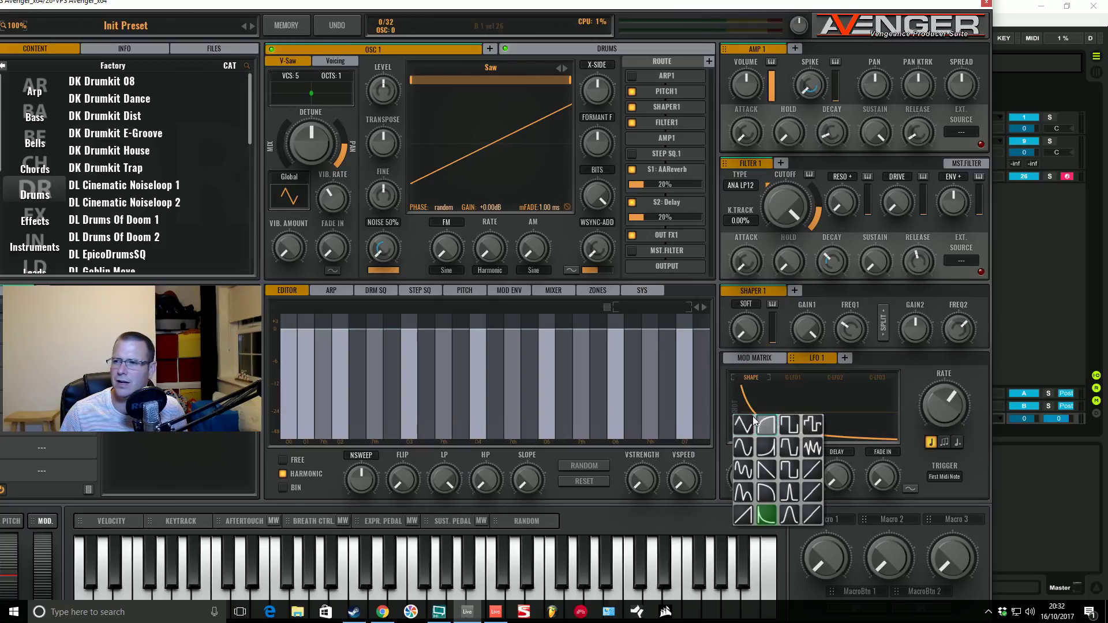
pyautogui.click(808, 427)
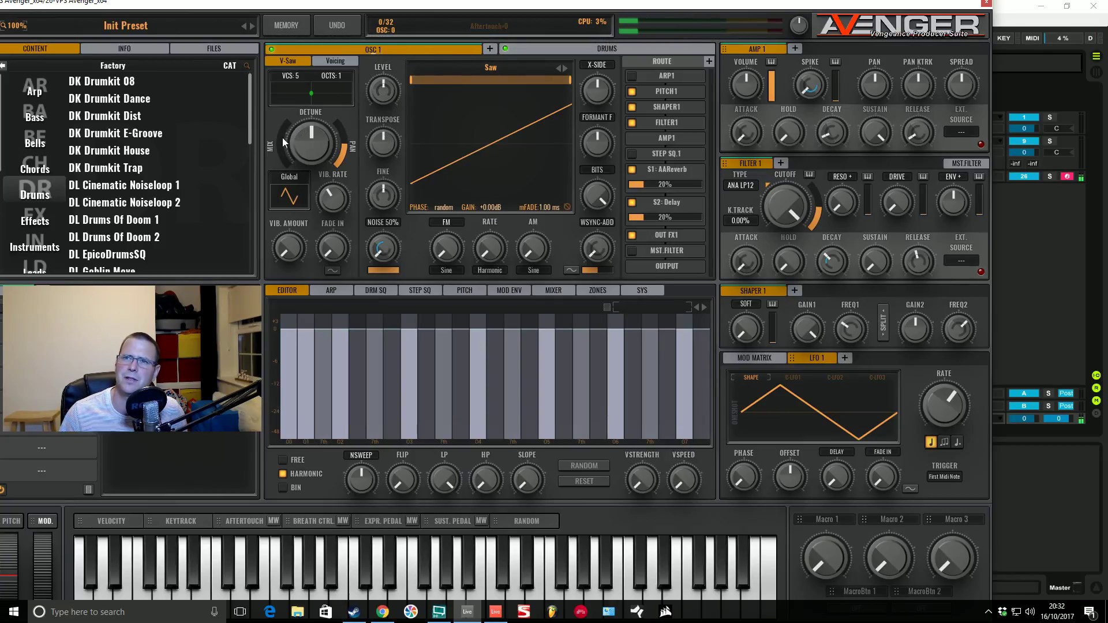
# Step: Raise the detune and detune mix of OSC 1
pyautogui.moveTo(282, 137); pyautogui.dragTo(314, 130)
# Step: Raise the Delay send and set the AAReverb send to 39%, and lower OSC 1's transpose
pyautogui.moveTo(643, 184); pyautogui.dragTo(664, 217)
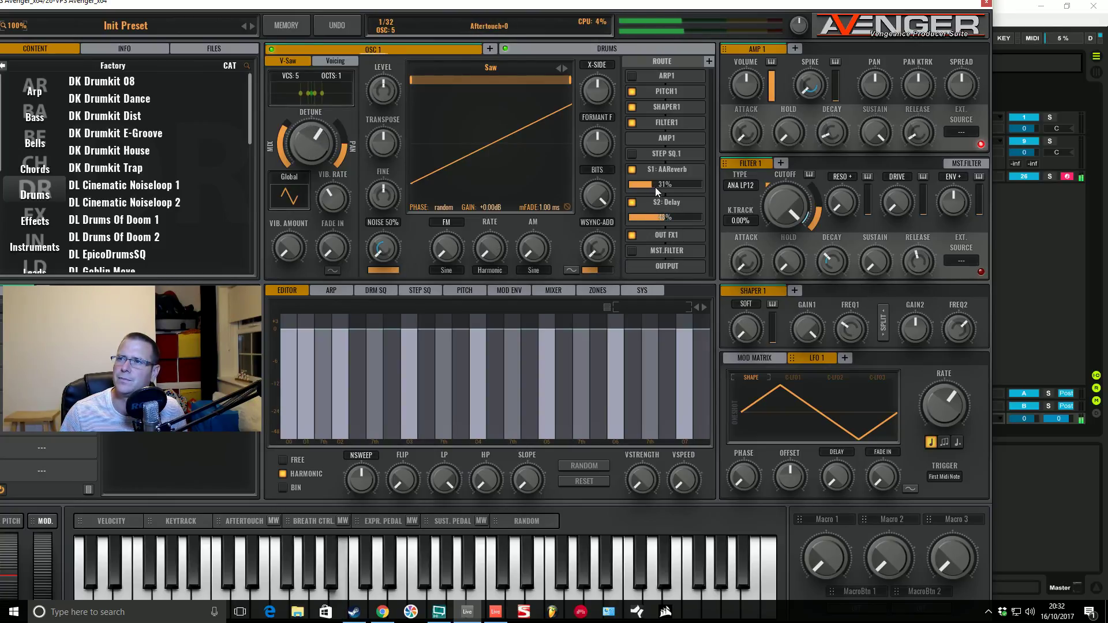
pyautogui.click(657, 185)
pyautogui.moveTo(387, 144); pyautogui.dragTo(385, 175)
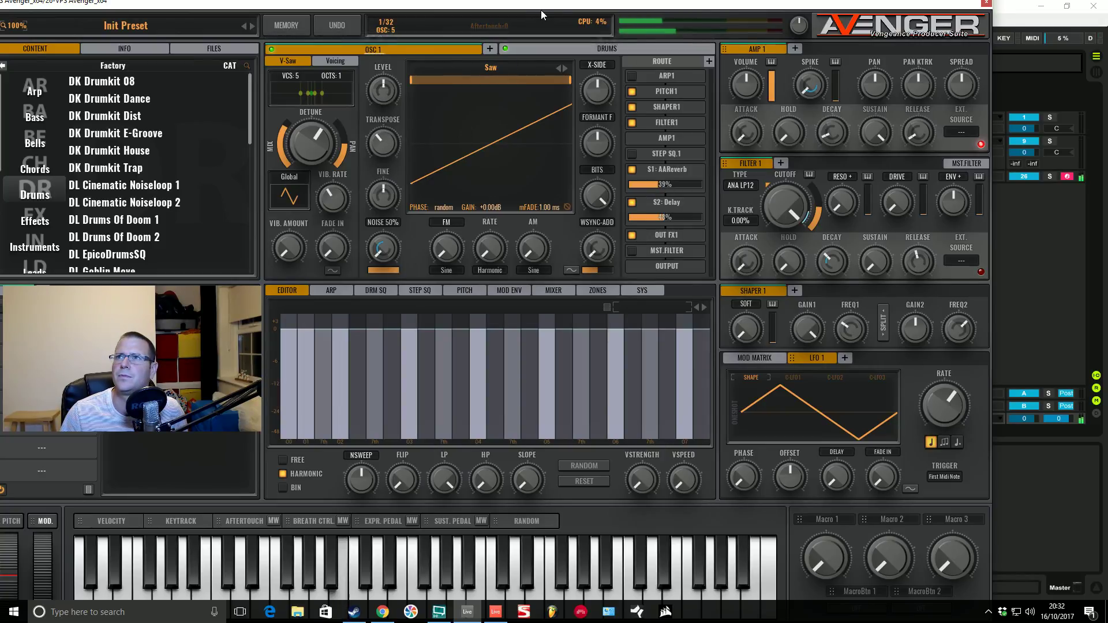
# Step: Scale the synth interface down to 90% and reposition its window so that all of it fits on the screen
pyautogui.moveTo(541, 8); pyautogui.dragTo(545, 4)
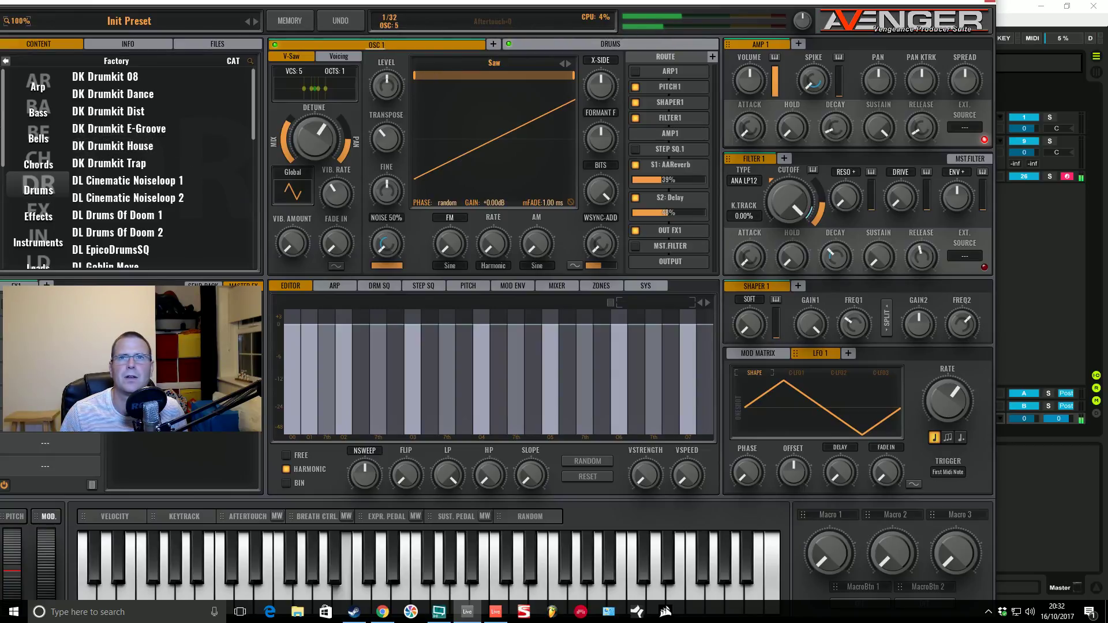
pyautogui.click(21, 21)
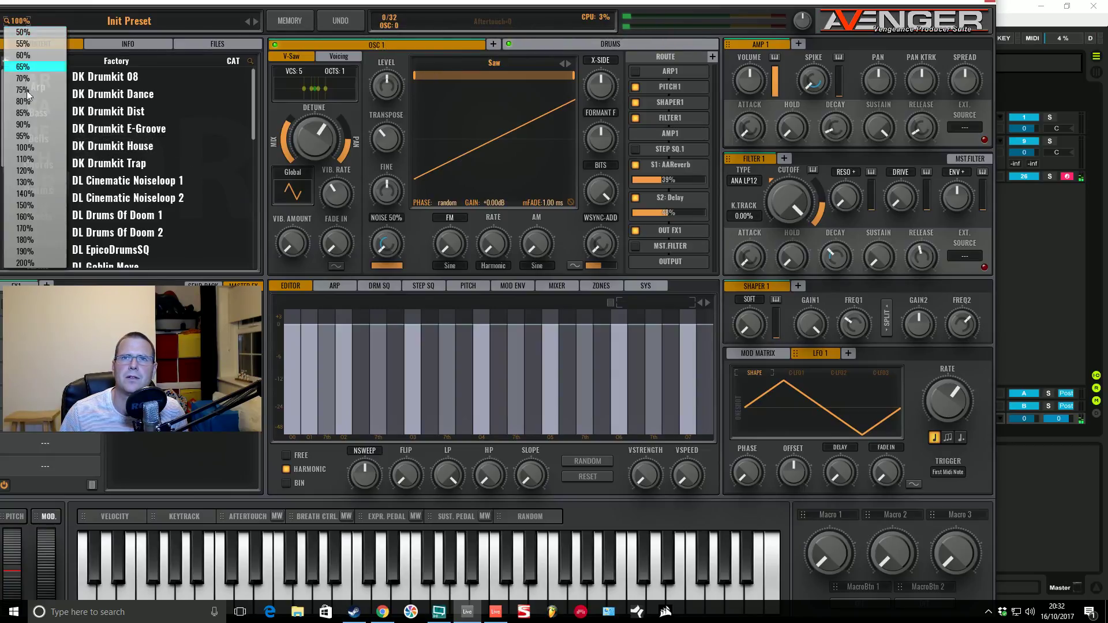
pyautogui.click(23, 136)
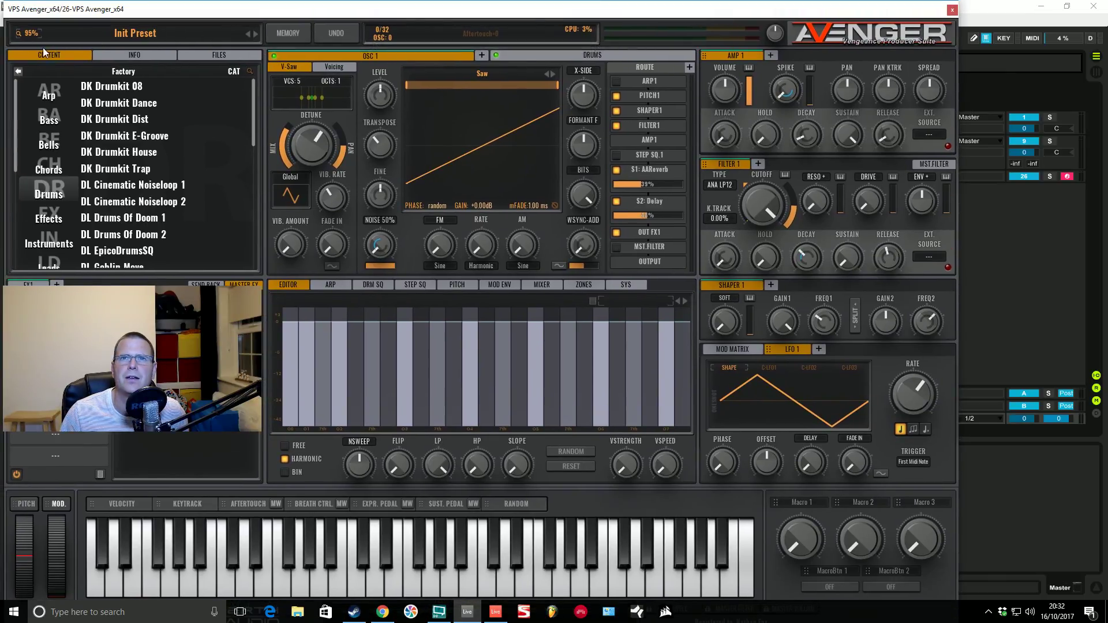
pyautogui.click(33, 35)
pyautogui.click(42, 124)
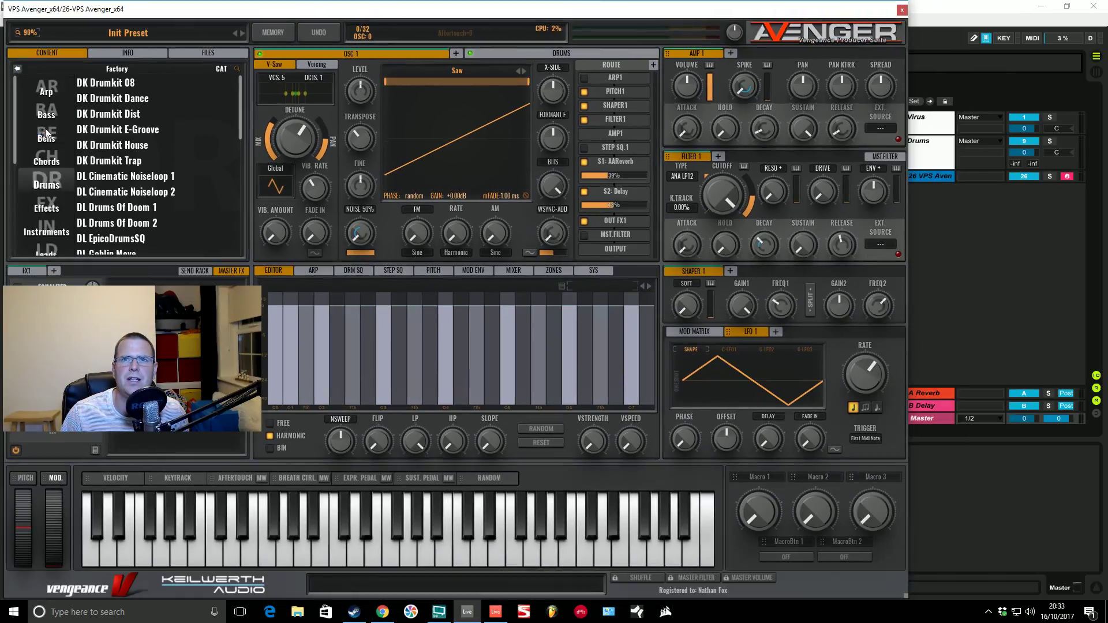
pyautogui.moveTo(445, 10); pyautogui.dragTo(508, 10)
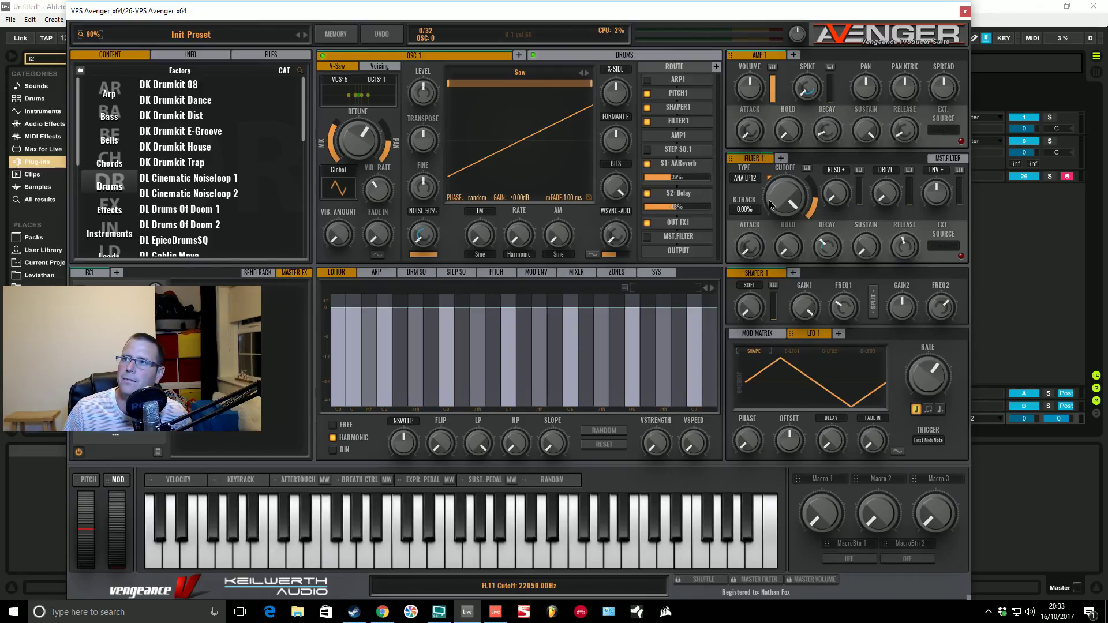
# Step: Set LFO 1's modulation of the FLT1 cutoff to about 65 in the mod matrix and lower the Filter 1 cutoff to around its middle
pyautogui.click(773, 334)
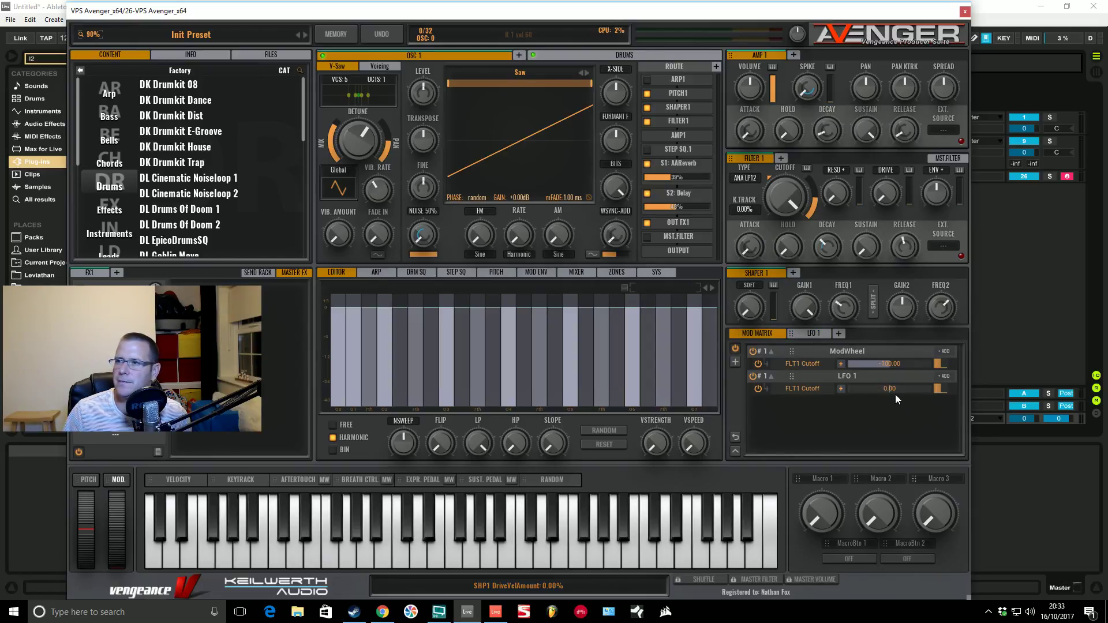
pyautogui.moveTo(895, 397); pyautogui.dragTo(921, 397)
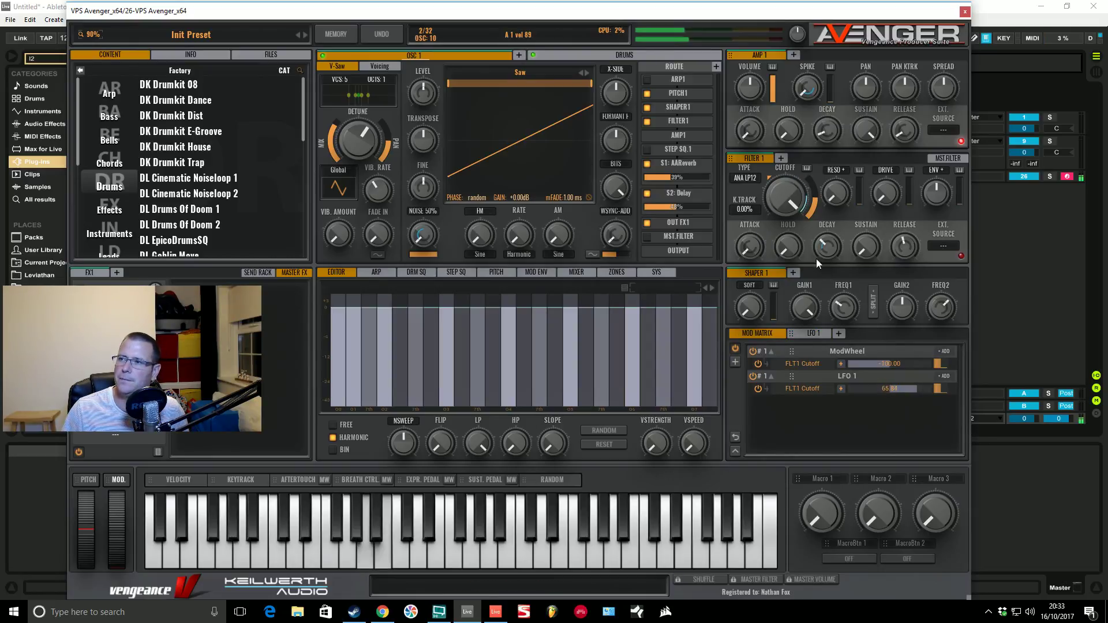
pyautogui.moveTo(786, 202); pyautogui.dragTo(786, 262)
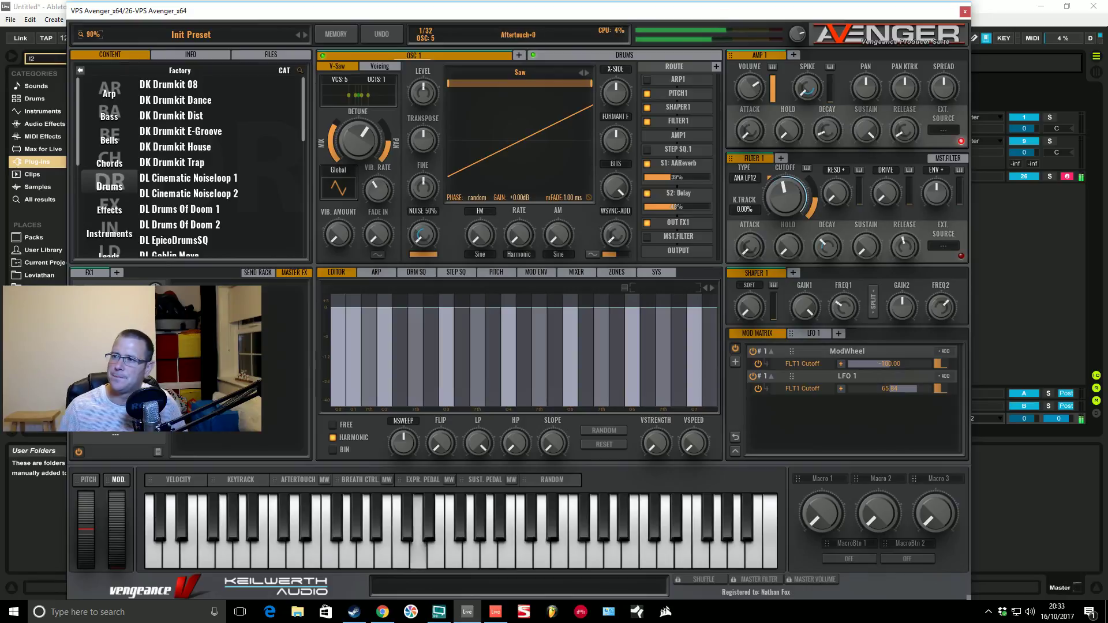
# Step: Look through the custom curves C-LFO1, C-LFO2 and C-LFO3 of LFO 1 and its mod matrix routing
pyautogui.click(814, 333)
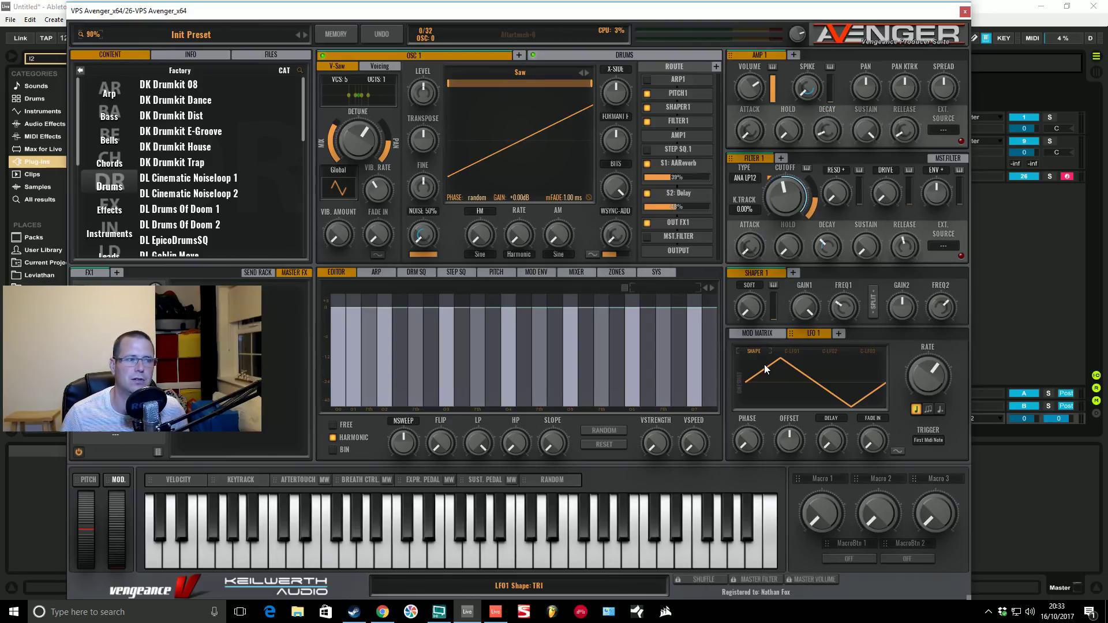
pyautogui.click(792, 352)
pyautogui.click(831, 352)
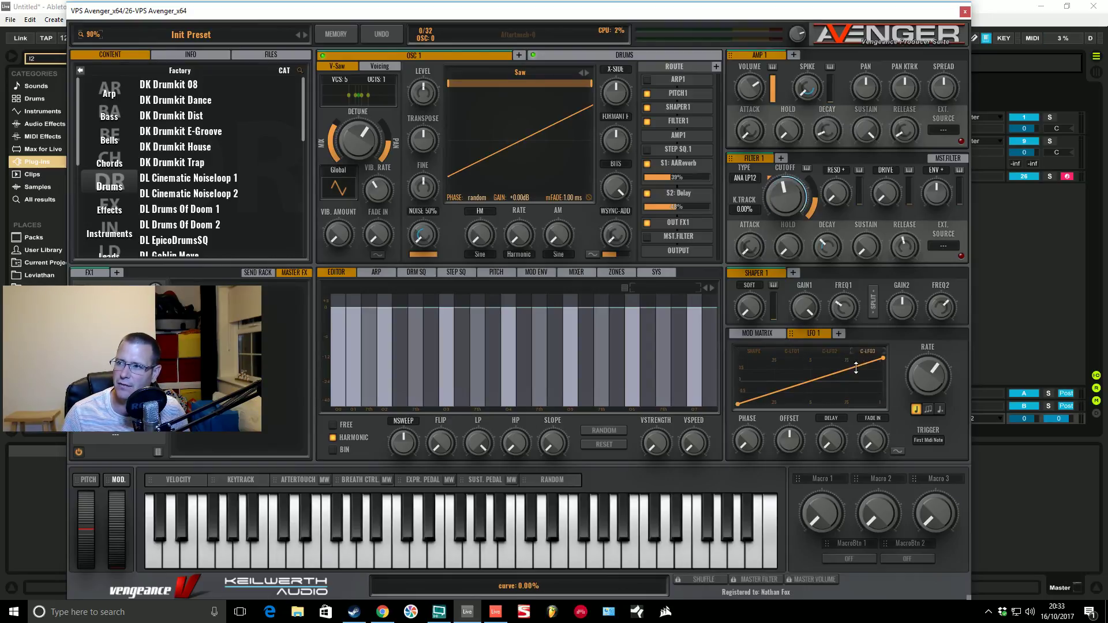
pyautogui.click(876, 352)
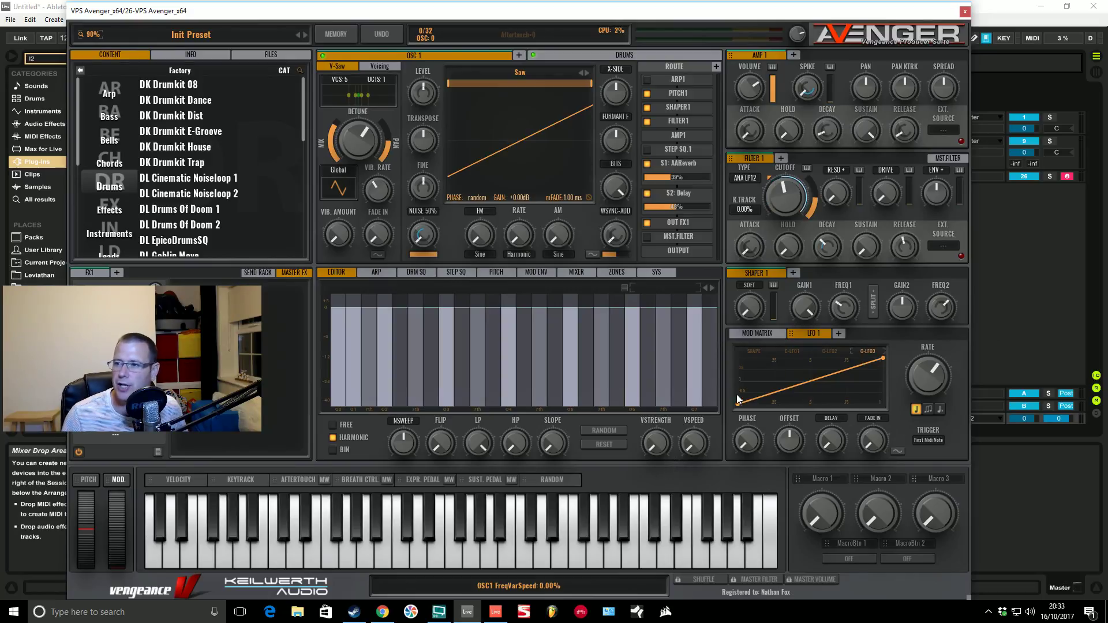
pyautogui.click(759, 335)
pyautogui.click(811, 334)
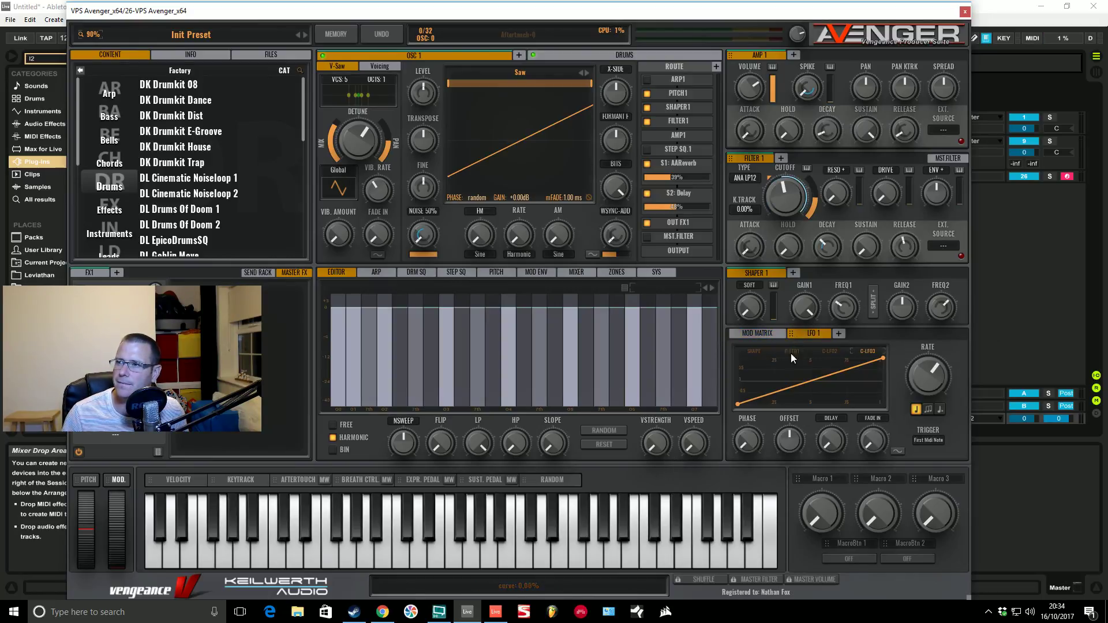
# Step: Change the shape of LFO 1 from the preset waveform to the first custom curve, CUSTOM1
pyautogui.click(756, 352)
pyautogui.click(792, 391)
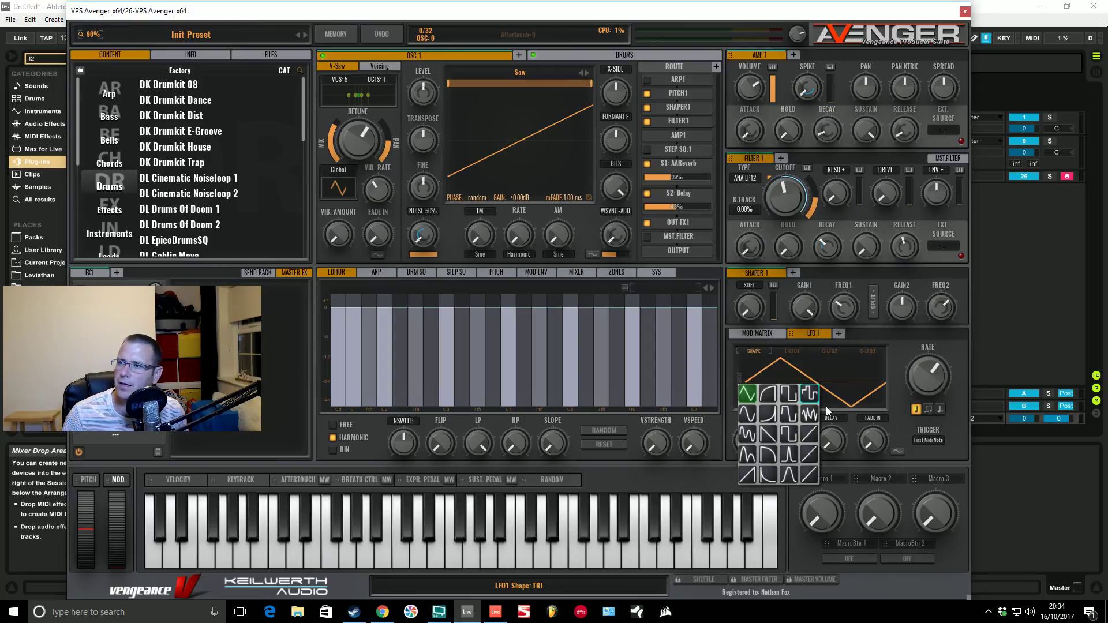
pyautogui.click(811, 435)
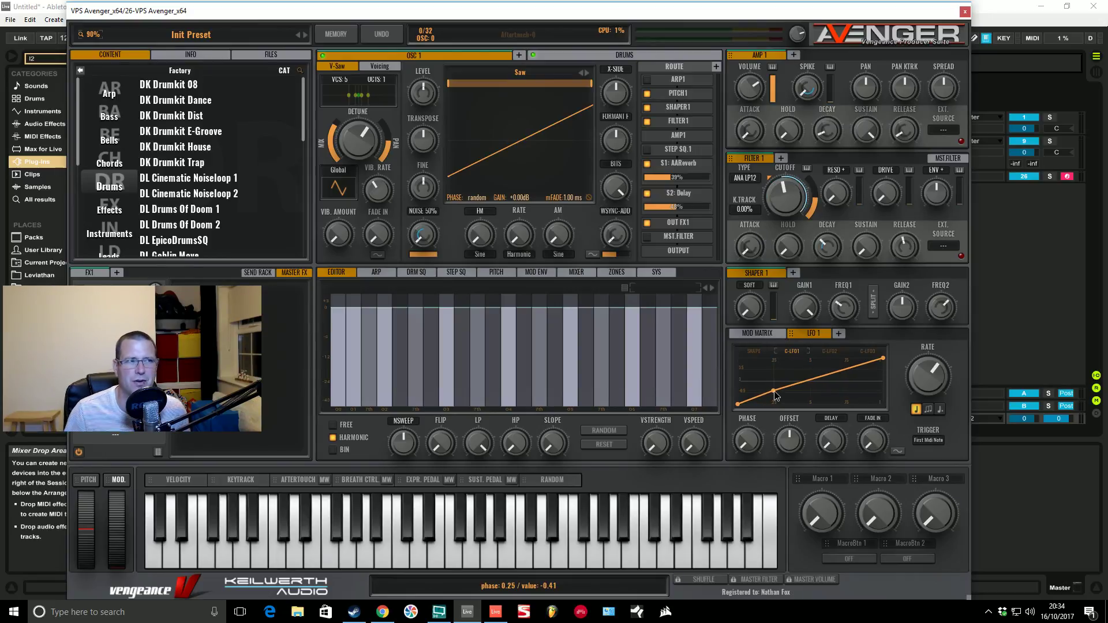
# Step: Add and move points on the C-LFO1 curve to form two peaks followed by a steep rise and drop
pyautogui.moveTo(774, 393); pyautogui.dragTo(831, 358)
pyautogui.click(806, 385)
pyautogui.doubleClick(820, 364)
pyautogui.click(850, 376)
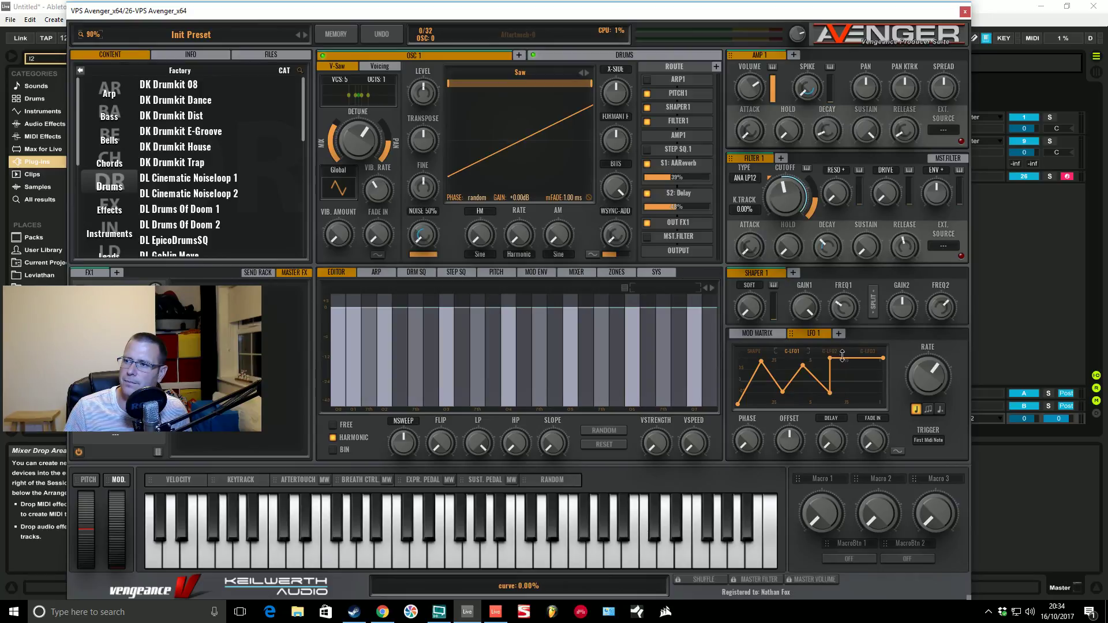
pyautogui.click(847, 353)
pyautogui.click(807, 354)
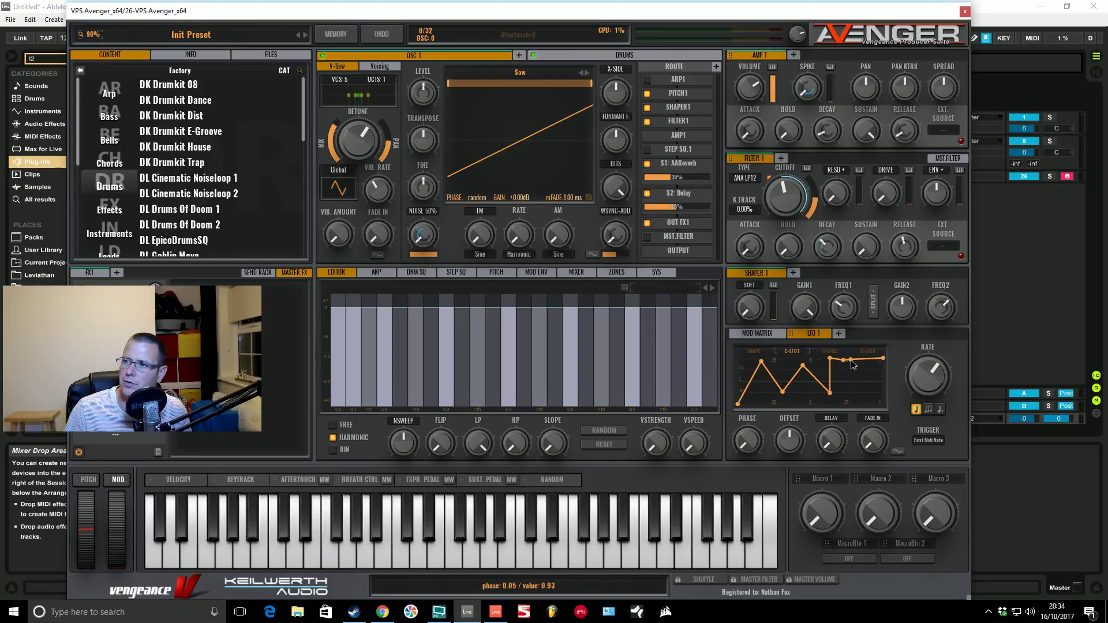
pyautogui.moveTo(843, 360)
pyautogui.mouseDown()
pyautogui.moveTo(842, 410)
pyautogui.moveTo(852, 370)
pyautogui.mouseUp()
pyautogui.doubleClick(861, 389)
# Step: Return to the shape view of LFO 1 and set its rate to 1/1
pyautogui.click(766, 353)
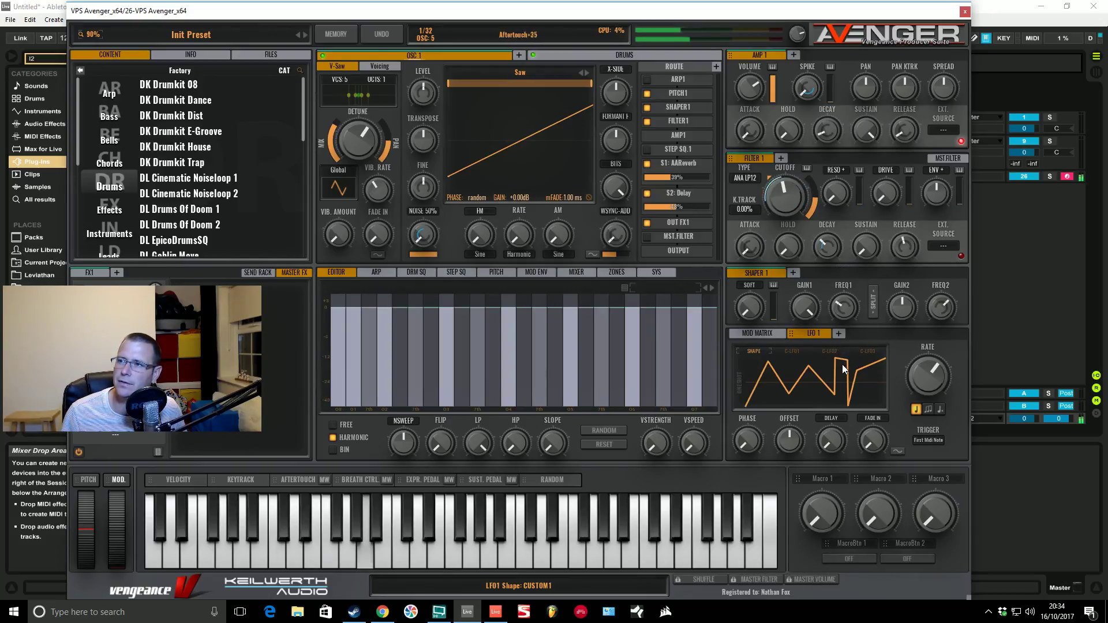
pyautogui.moveTo(929, 378); pyautogui.dragTo(931, 394)
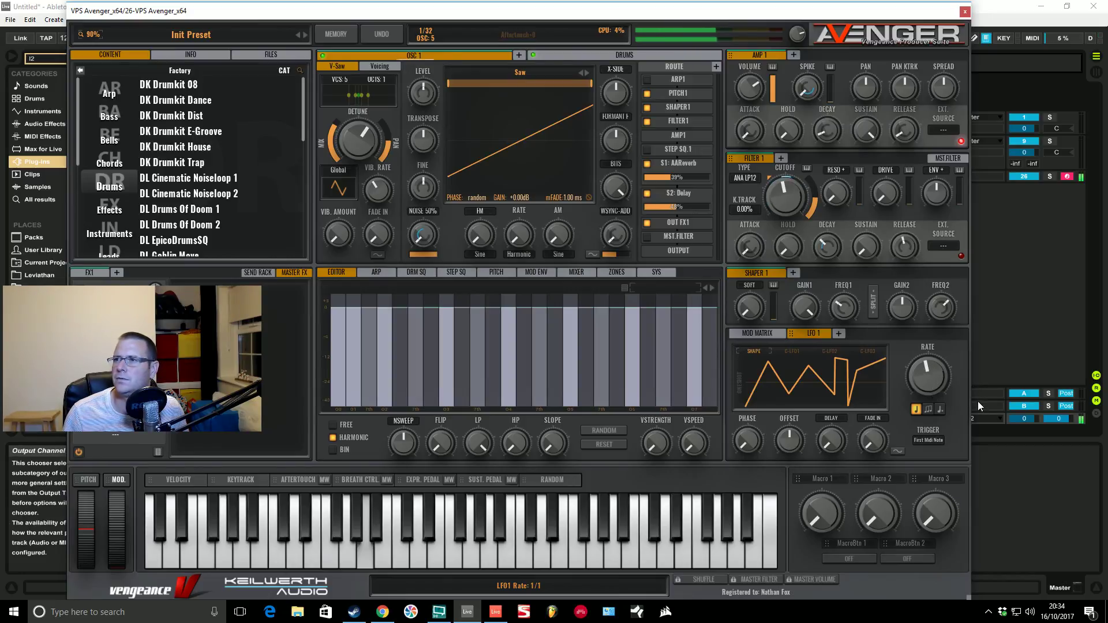
# Step: Bend the straight line of the C-LFO2 curve strongly upward into a convex arc
pyautogui.click(792, 351)
pyautogui.click(829, 352)
pyautogui.moveTo(801, 383); pyautogui.dragTo(782, 320)
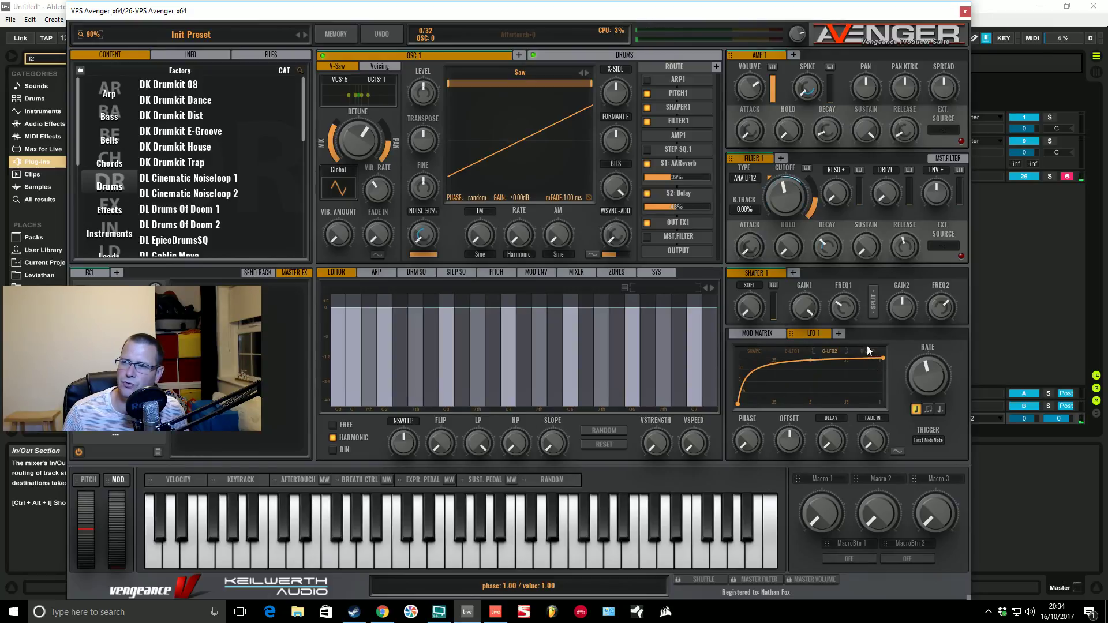
# Step: Check the C-LFO1 curve and the custom shapes offered among the waveforms of LFO 1
pyautogui.click(788, 353)
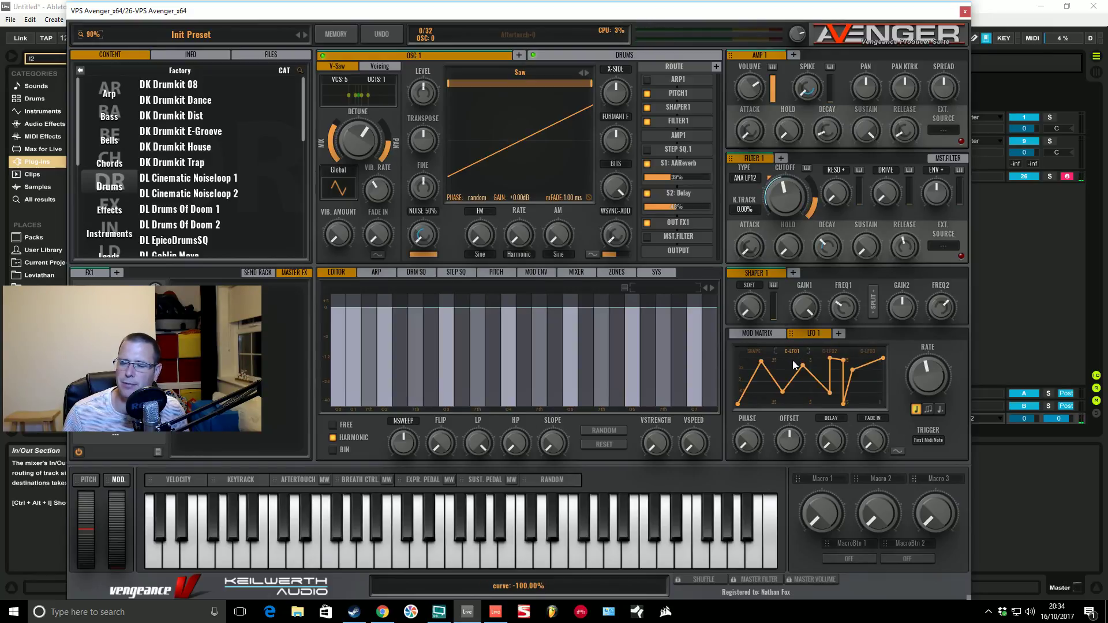
pyautogui.click(754, 351)
pyautogui.click(820, 374)
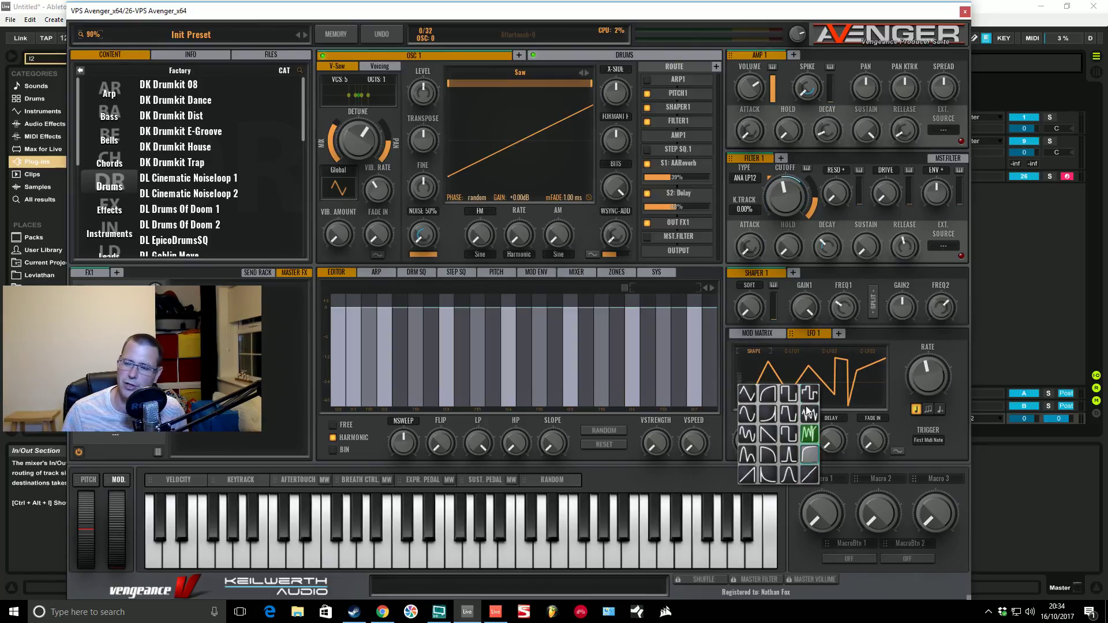
# Step: Bend the straight segments of the C-LFO1 curve into rounded arcs
pyautogui.click(792, 351)
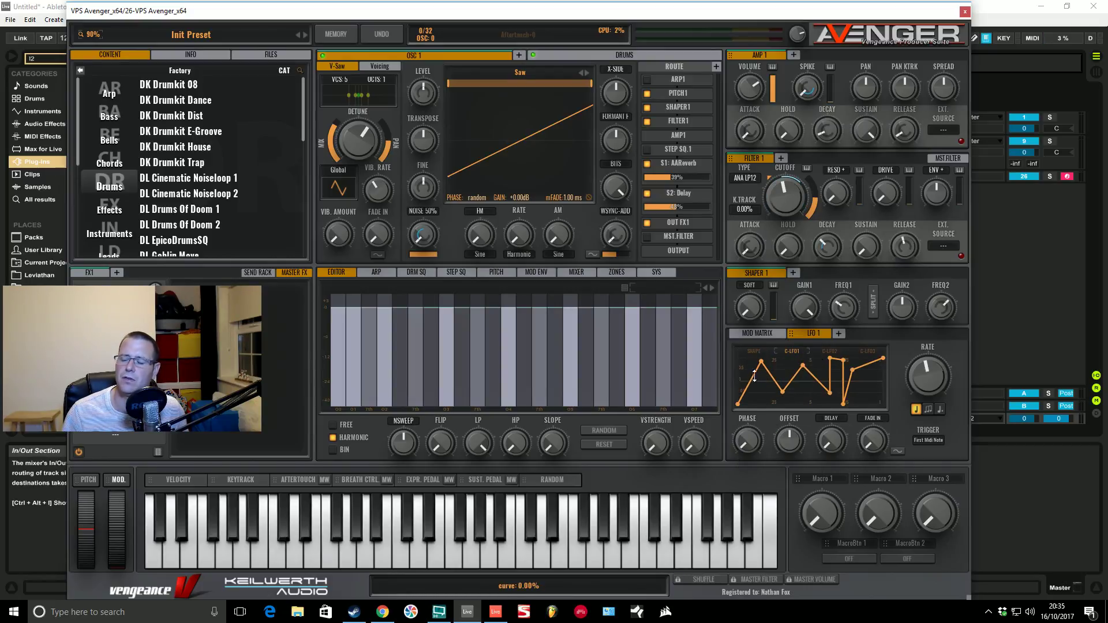
pyautogui.moveTo(746, 388); pyautogui.dragTo(856, 345)
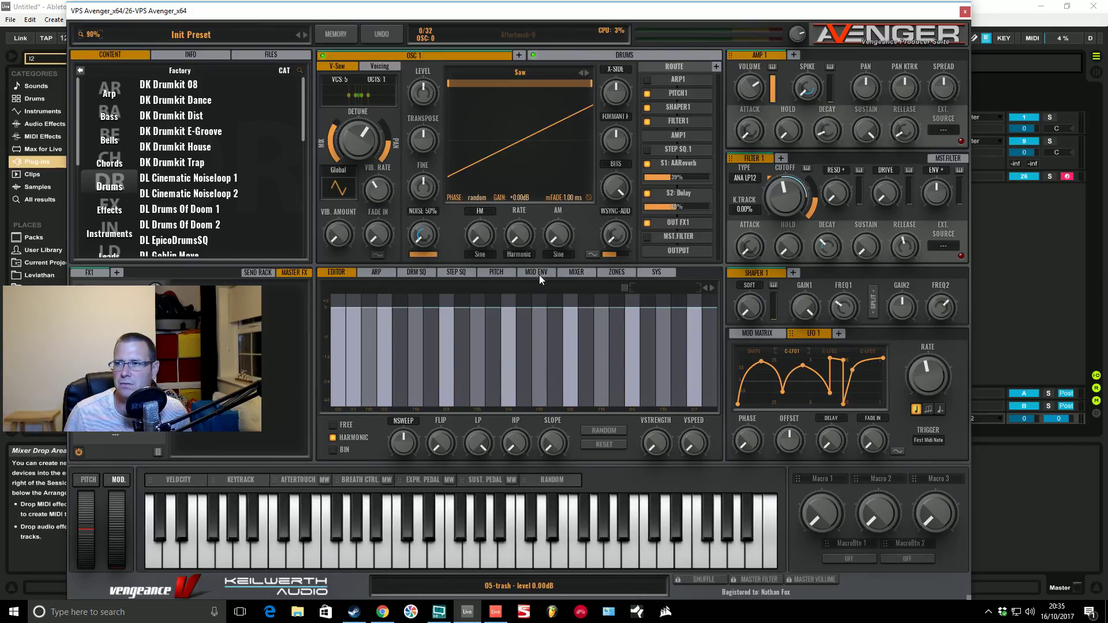
# Step: Look through the arpeggiator, drum sequencer, step sequencer and pitch editor pages
pyautogui.click(377, 274)
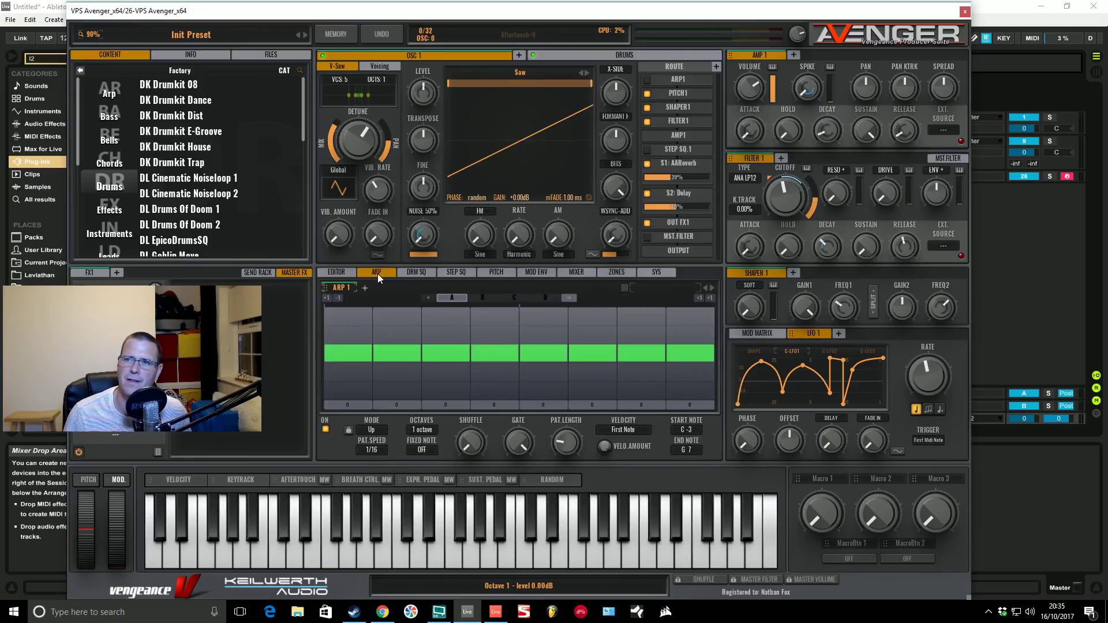
pyautogui.click(416, 272)
pyautogui.click(462, 273)
pyautogui.click(499, 272)
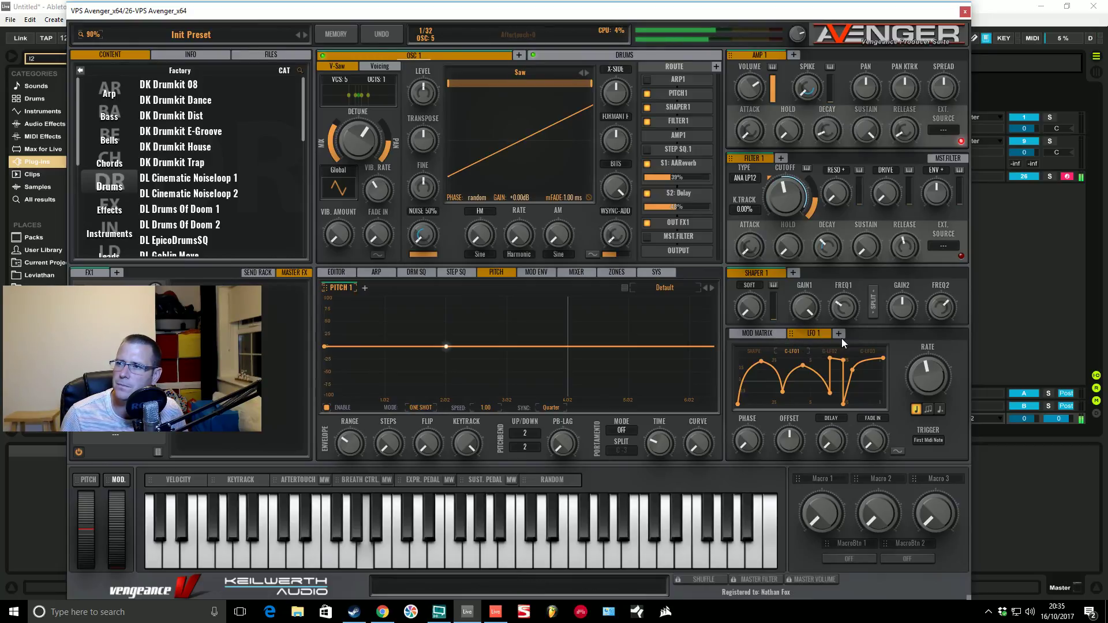
# Step: Enable one-shot mode for LFO 1 in its shape view, play a note and select the triangle waveform
pyautogui.click(755, 351)
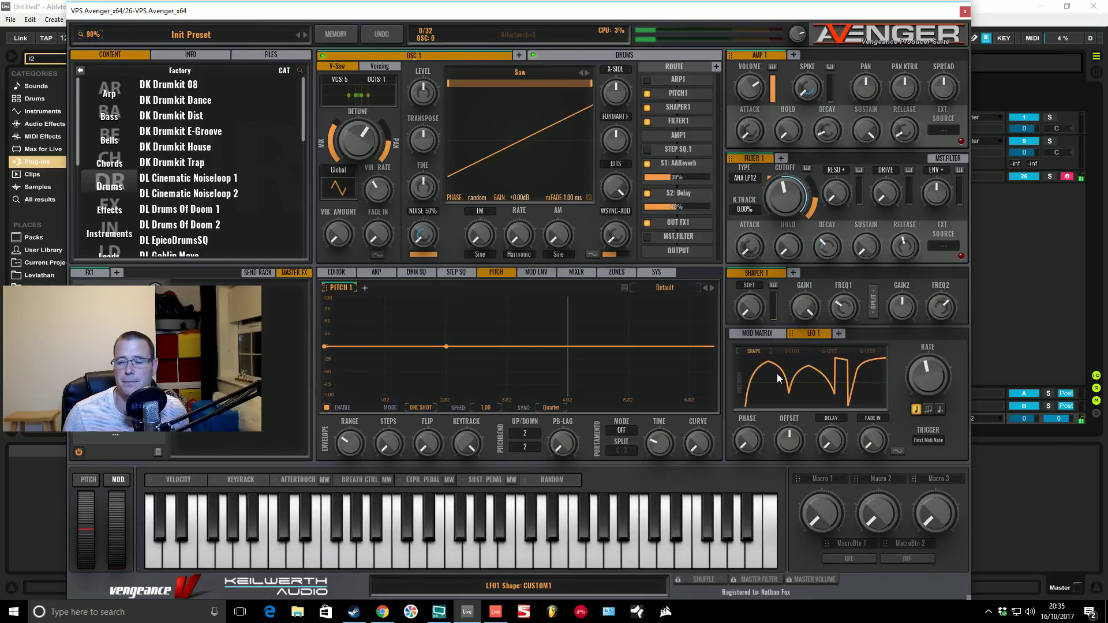
pyautogui.click(741, 383)
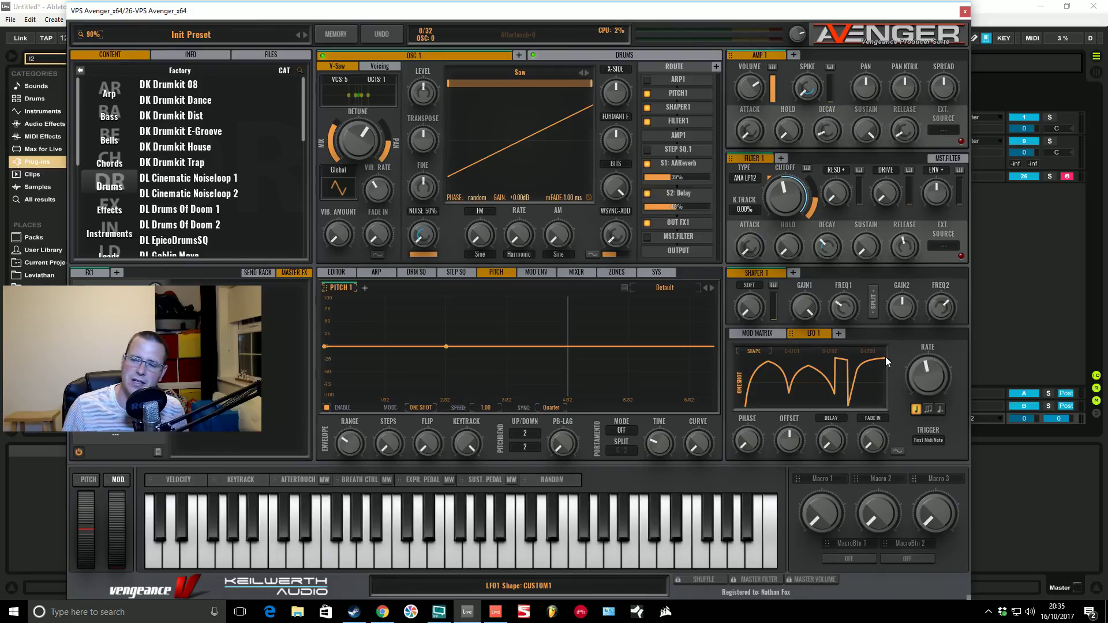
pyautogui.press('d')
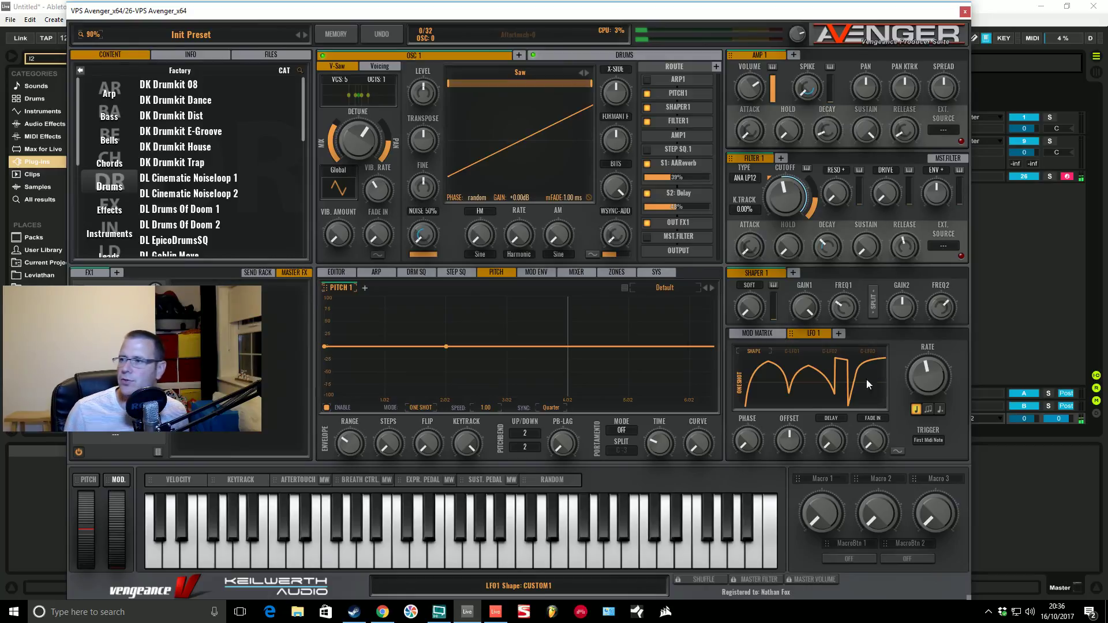
pyautogui.click(766, 378)
pyautogui.click(768, 397)
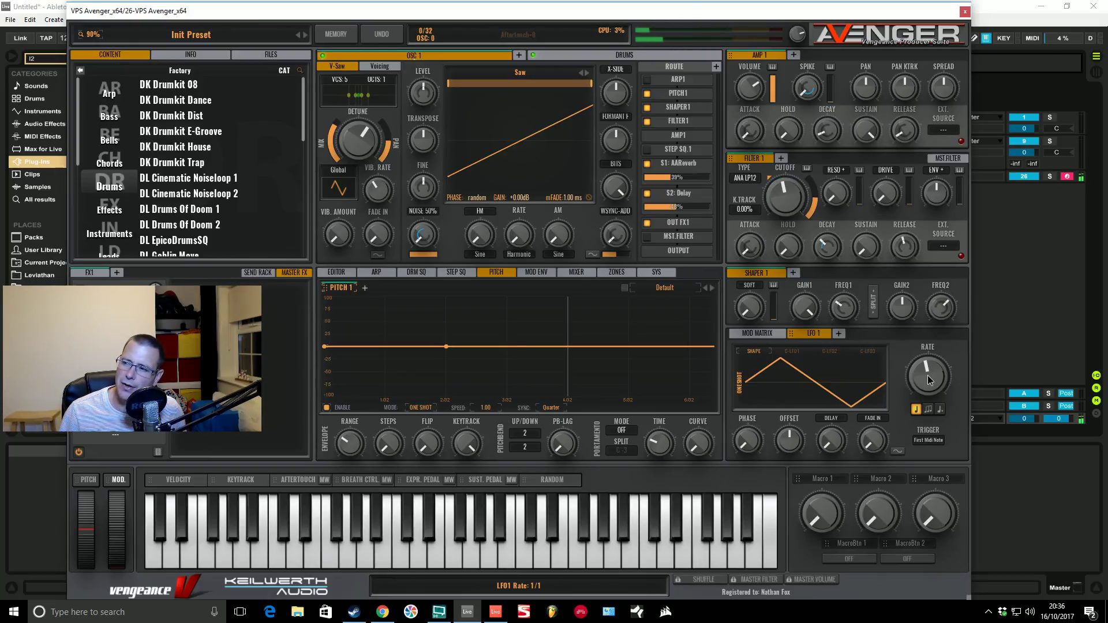
# Step: Turn off the tempo sync of LFO 1 and try slow free-running rates of 0.50 Hz and 0.20 Hz
pyautogui.click(916, 411)
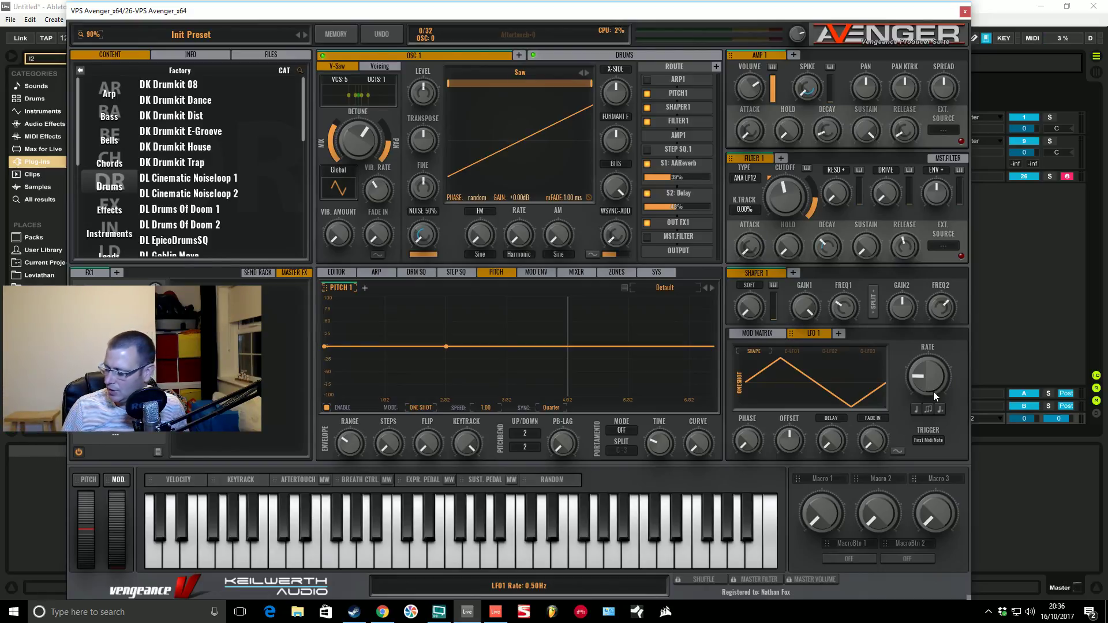
pyautogui.moveTo(944, 385)
pyautogui.mouseDown()
pyautogui.moveTo(946, 398)
pyautogui.moveTo(943, 386)
pyautogui.mouseUp()
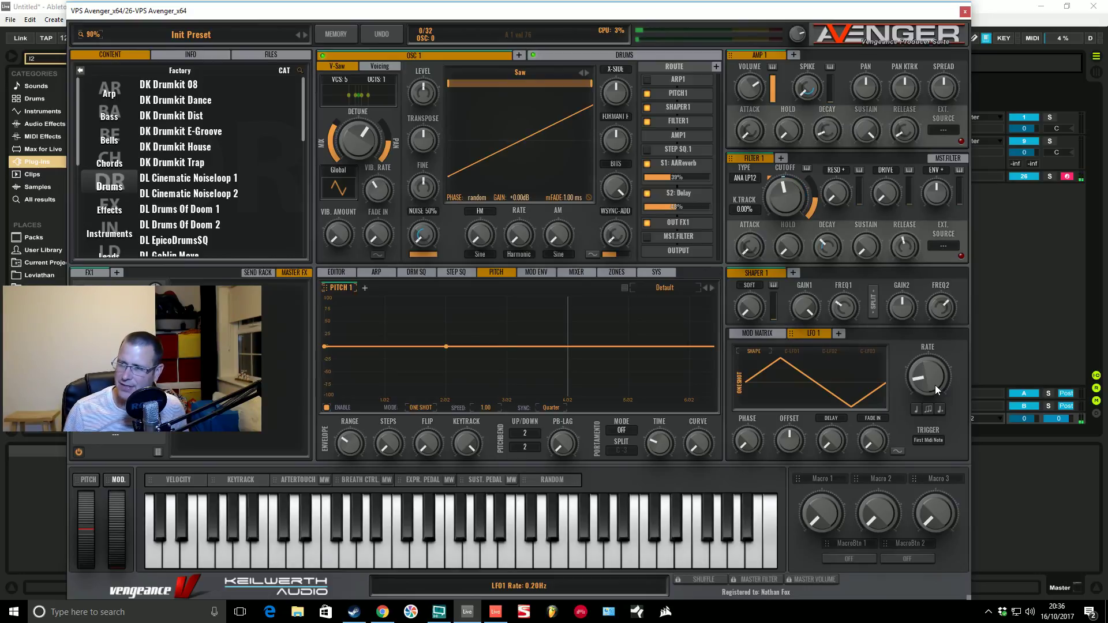
pyautogui.moveTo(934, 385)
pyautogui.mouseDown()
pyautogui.moveTo(938, 292)
pyautogui.moveTo(942, 370)
pyautogui.mouseUp()
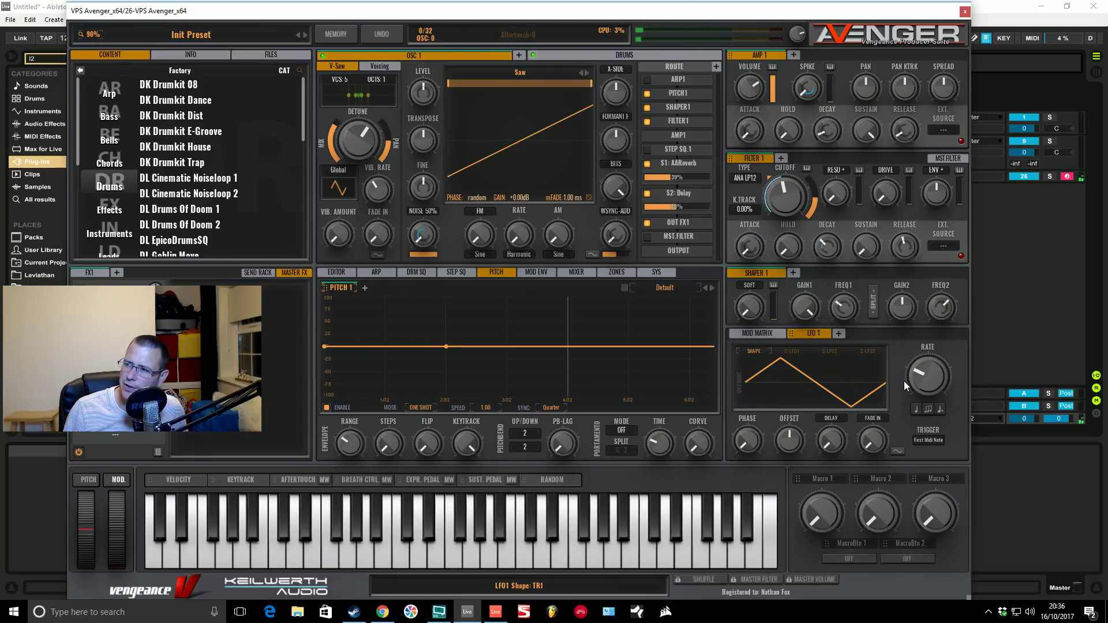
# Step: Sweep the free-running rate of LFO 1 up to 97.98 Hz while notes play and bring it back down
pyautogui.moveTo(918, 388); pyautogui.dragTo(922, 319)
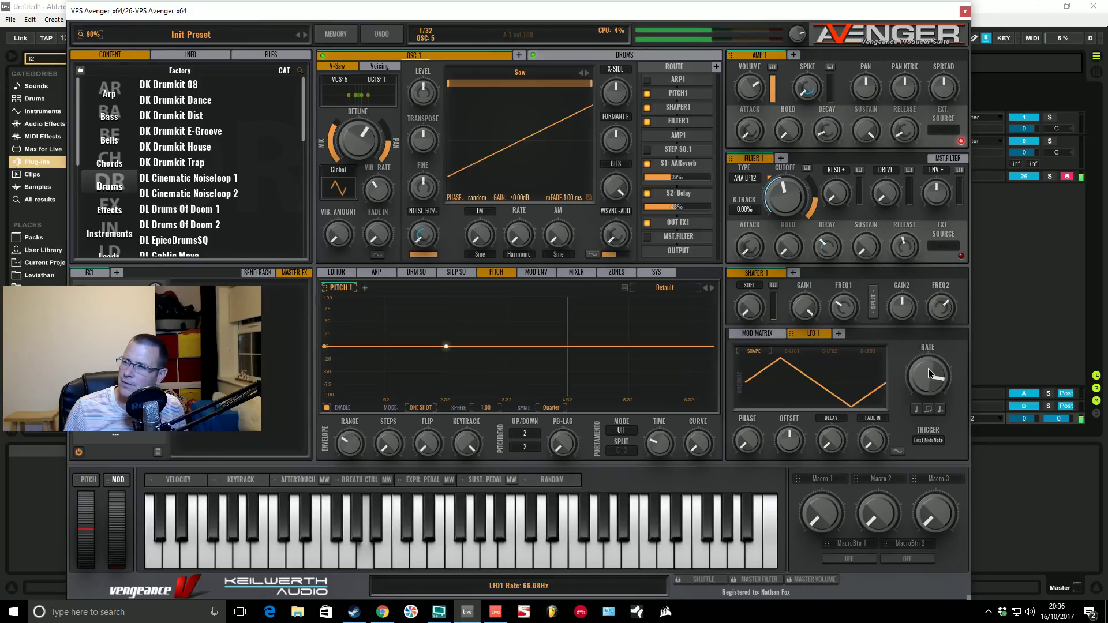
pyautogui.moveTo(928, 372)
pyautogui.mouseDown()
pyautogui.moveTo(929, 358)
pyautogui.moveTo(927, 367)
pyautogui.mouseUp()
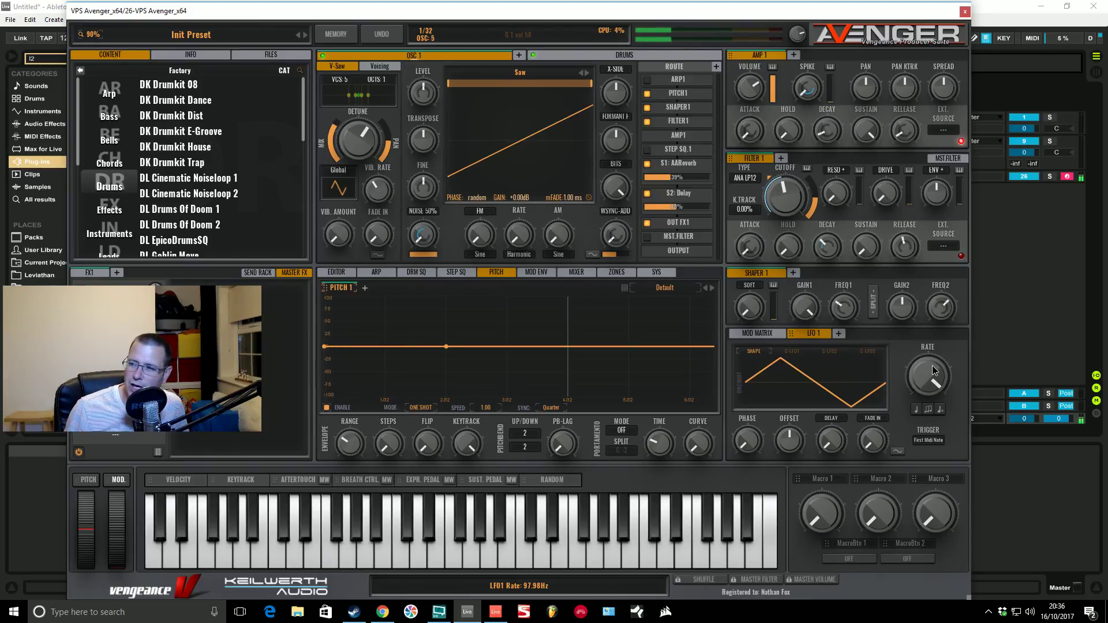
pyautogui.moveTo(930, 365); pyautogui.dragTo(933, 371)
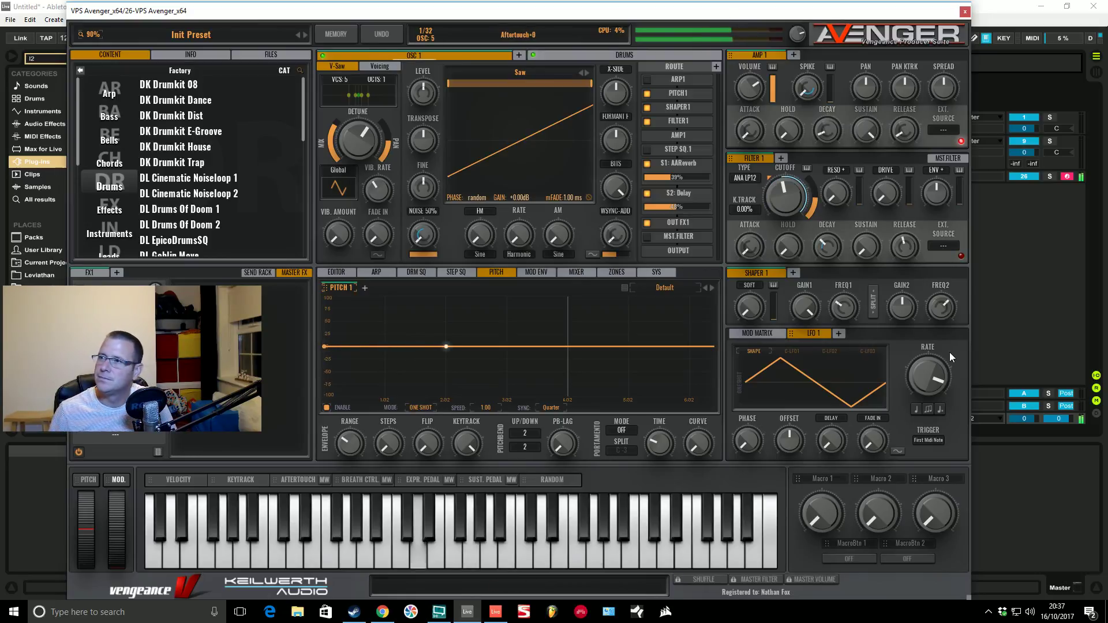
pyautogui.moveTo(938, 366); pyautogui.dragTo(933, 423)
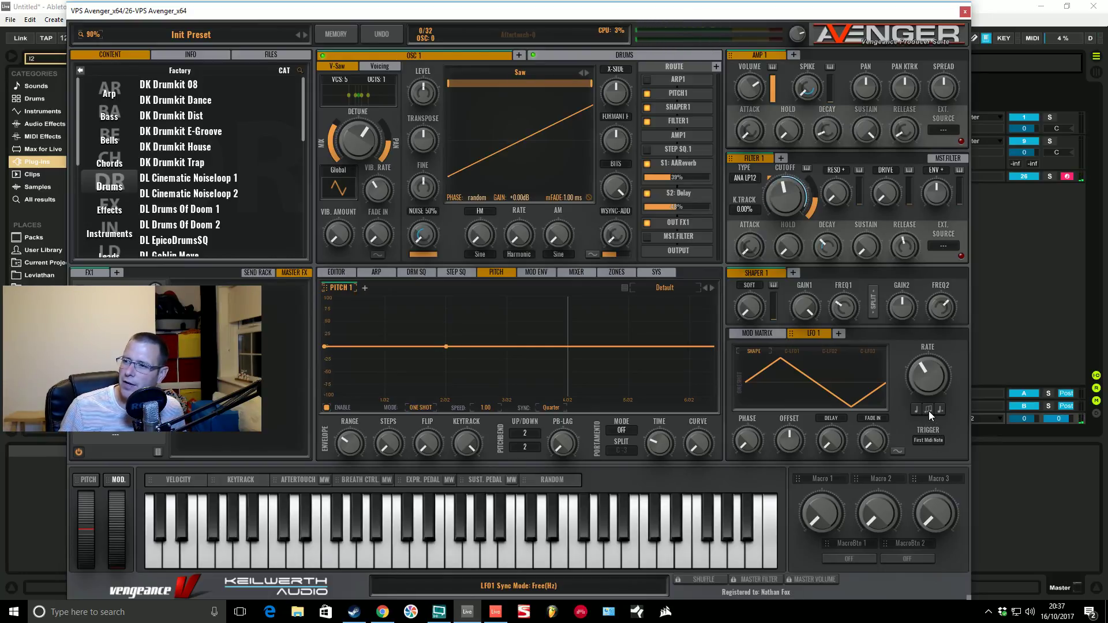
# Step: Switch LFO 1 back to straight tempo sync and sweep its rate up and down through the note values
pyautogui.click(916, 408)
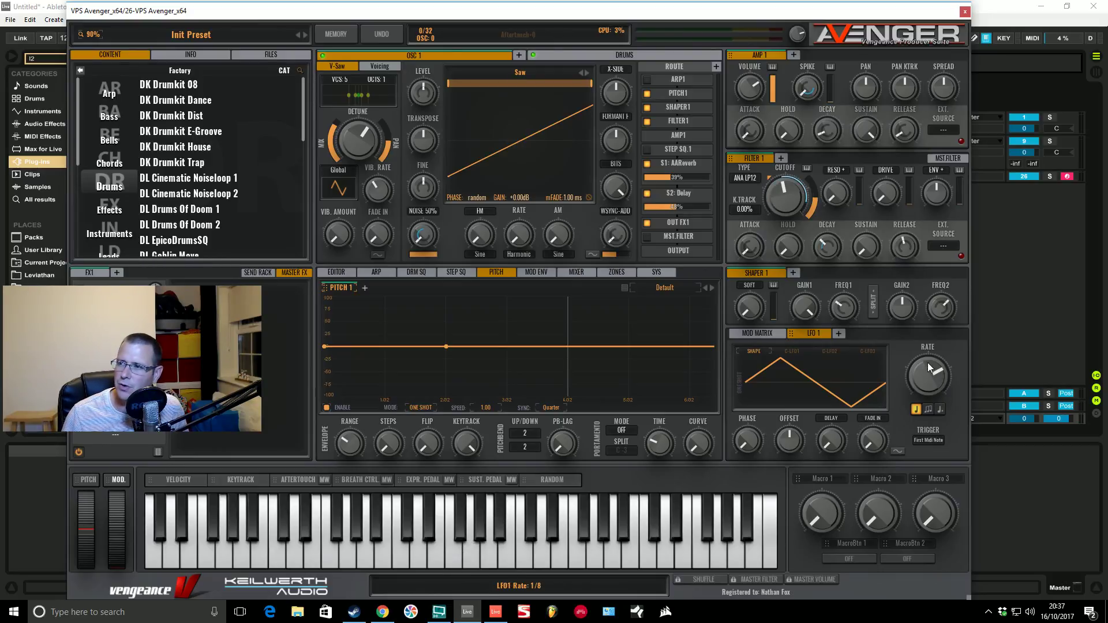
pyautogui.moveTo(927, 364); pyautogui.dragTo(943, 311)
pyautogui.moveTo(929, 361); pyautogui.dragTo(930, 432)
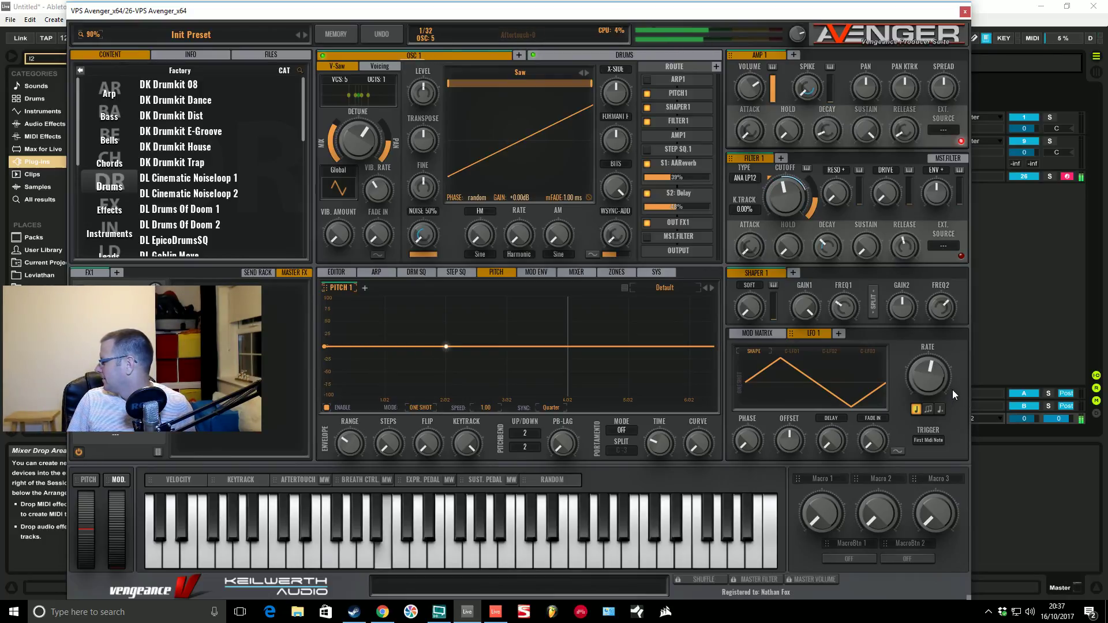
# Step: Try the triplet and dotted sync modes of LFO 1 and return it to straight sync
pyautogui.click(928, 410)
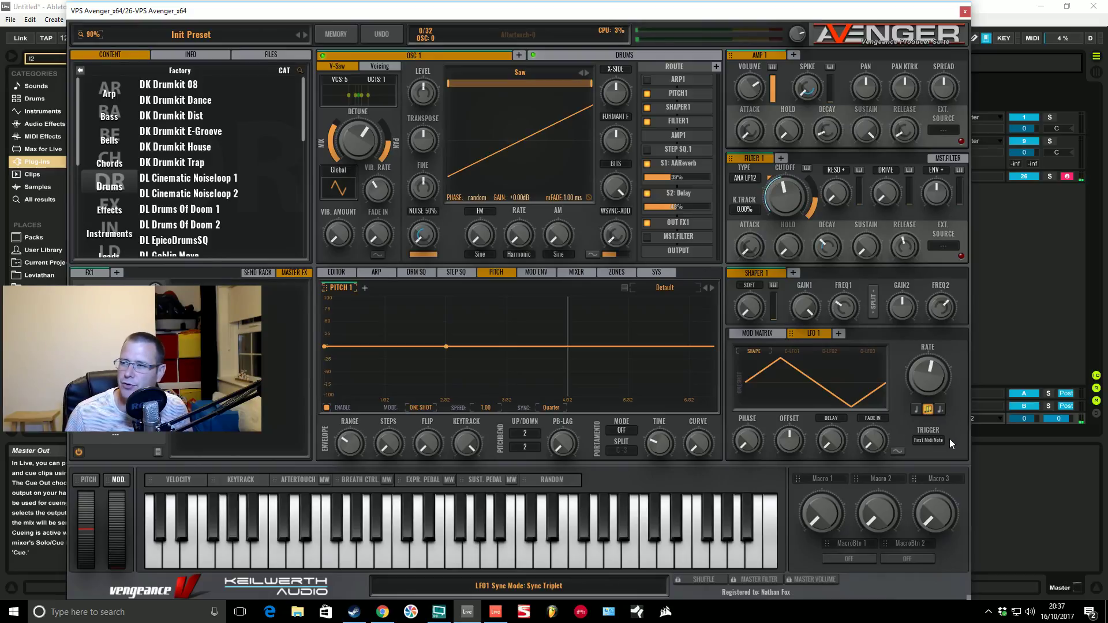
pyautogui.click(941, 410)
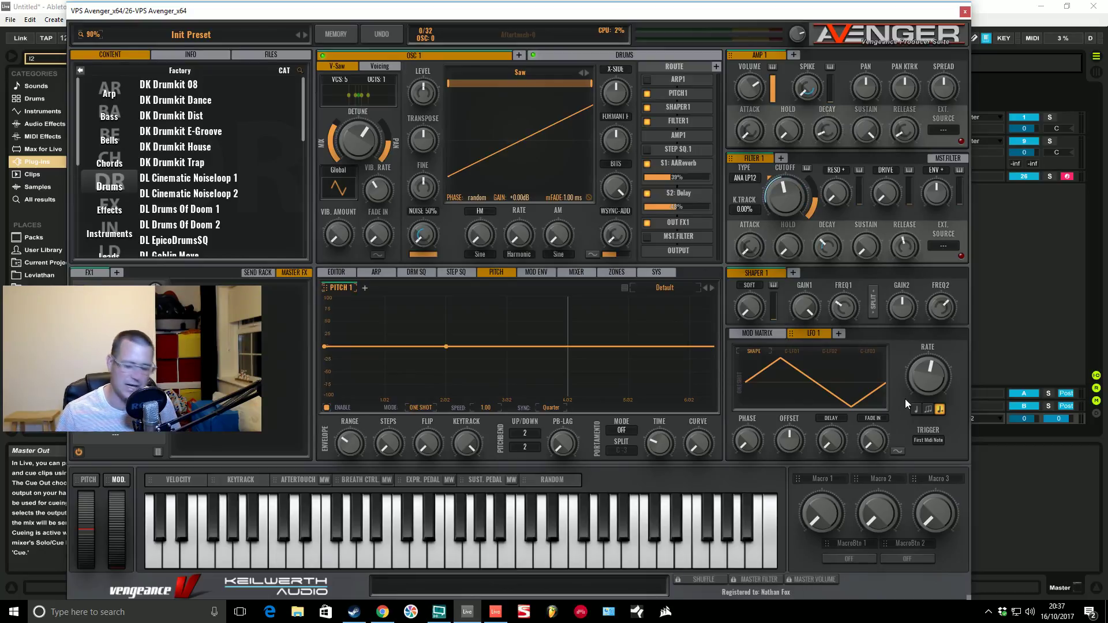
pyautogui.click(916, 409)
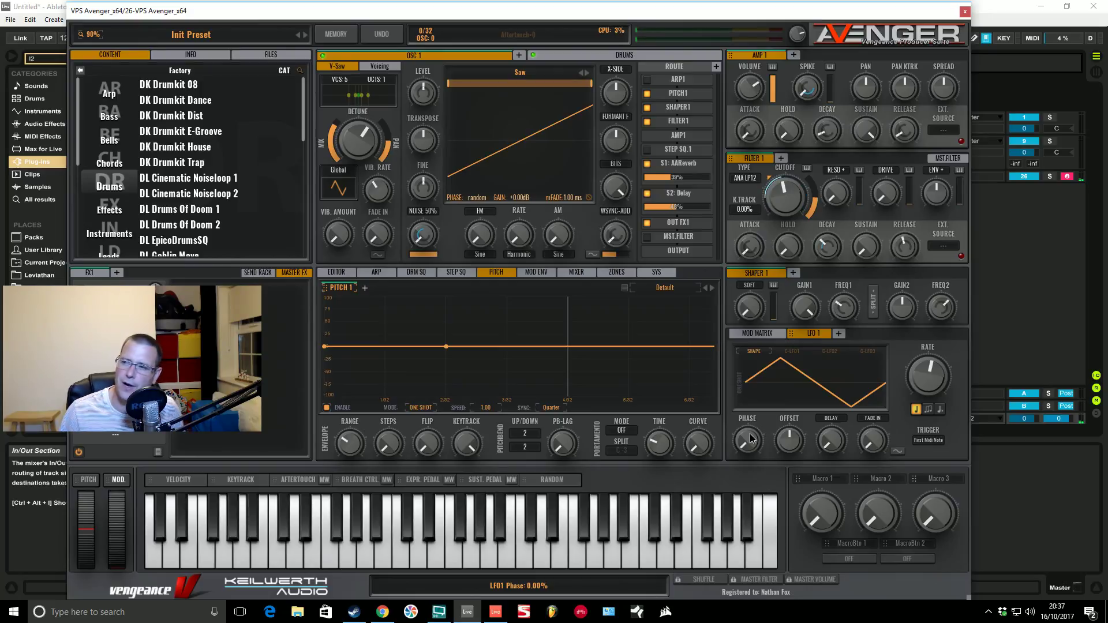
# Step: Try changing the phase and offset of LFO 1, returning both to 0%
pyautogui.moveTo(750, 438); pyautogui.dragTo(749, 437)
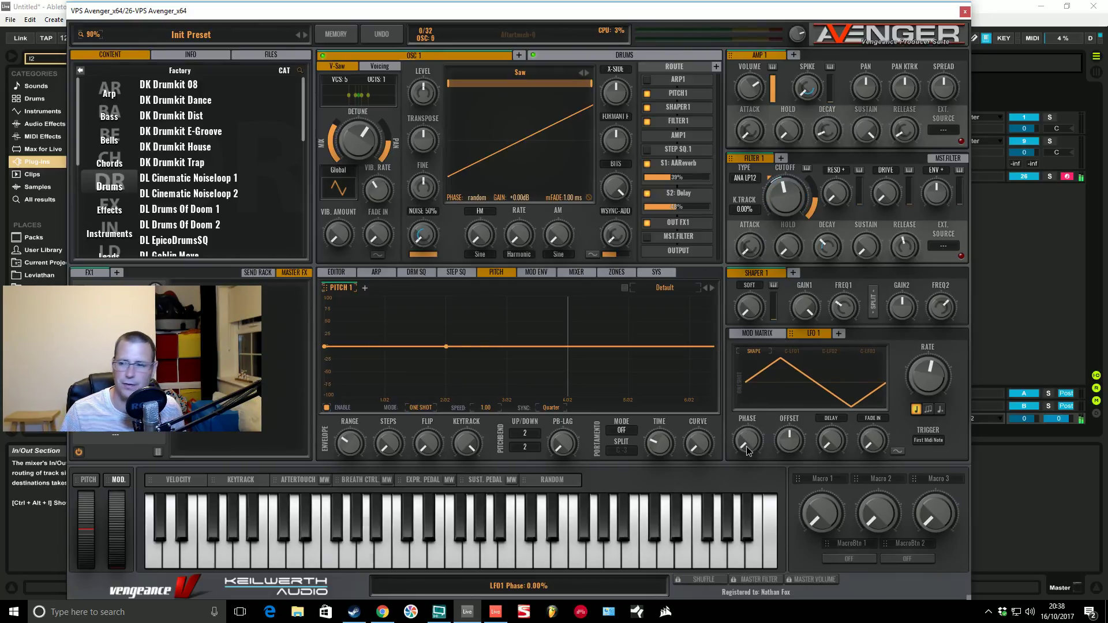
pyautogui.moveTo(747, 445); pyautogui.dragTo(746, 531)
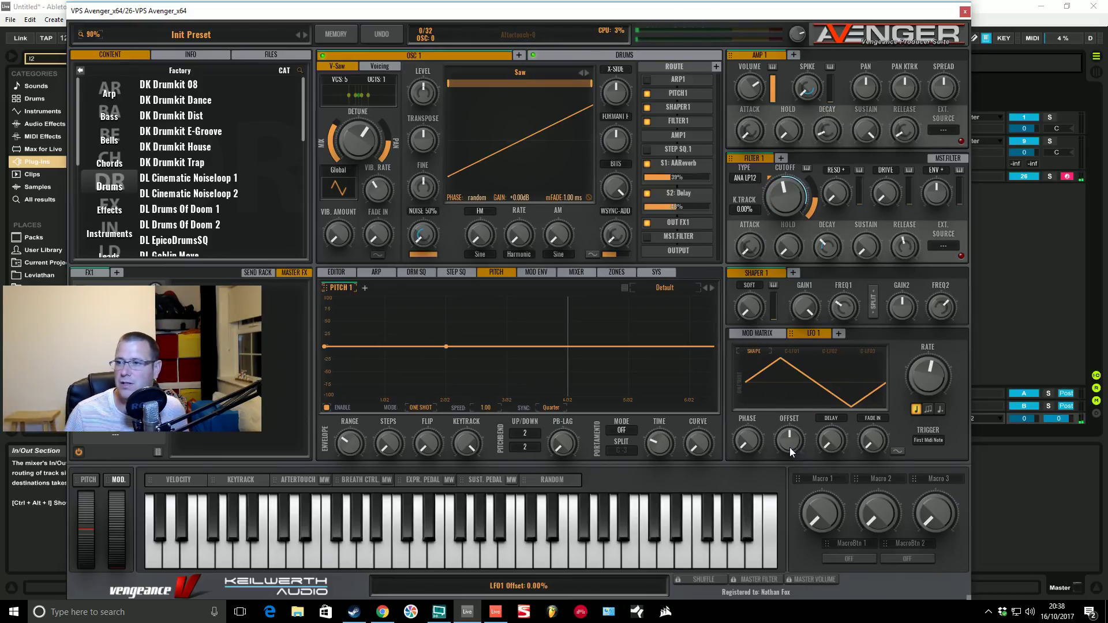
pyautogui.moveTo(790, 448); pyautogui.dragTo(793, 388)
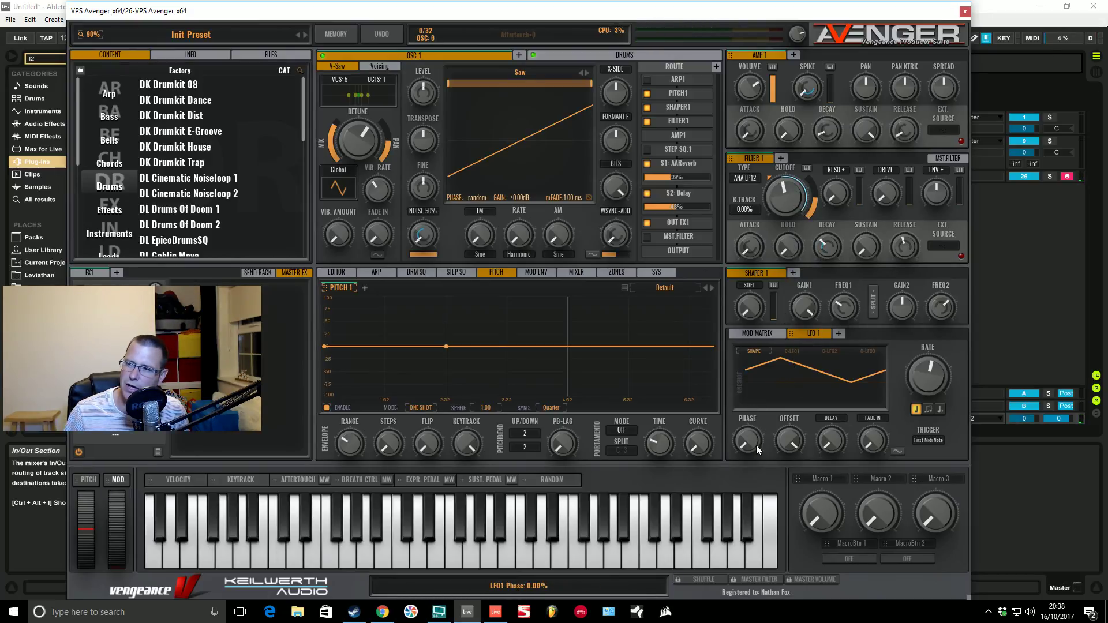
pyautogui.moveTo(786, 443); pyautogui.dragTo(783, 491)
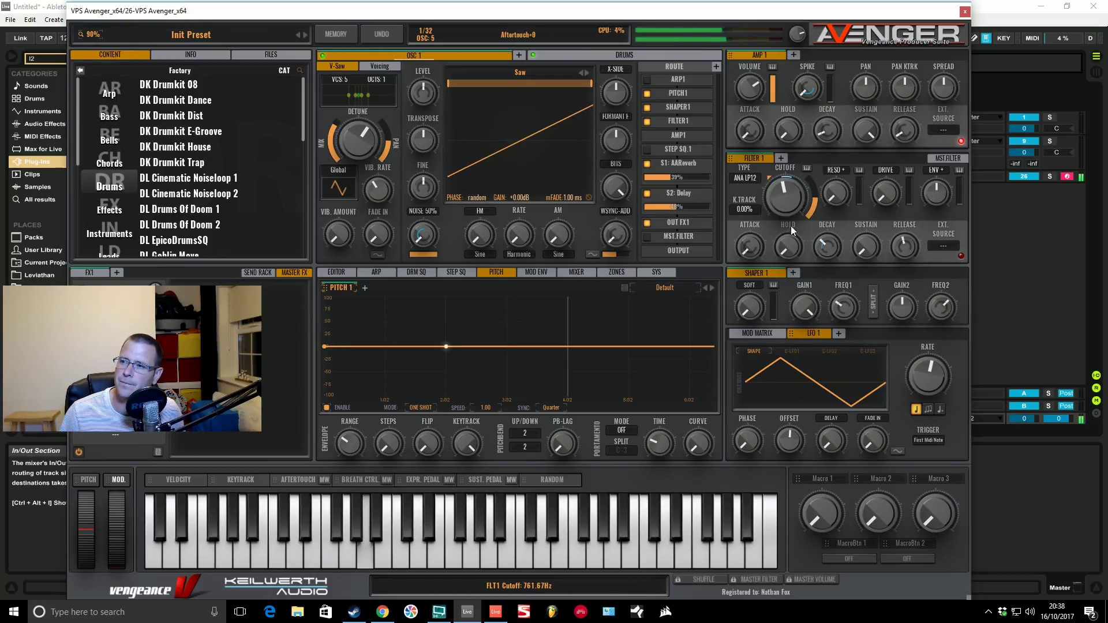
pyautogui.doubleClick(789, 440)
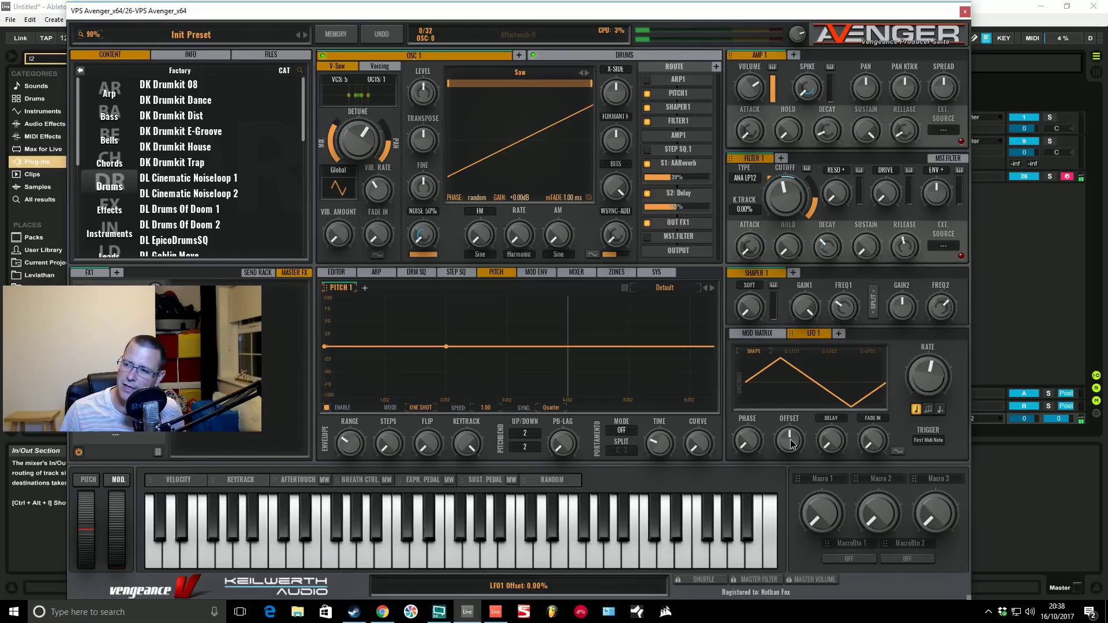
# Step: Lower the Filter 1 cutoff while LFO 1's offset is raised to 100%, and return the offset to 0%
pyautogui.moveTo(791, 443)
pyautogui.mouseDown()
pyautogui.moveTo(787, 535)
pyautogui.moveTo(775, 317)
pyautogui.moveTo(772, 436)
pyautogui.mouseUp()
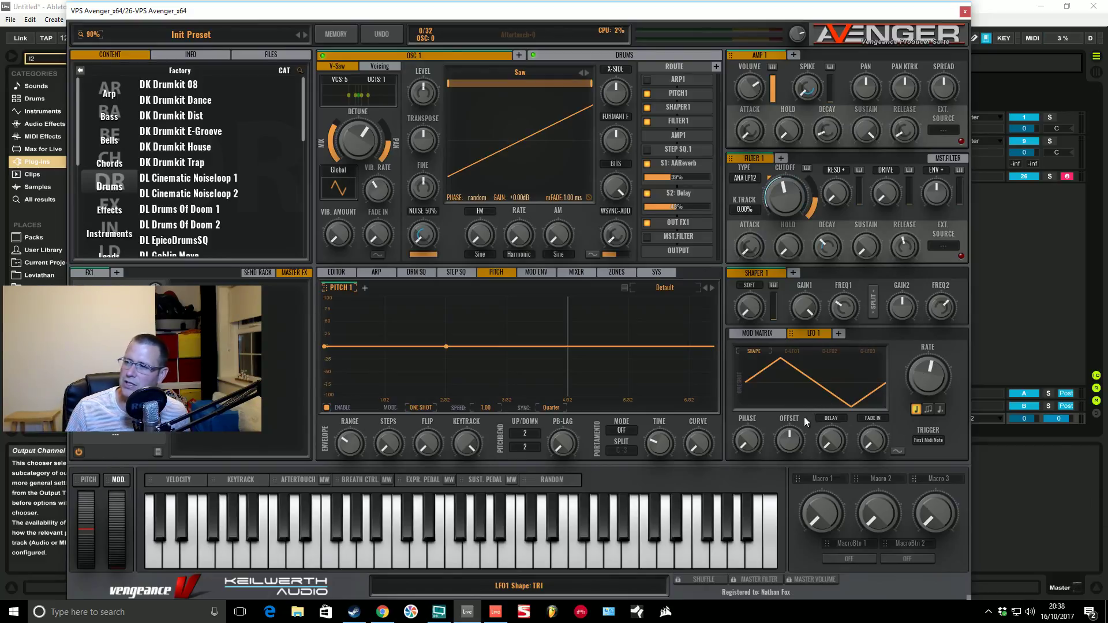
pyautogui.moveTo(791, 443); pyautogui.dragTo(792, 421)
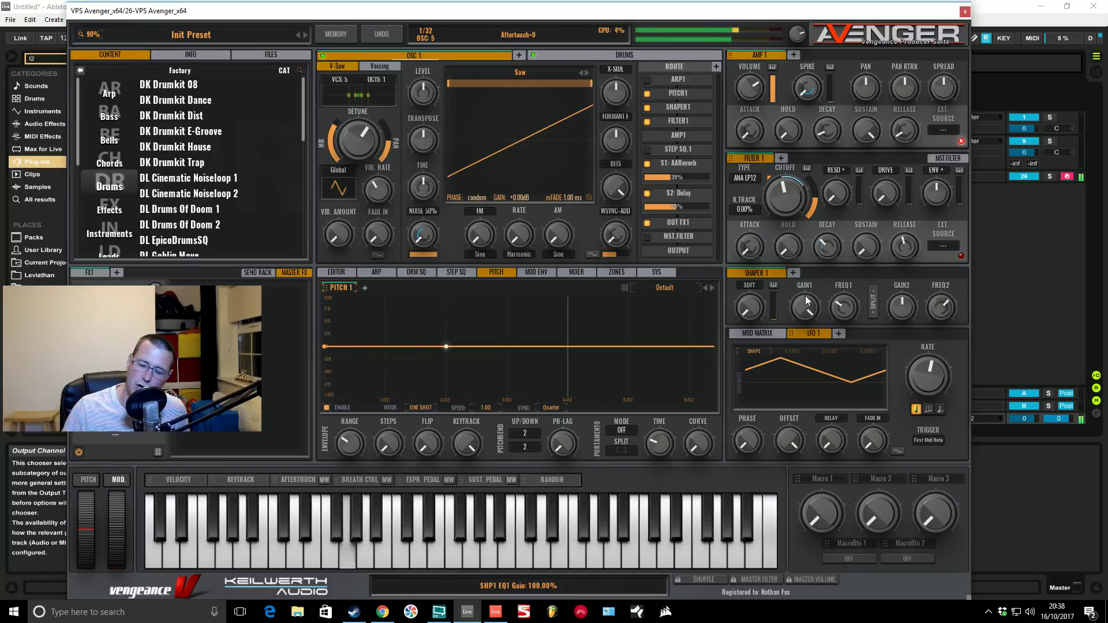
pyautogui.moveTo(796, 213); pyautogui.dragTo(796, 217)
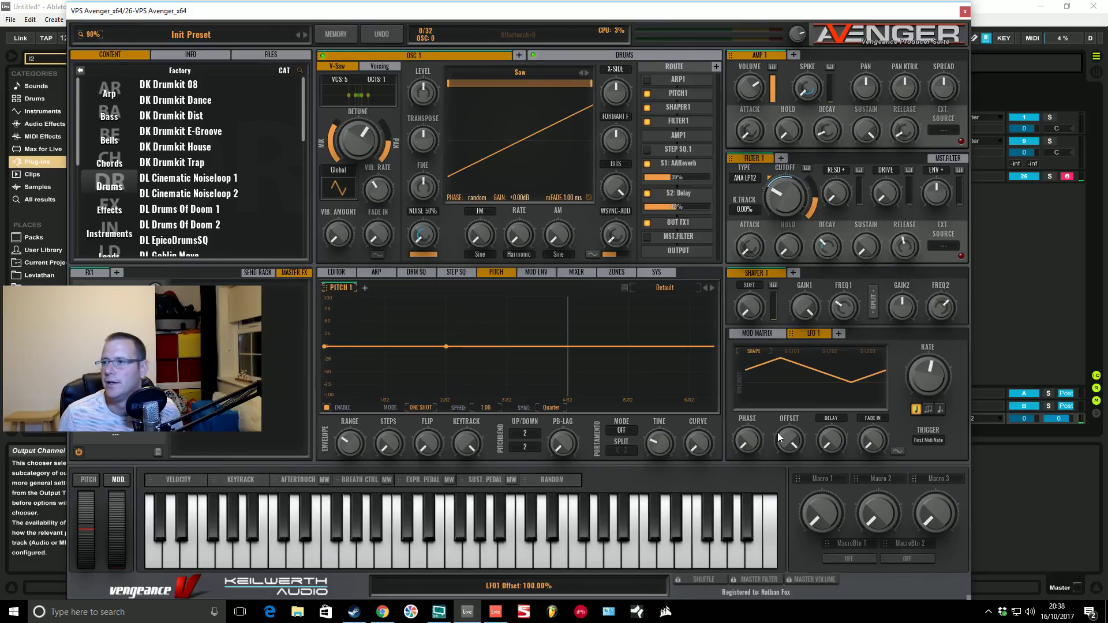
pyautogui.moveTo(783, 442); pyautogui.dragTo(779, 488)
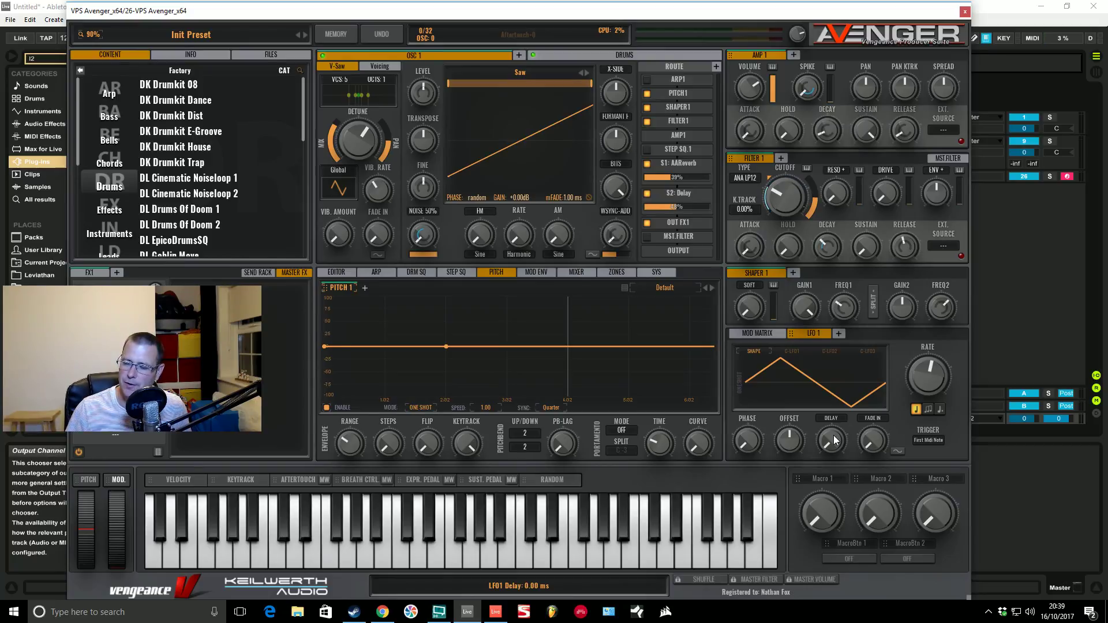
# Step: Set LFO 1's rate to 1/8 and vary its delay through 955.56, 166.67 and 377.78 ms down to 22.22 ms
pyautogui.moveTo(834, 439); pyautogui.dragTo(837, 348)
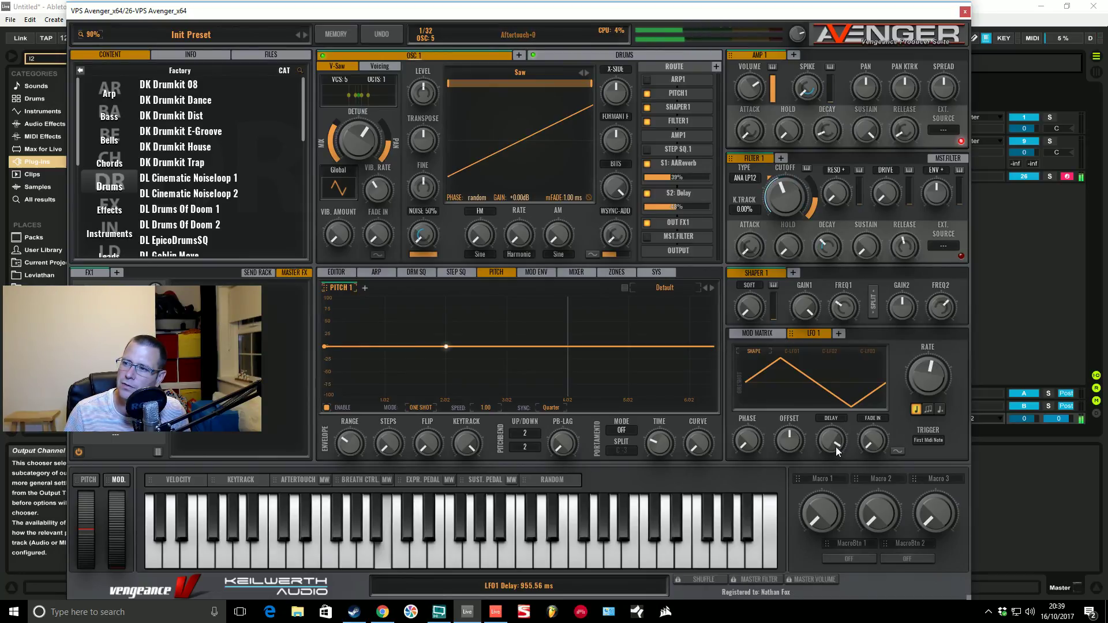
pyautogui.moveTo(926, 384); pyautogui.dragTo(926, 364)
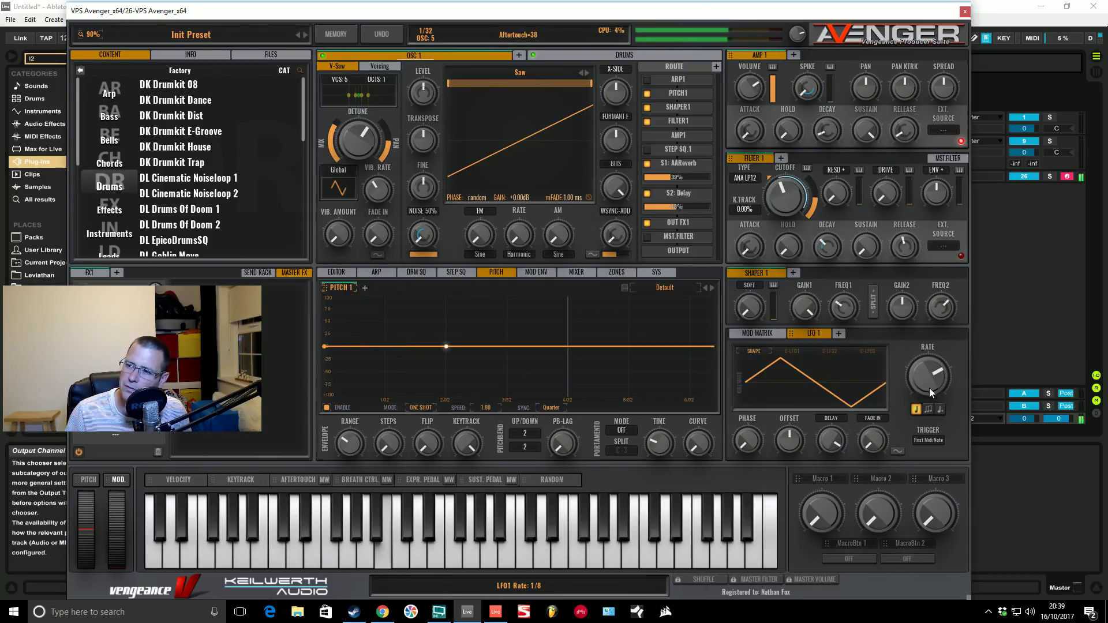
pyautogui.moveTo(833, 441); pyautogui.dragTo(839, 398)
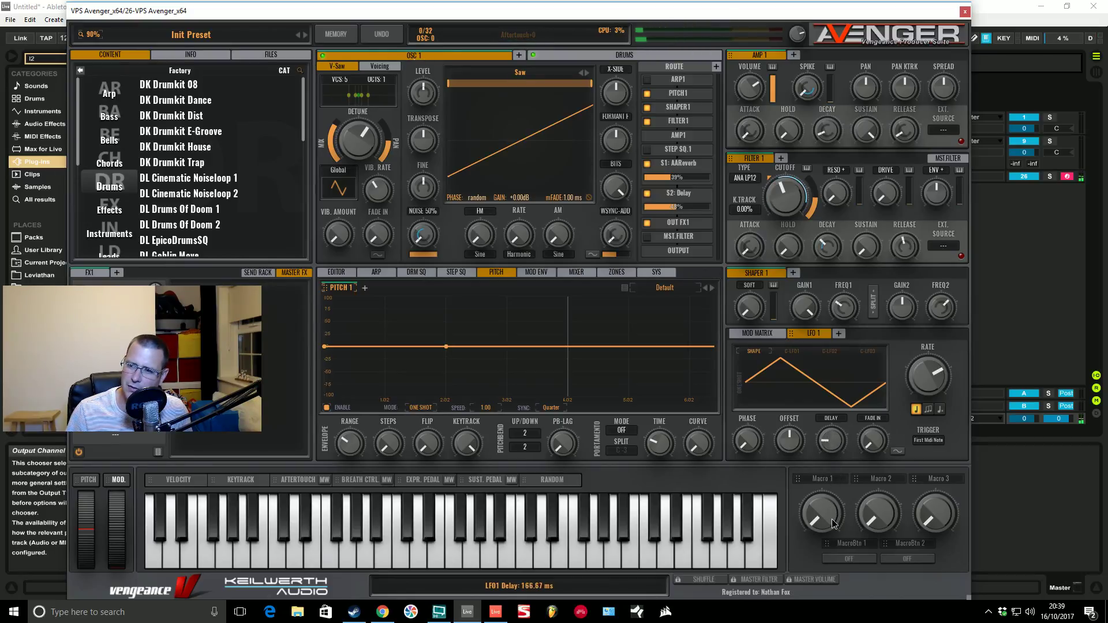
pyautogui.moveTo(830, 444); pyautogui.dragTo(832, 426)
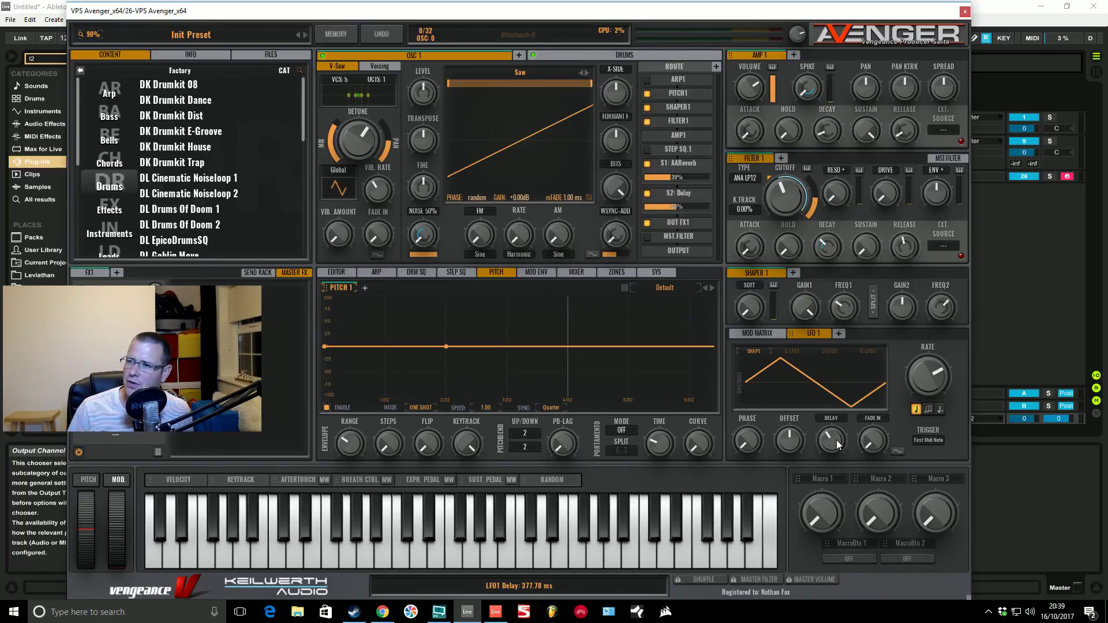
pyautogui.moveTo(832, 443); pyautogui.dragTo(831, 451)
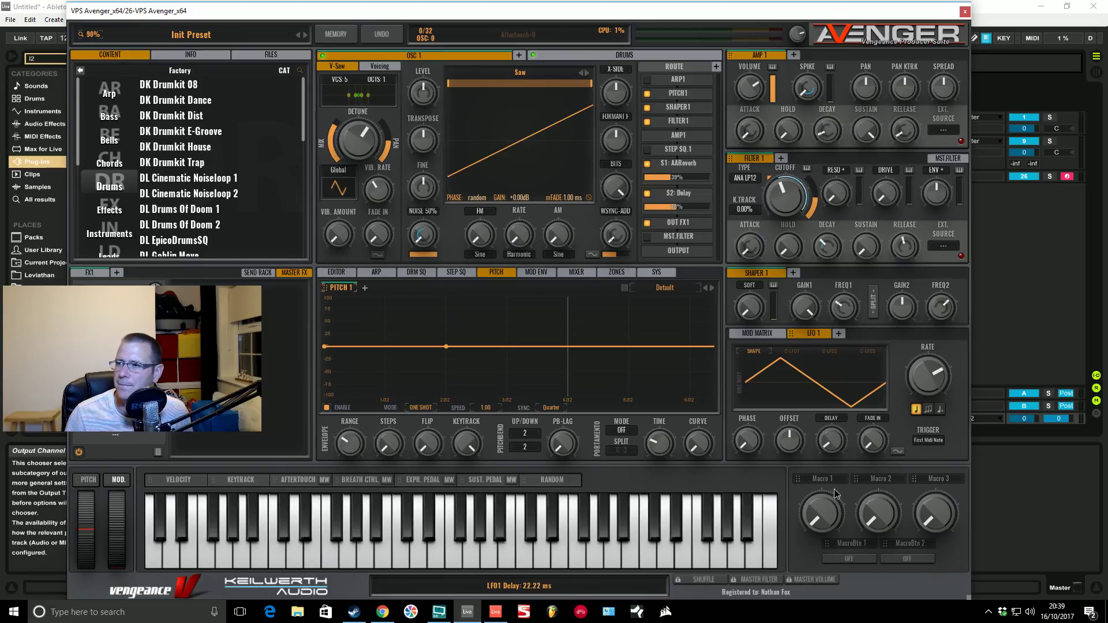
# Step: Try the fade-in of LFO 1 and an offset of -100%, returning the offset to 0%
pyautogui.moveTo(871, 444); pyautogui.dragTo(870, 441)
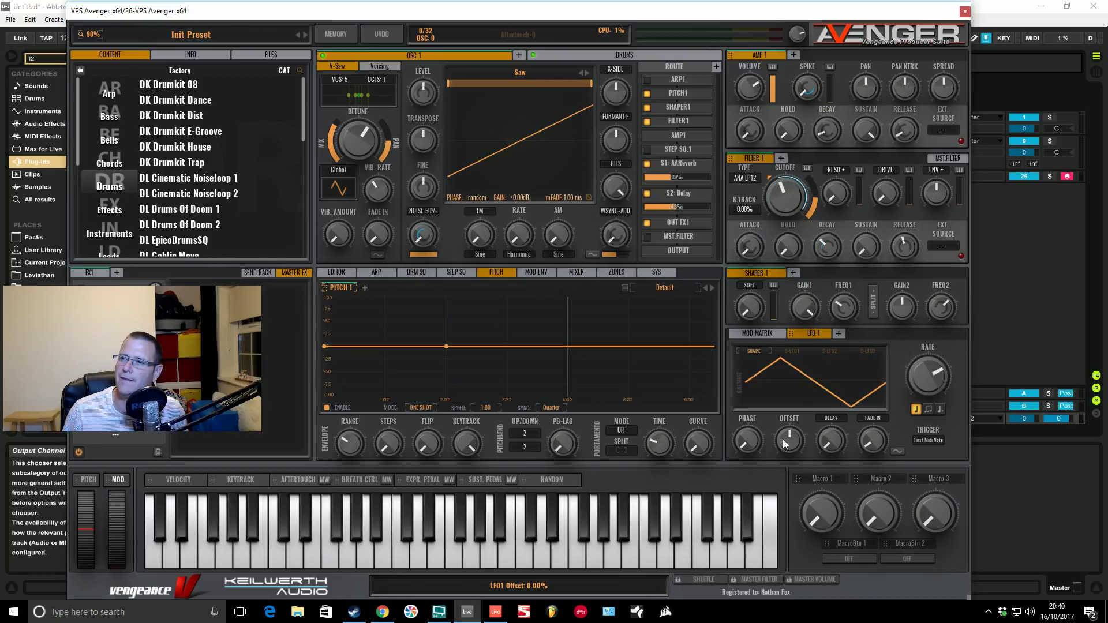
pyautogui.moveTo(789, 445); pyautogui.dragTo(773, 539)
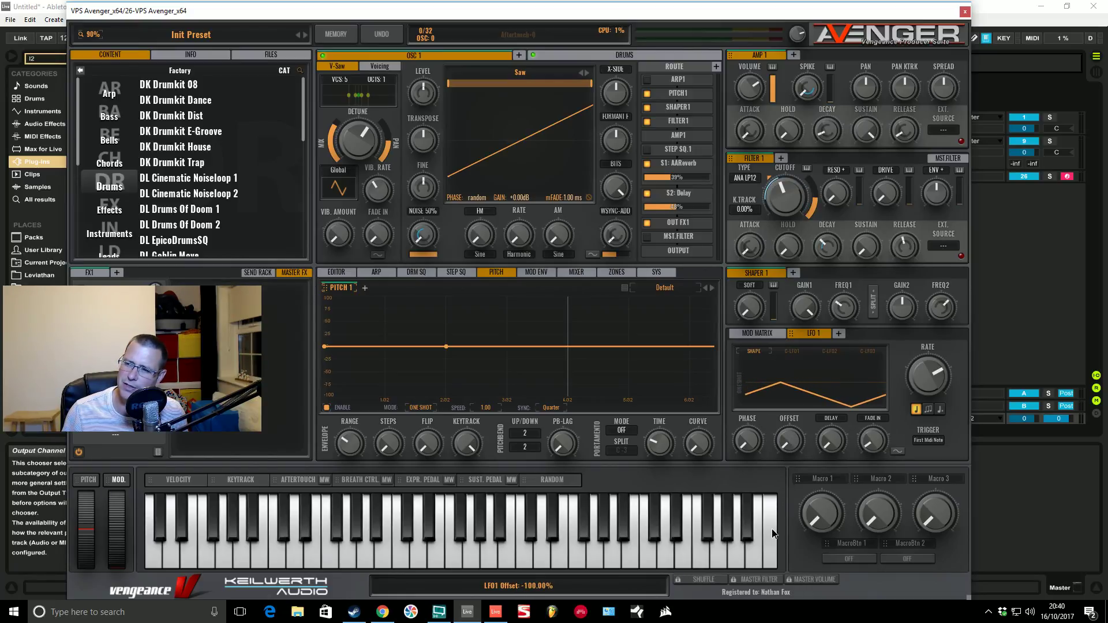
pyautogui.moveTo(771, 526); pyautogui.dragTo(768, 427)
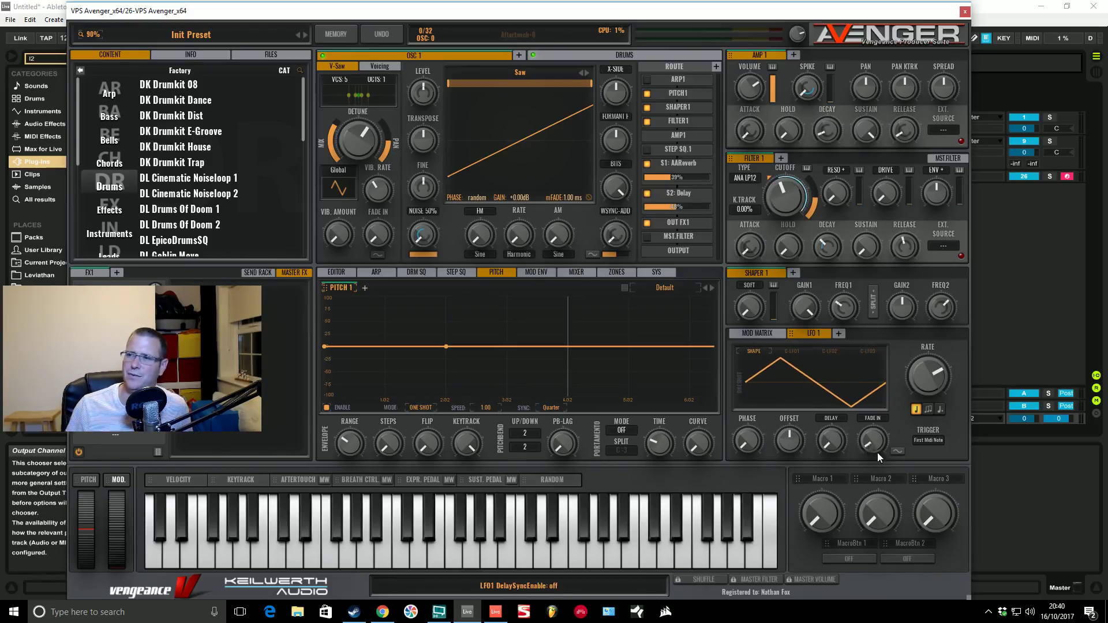
# Step: Raise LFO 1's fade-in and set its delay to 1000 ms
pyautogui.moveTo(877, 453); pyautogui.dragTo(878, 381)
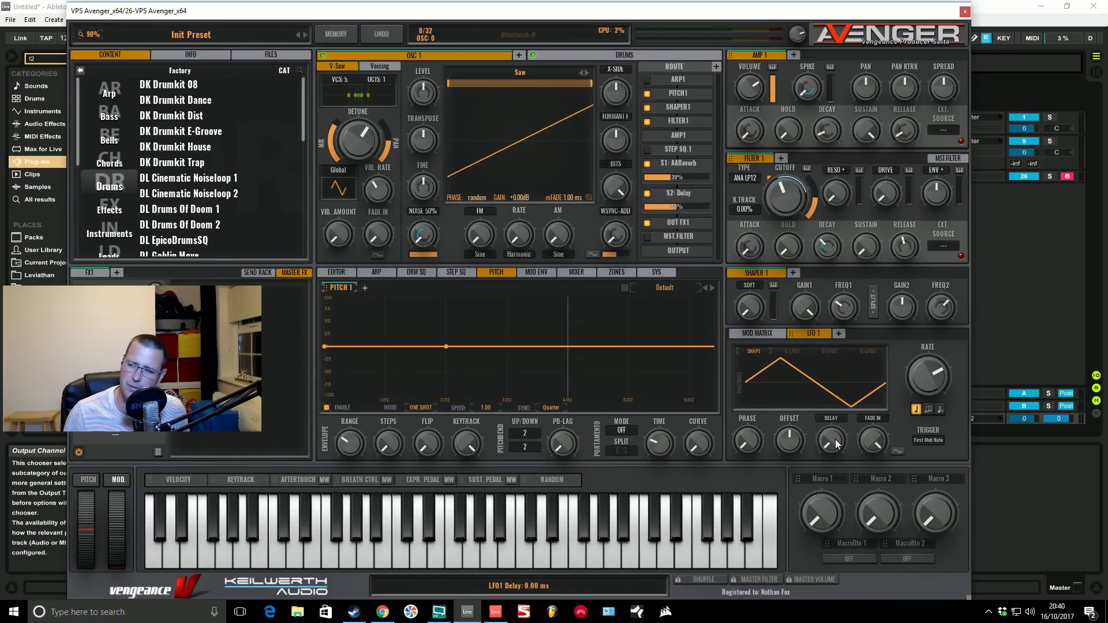
pyautogui.moveTo(835, 440); pyautogui.dragTo(837, 332)
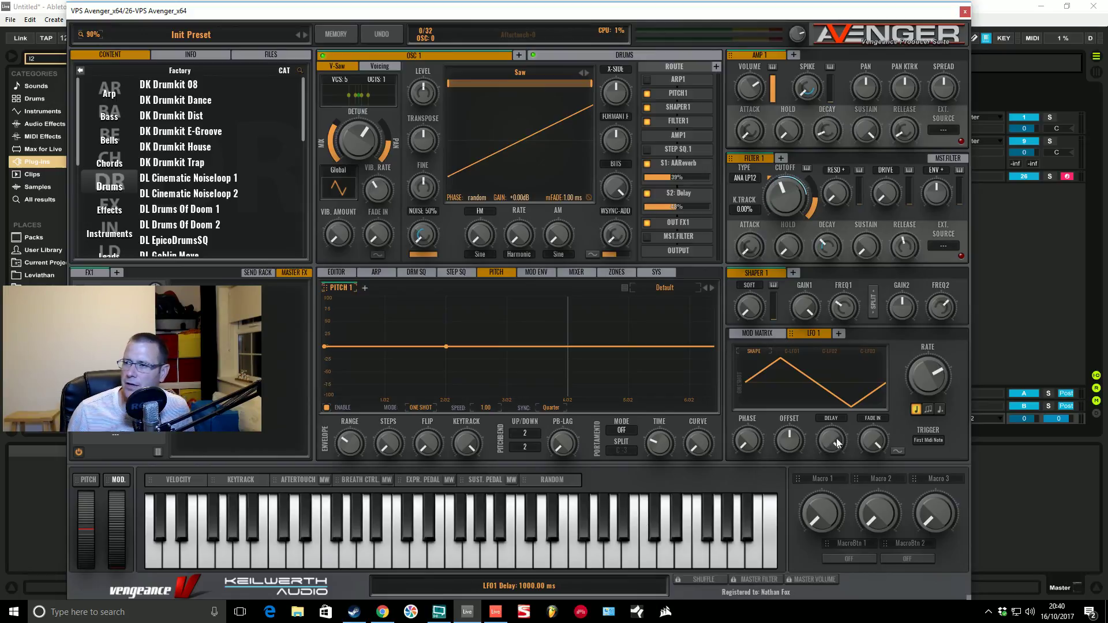
# Step: Open LFO 1's fade-in curve to inspect its shape, and close it again
pyautogui.click(896, 450)
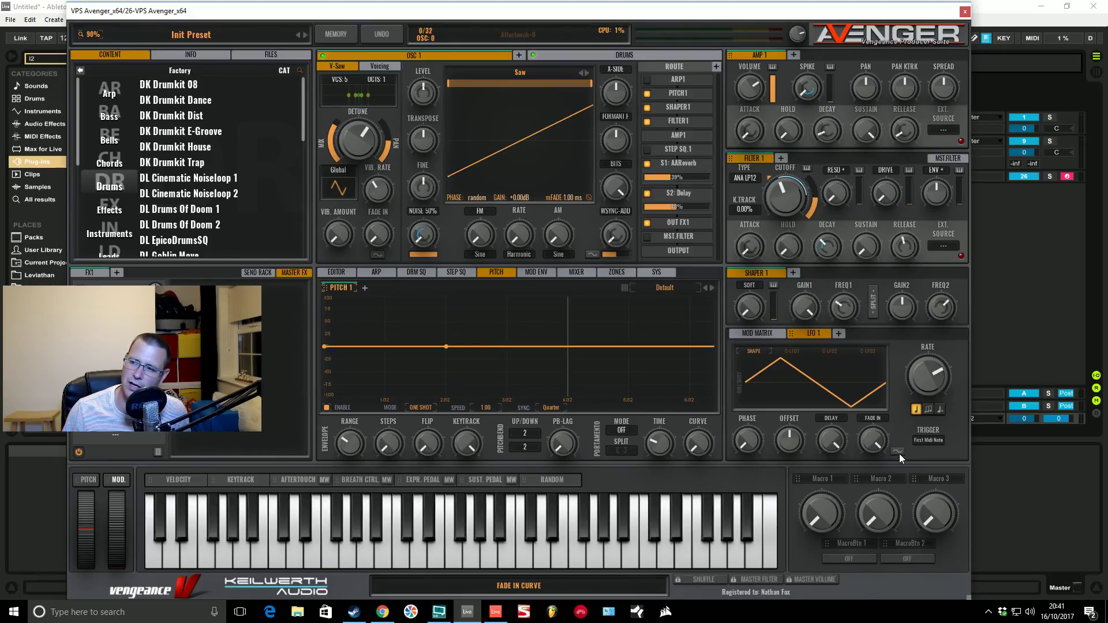
pyautogui.click(898, 449)
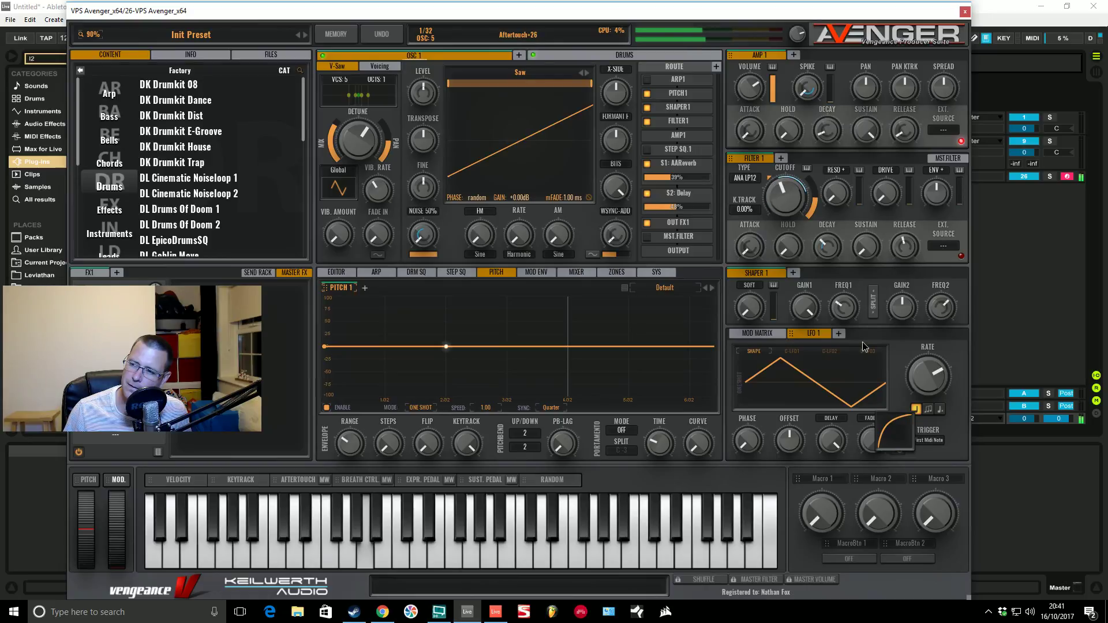
pyautogui.click(900, 448)
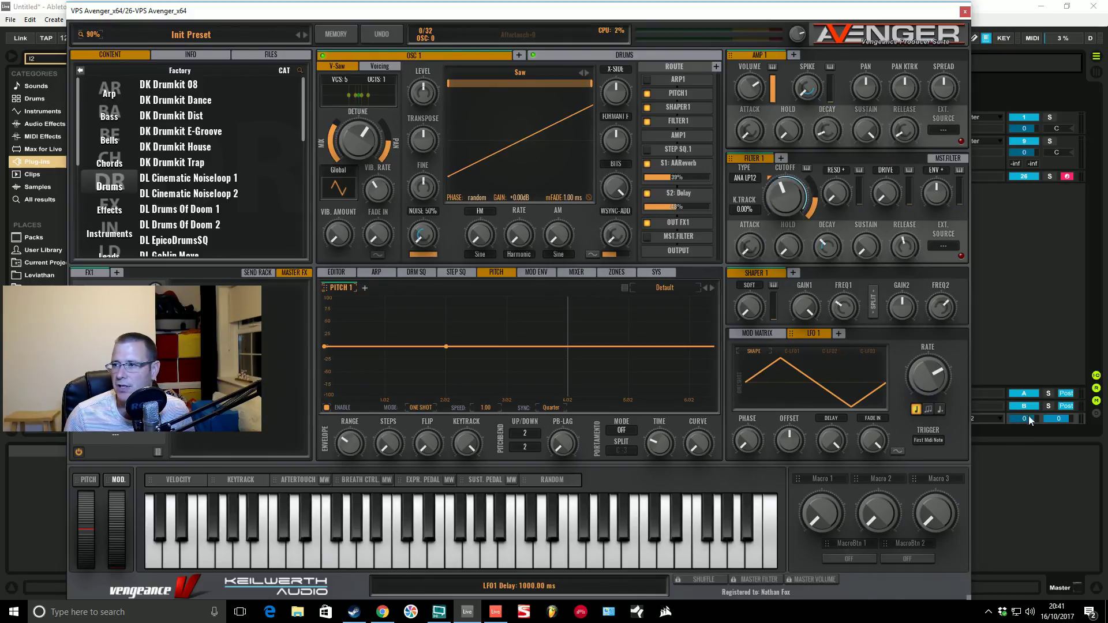
# Step: Try LFO 1 with the FREE trigger and return it to First MIDI Note
pyautogui.click(930, 441)
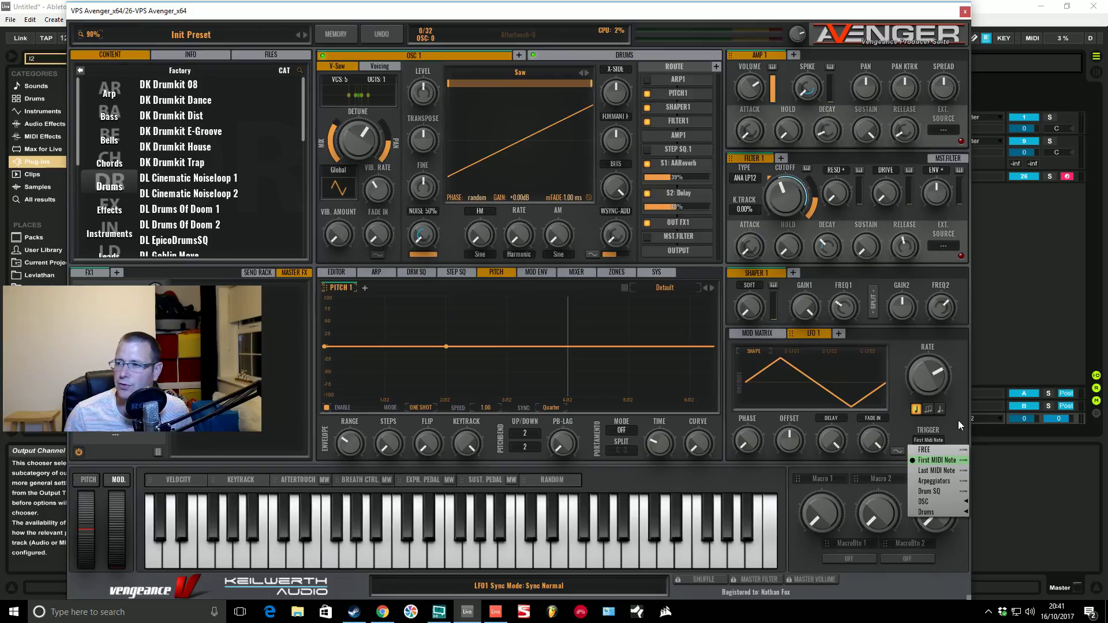
pyautogui.click(930, 451)
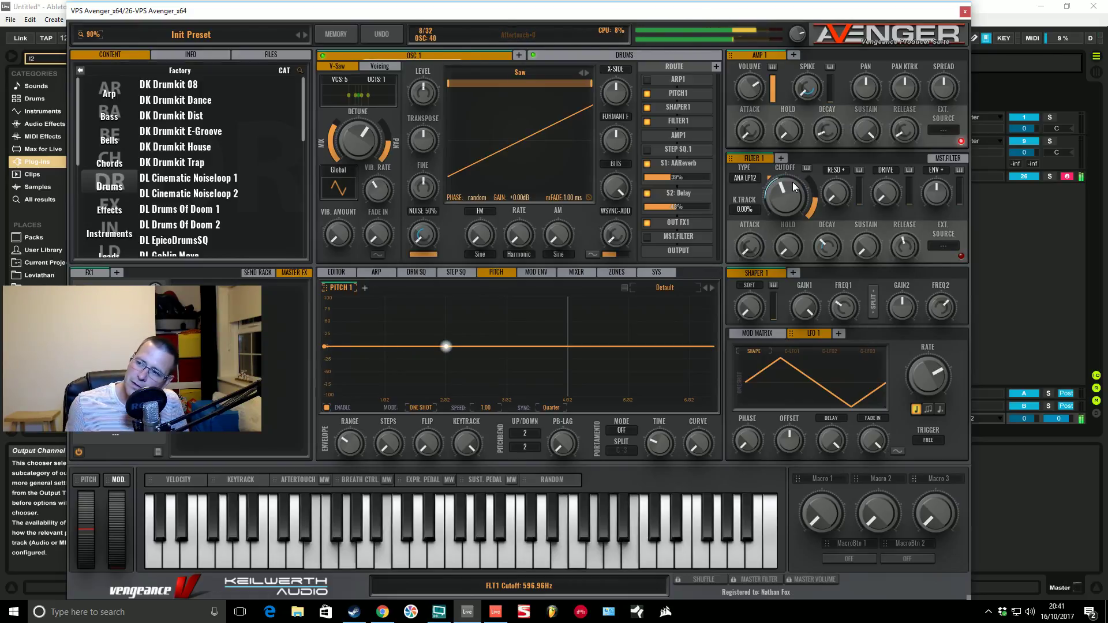
pyautogui.click(928, 441)
pyautogui.click(953, 460)
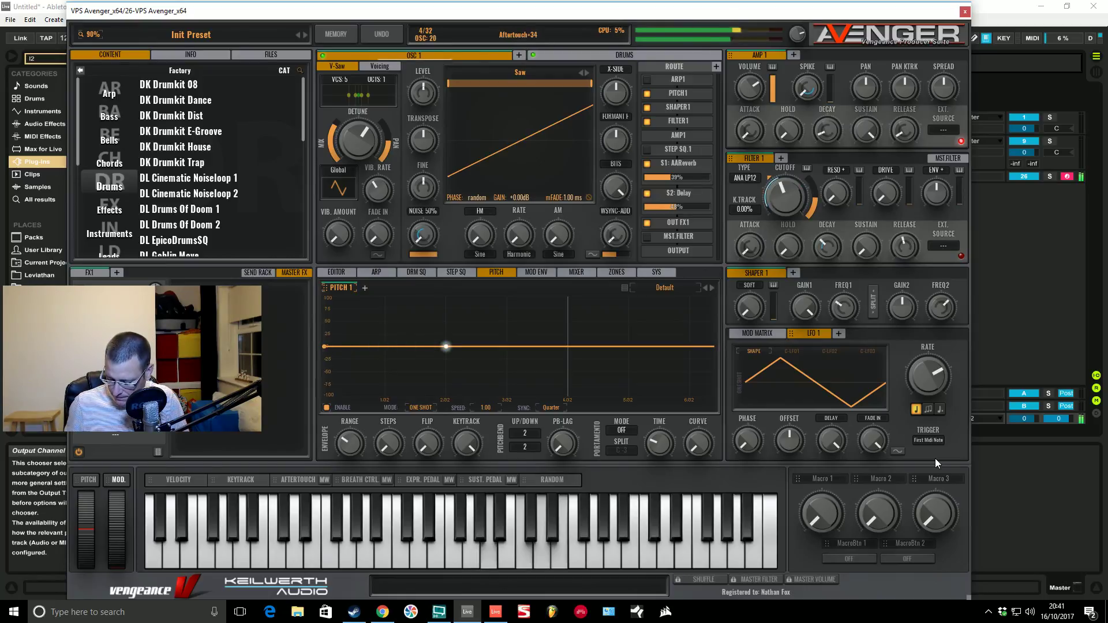
# Step: Set LFO 1's trigger to Last MIDI Note and play a series of notes to test the retriggering
pyautogui.moveTo(868, 440)
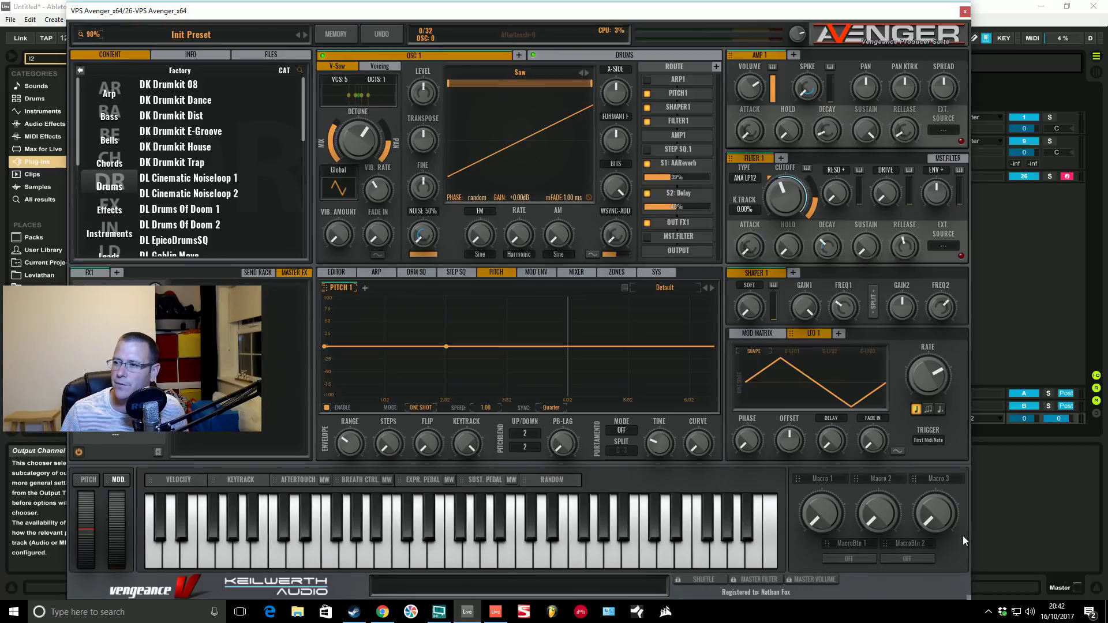
pyautogui.click(923, 441)
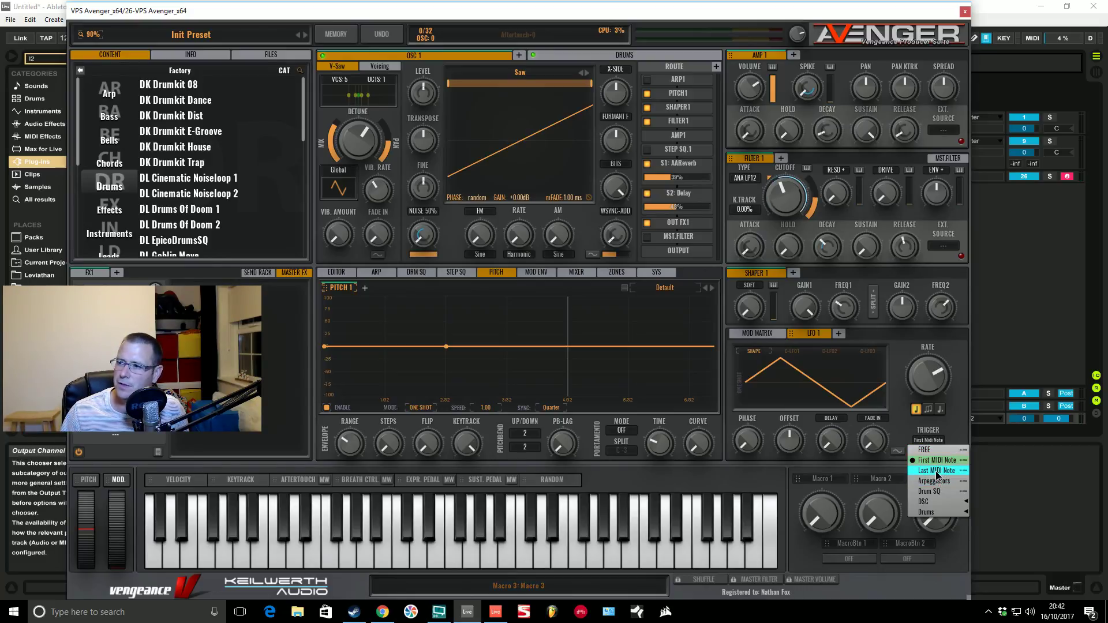
pyautogui.click(924, 458)
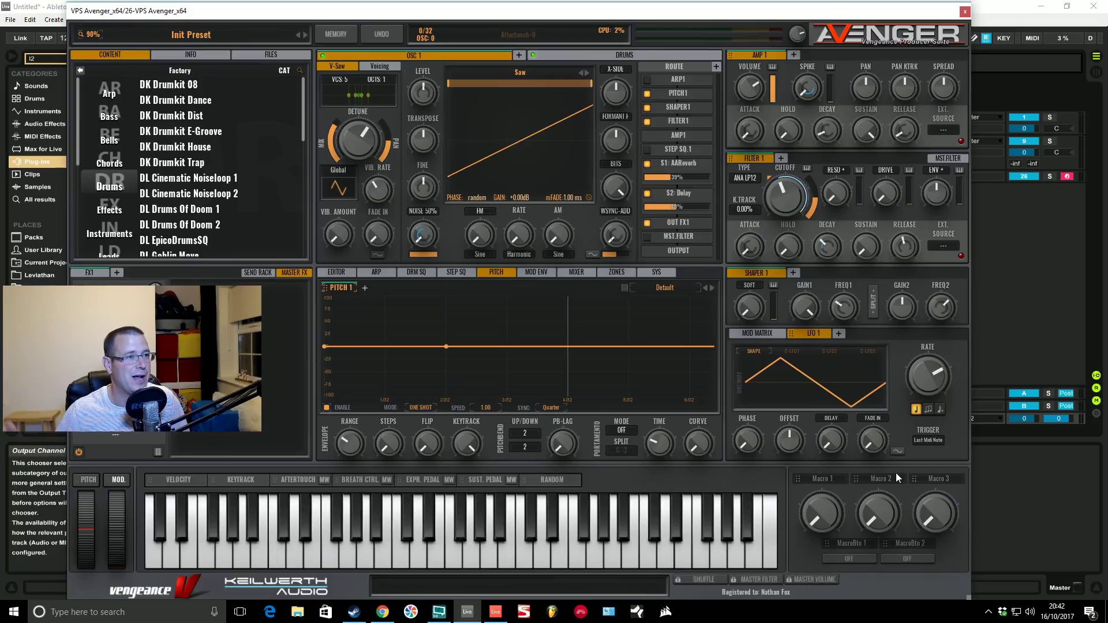
pyautogui.press('a')
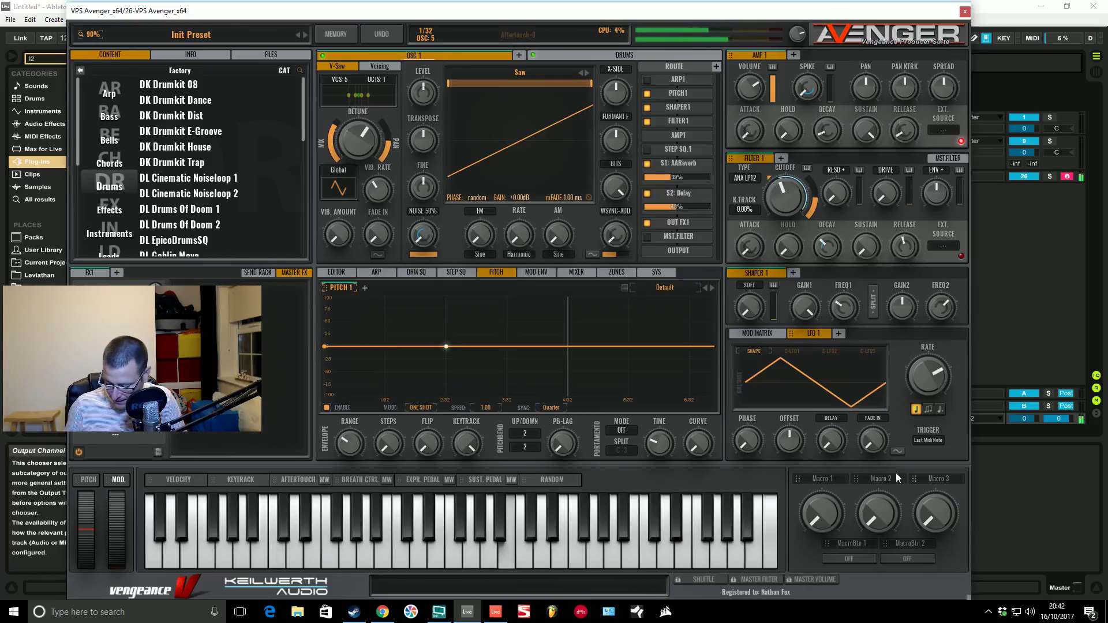
pyautogui.press('d')
pyautogui.press('f')
pyautogui.press('h')
pyautogui.press('j')
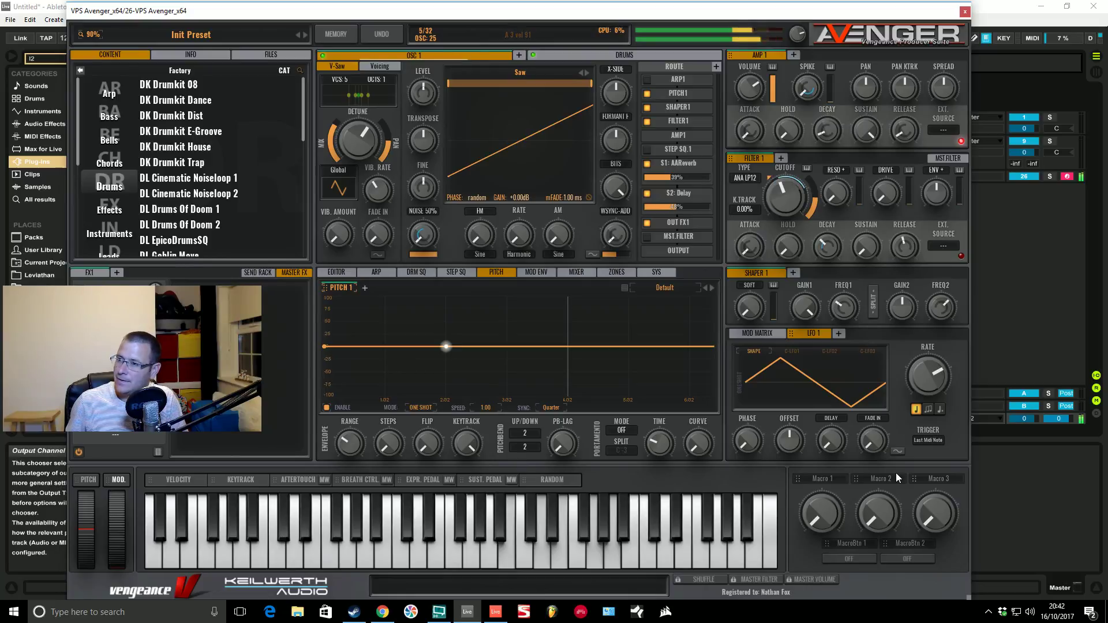
pyautogui.press('k')
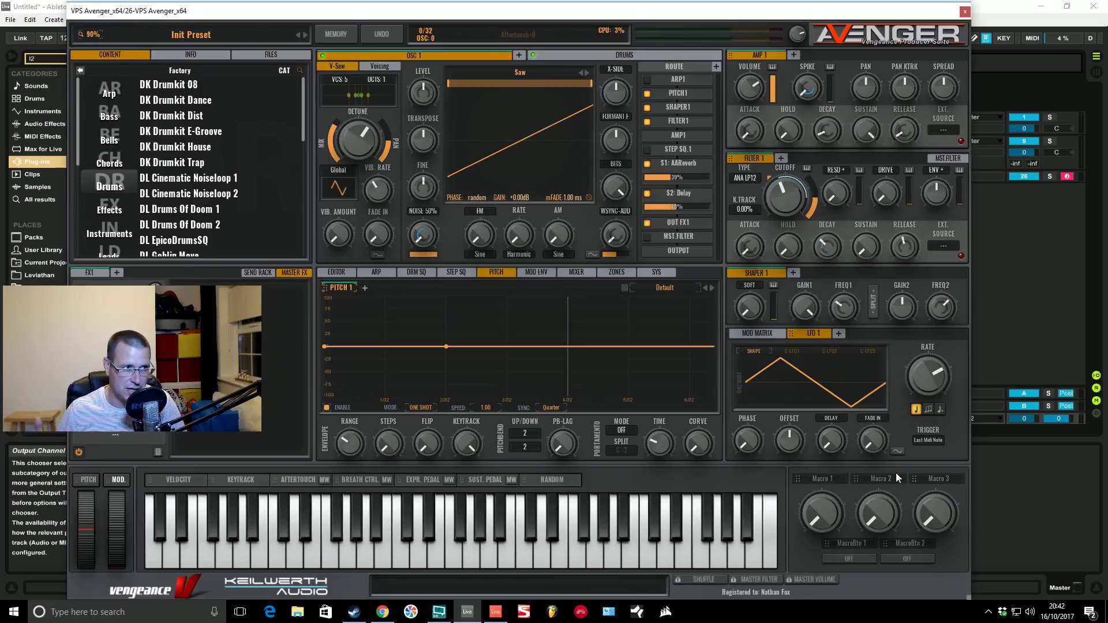
pyautogui.press('s')
pyautogui.press('g')
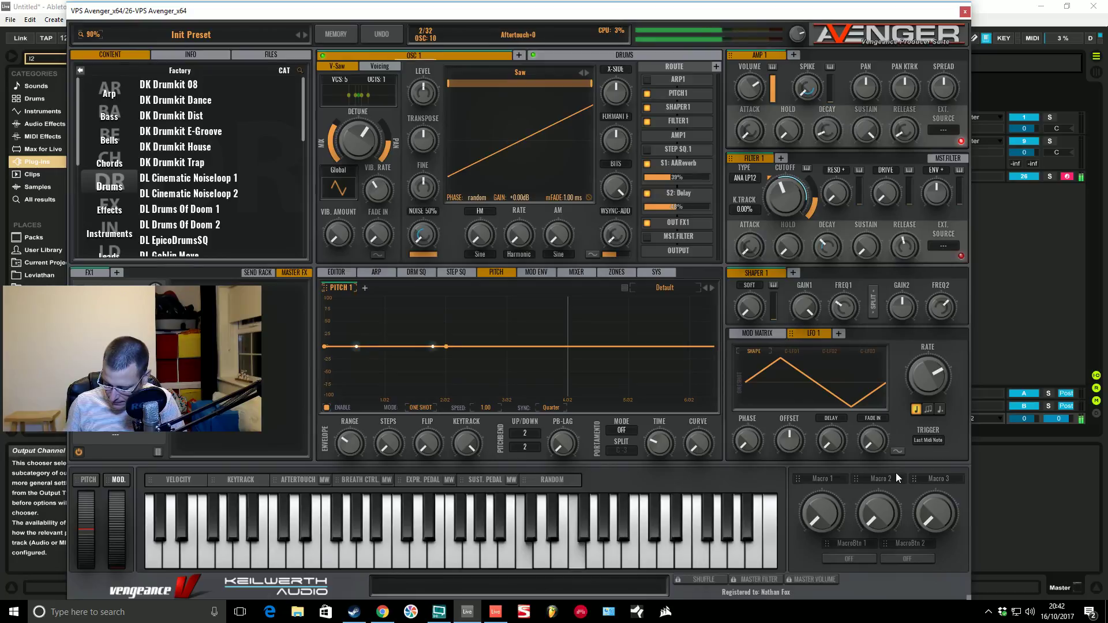
pyautogui.press('j')
pyautogui.press('k')
pyautogui.press('l')
pyautogui.press('s')
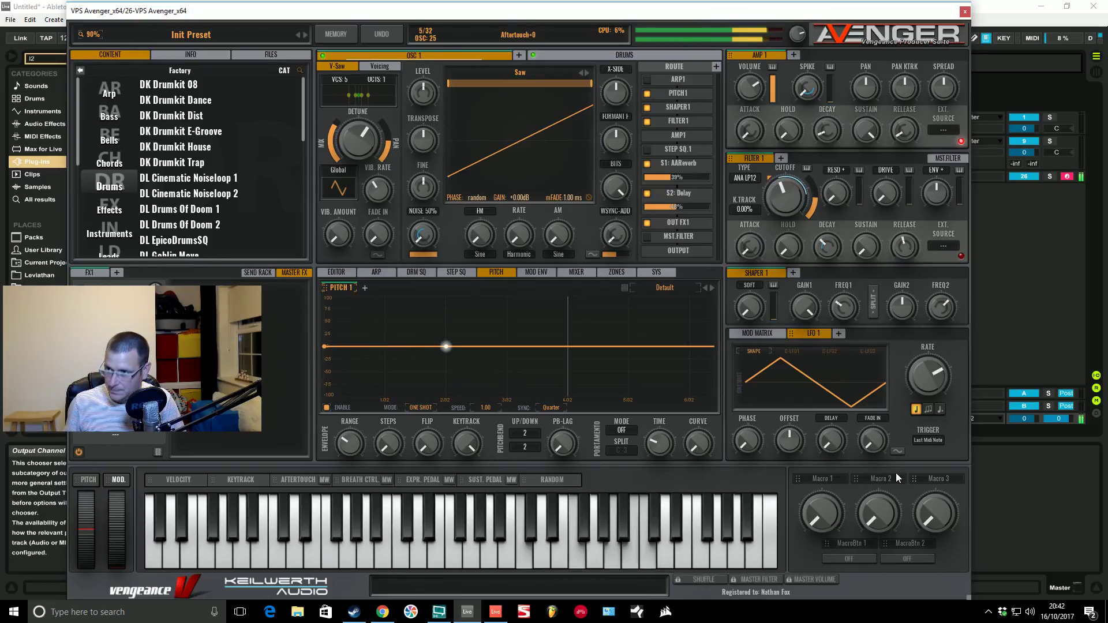
# Step: Set LFO 1's trigger to Arpeggiators and show the ARP 1 pattern
pyautogui.click(929, 440)
pyautogui.click(949, 477)
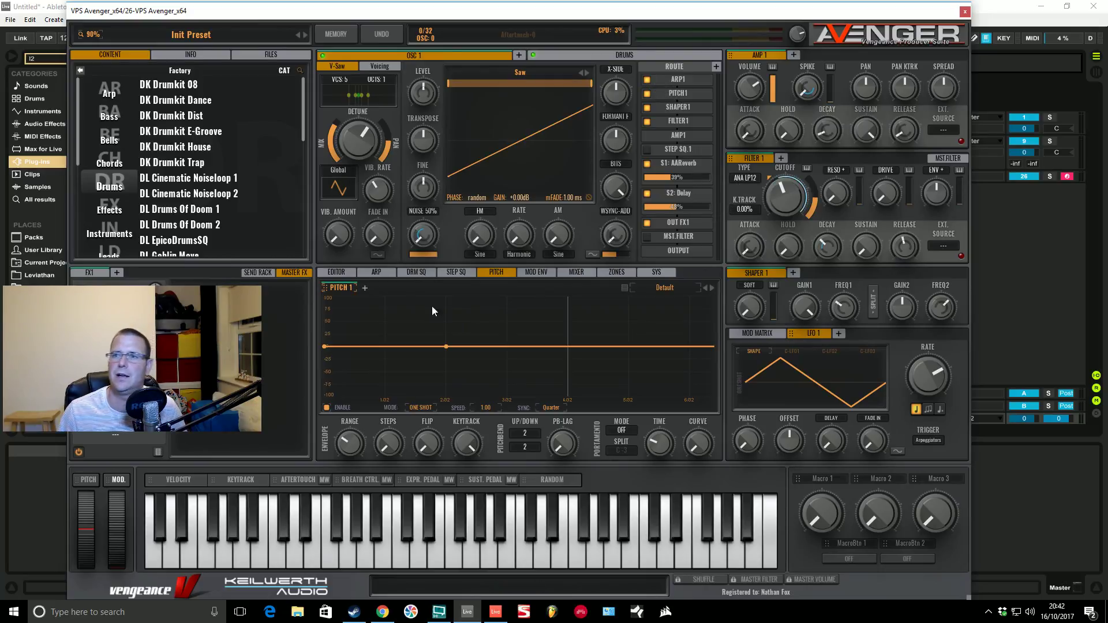
pyautogui.click(376, 272)
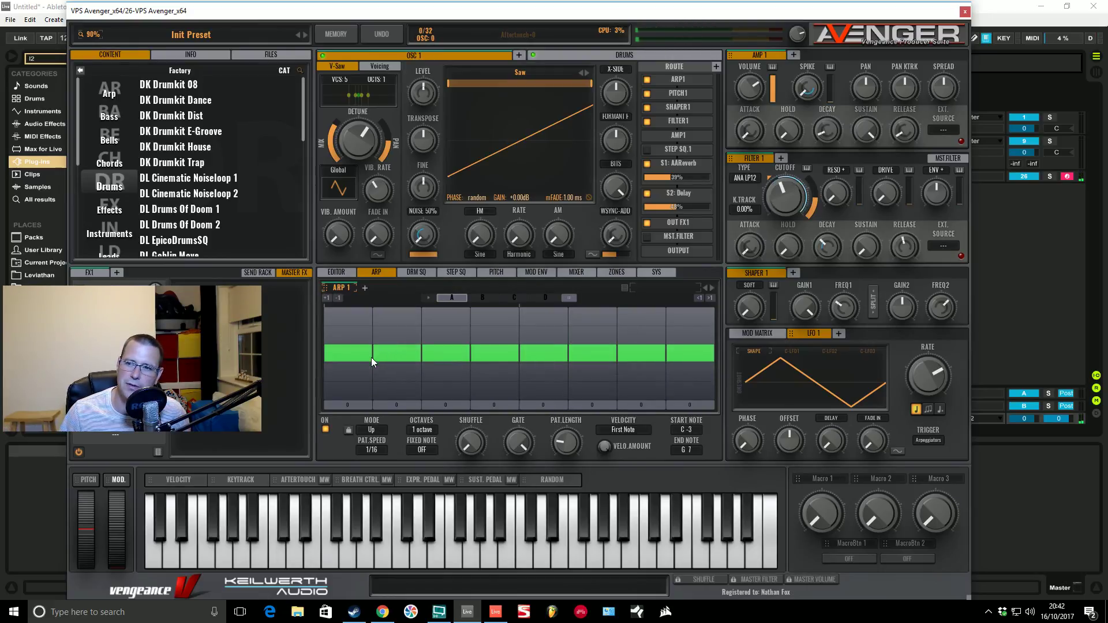
# Step: Change LFO 1's shape to RAMP DOWN3
pyautogui.click(792, 373)
pyautogui.click(769, 474)
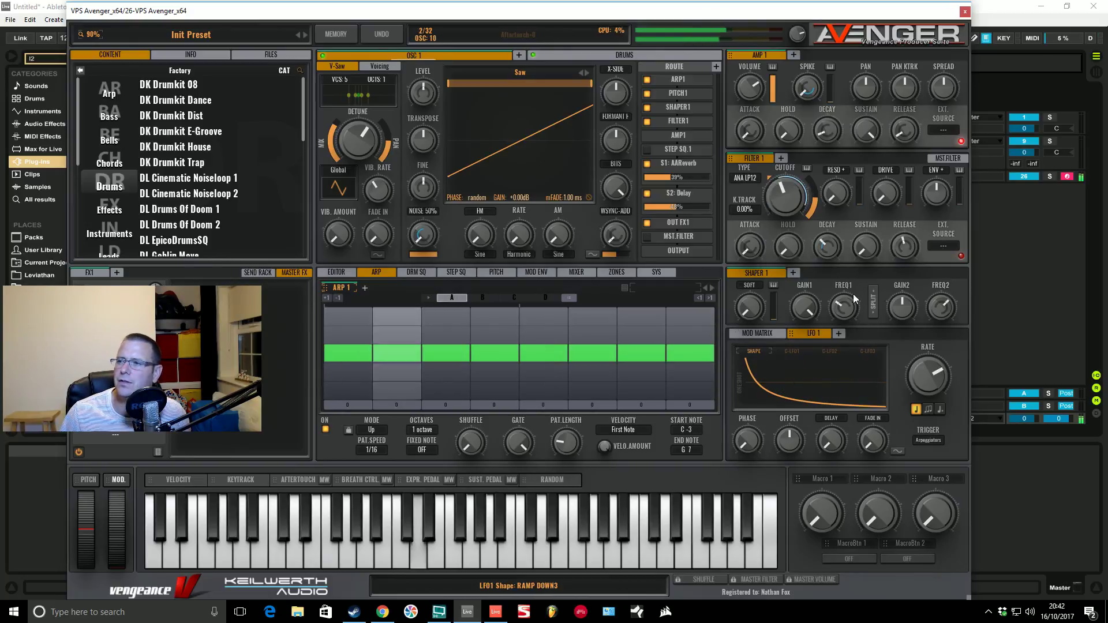
pyautogui.click(783, 390)
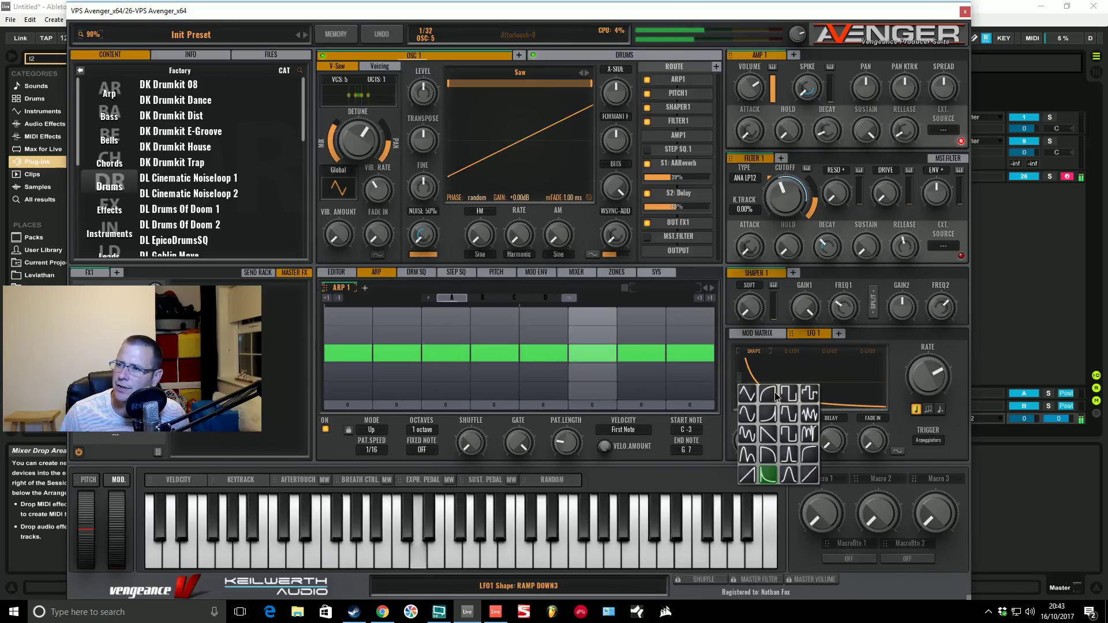
# Step: Switch LFO 1 to its custom curve and shape it as a bowed fall from maximum to minimum, with a curve of 29.87%
pyautogui.click(791, 351)
pyautogui.click(831, 351)
pyautogui.click(859, 354)
pyautogui.moveTo(737, 403); pyautogui.dragTo(737, 358)
pyautogui.moveTo(882, 359); pyautogui.dragTo(800, 359)
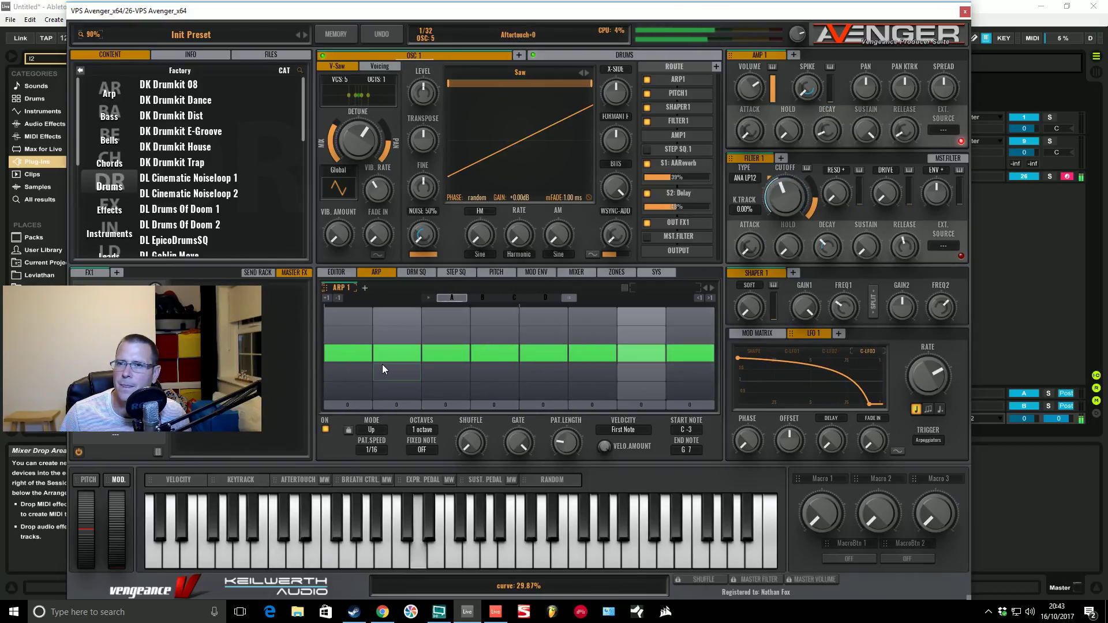
# Step: Set ARP 1's pattern speed to 1/8
pyautogui.click(374, 450)
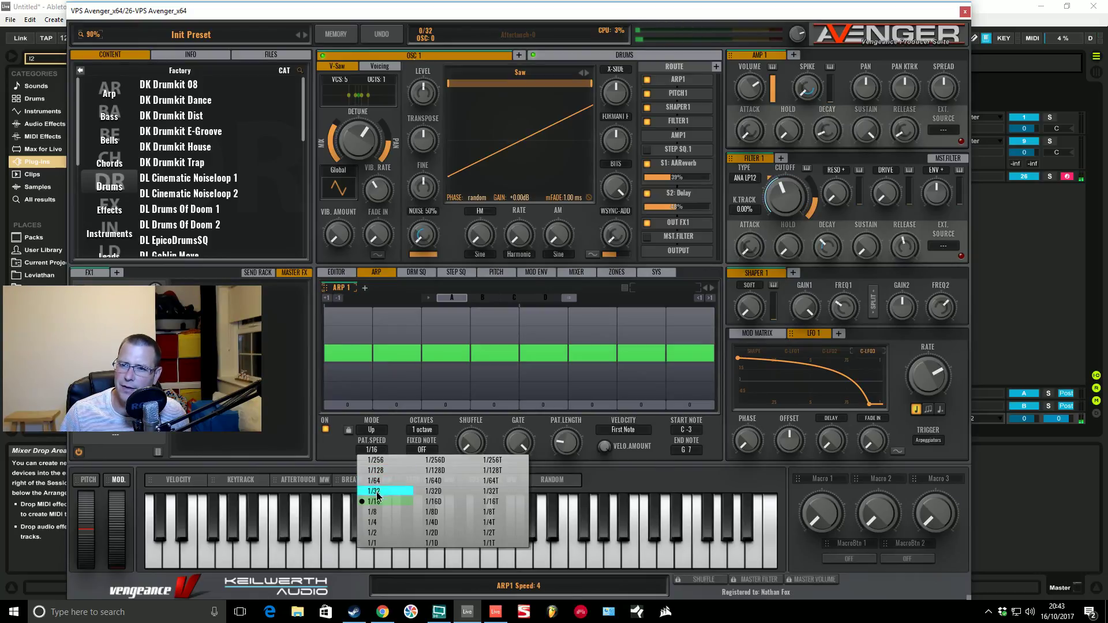
pyautogui.click(374, 512)
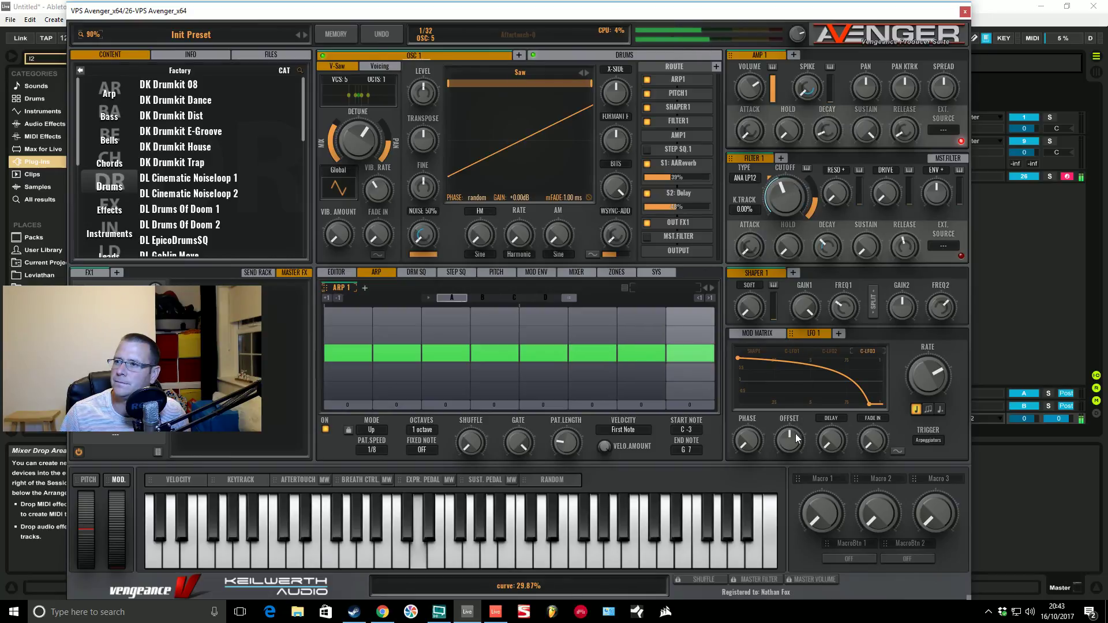
# Step: Raise LFO 1's offset, return it to the standard shape mode, and set Filter 1's cutoff to about 414 Hz
pyautogui.moveTo(796, 425); pyautogui.dragTo(796, 396)
pyautogui.click(754, 351)
pyautogui.moveTo(782, 199); pyautogui.dragTo(780, 230)
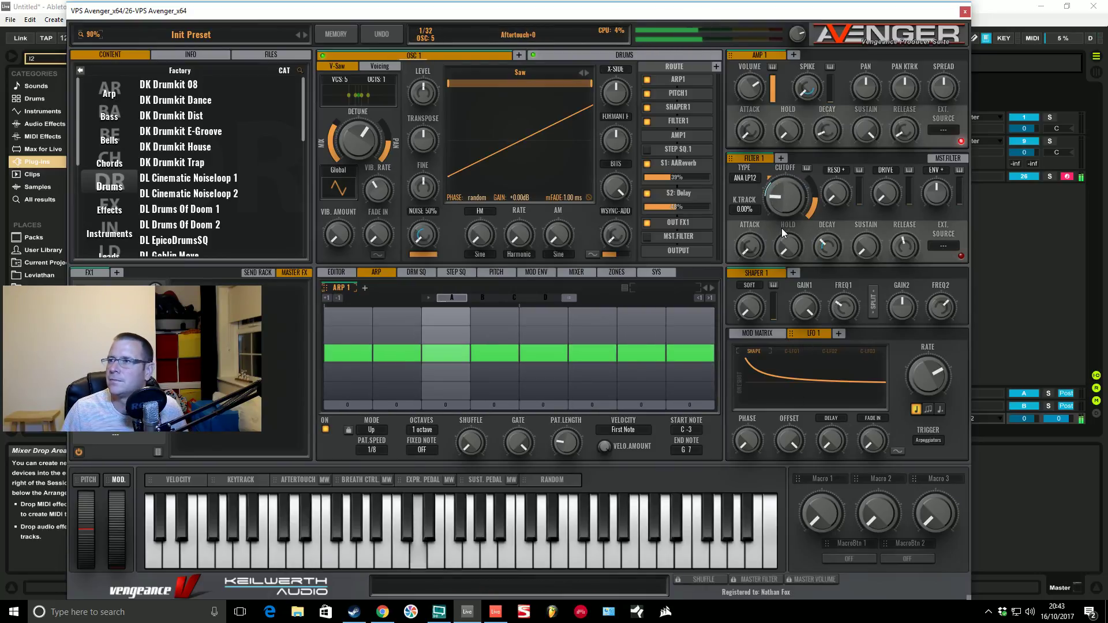
pyautogui.moveTo(783, 210); pyautogui.dragTo(788, 188)
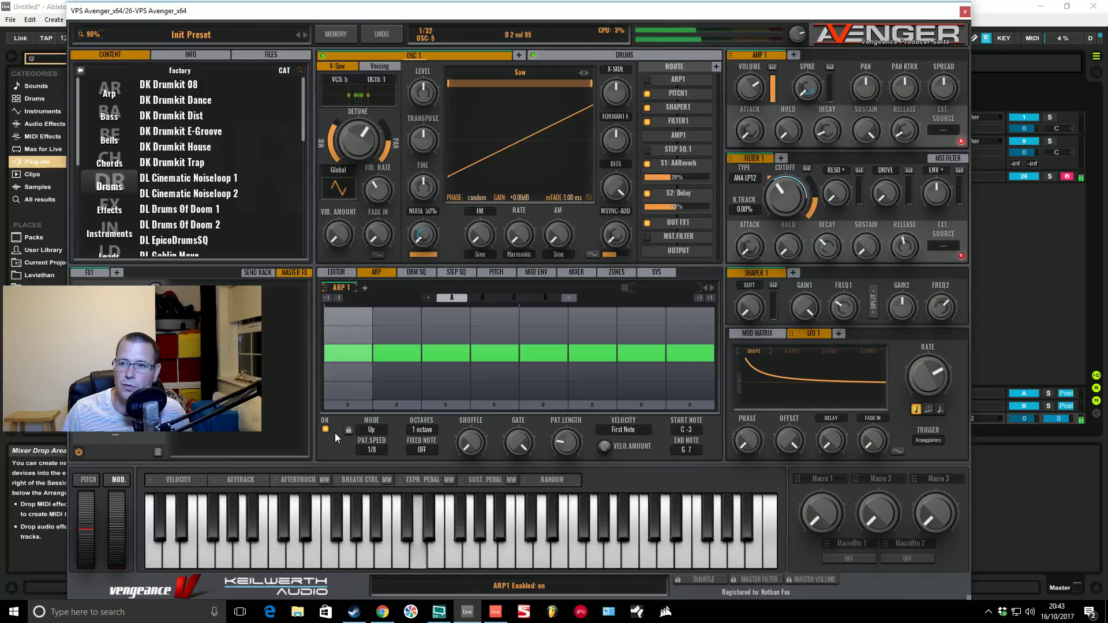
# Step: Set ARP 1's pattern speed to 1/16 and raise the pattern's second step by one row, keeping the range at 1 octave
pyautogui.click(372, 449)
pyautogui.click(376, 501)
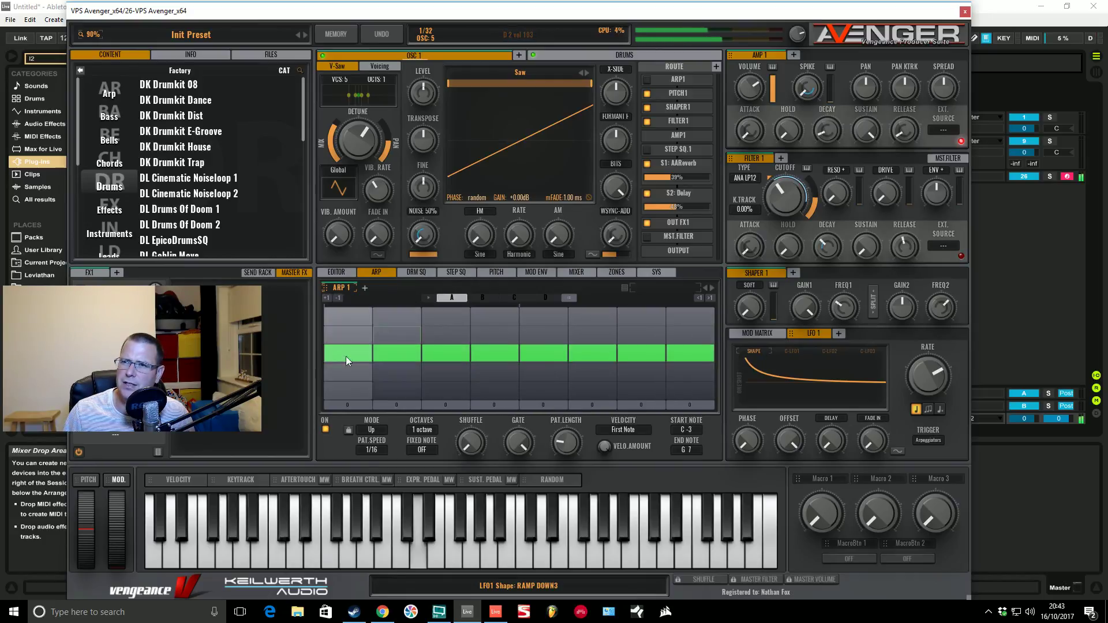
pyautogui.click(413, 334)
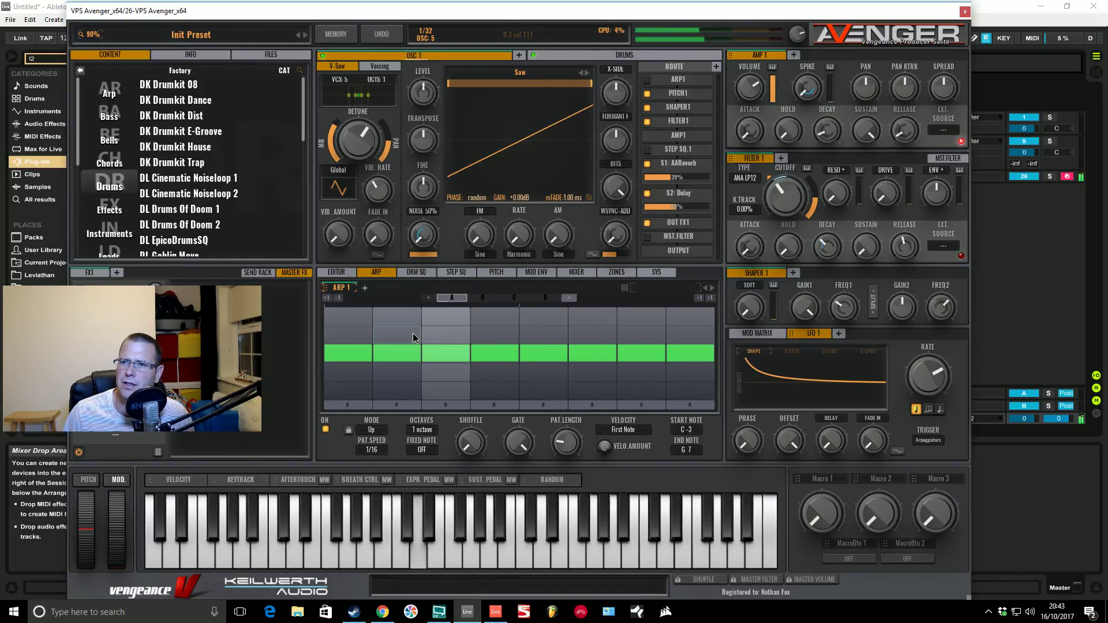
pyautogui.click(422, 429)
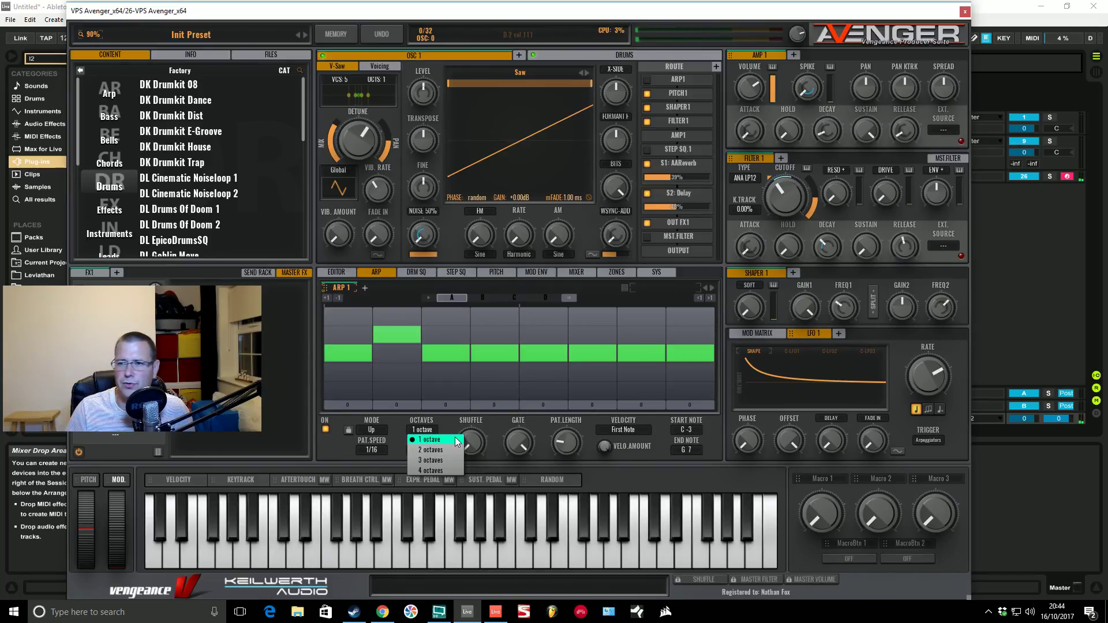
# Step: Try ARP 1 pattern speeds of 1/128 and 1/64, and return the speed to 1/16
pyautogui.click(371, 450)
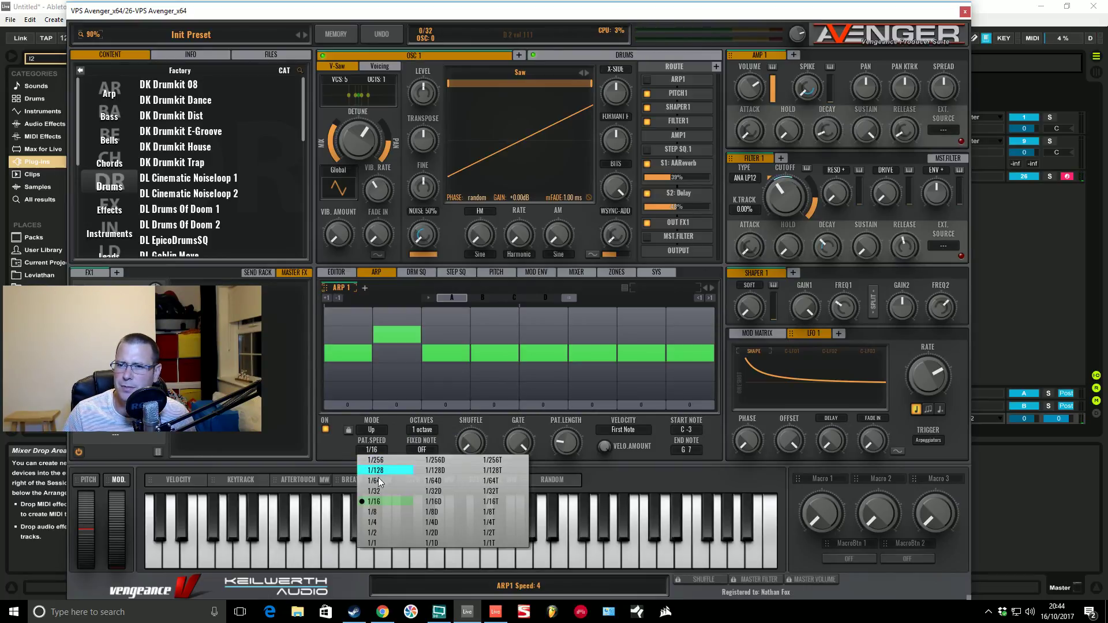
pyautogui.click(375, 471)
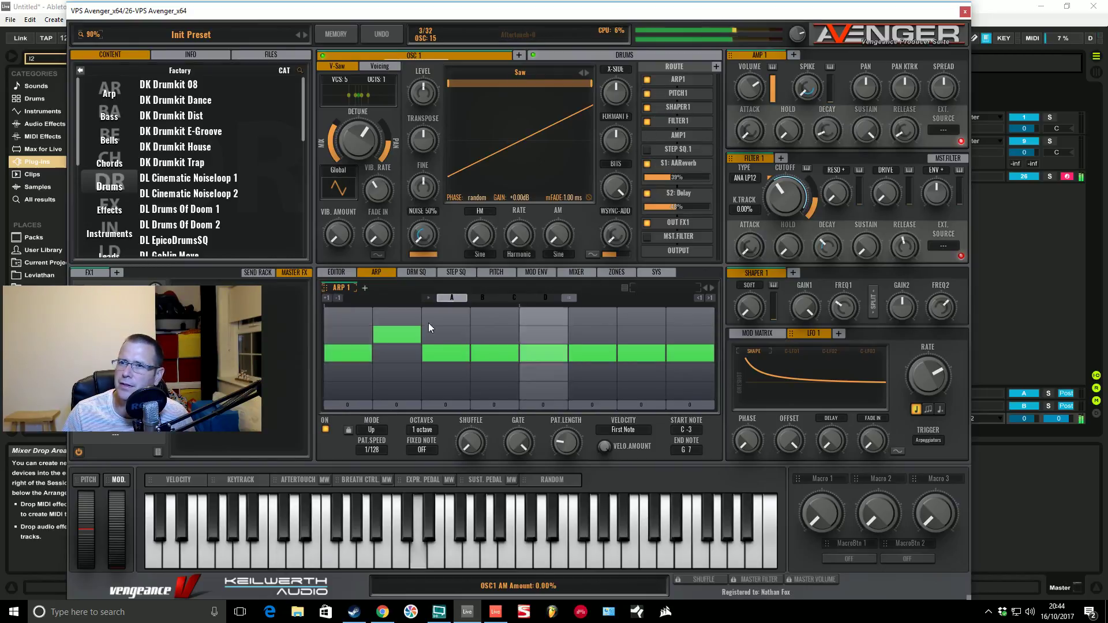
pyautogui.click(371, 449)
pyautogui.click(374, 481)
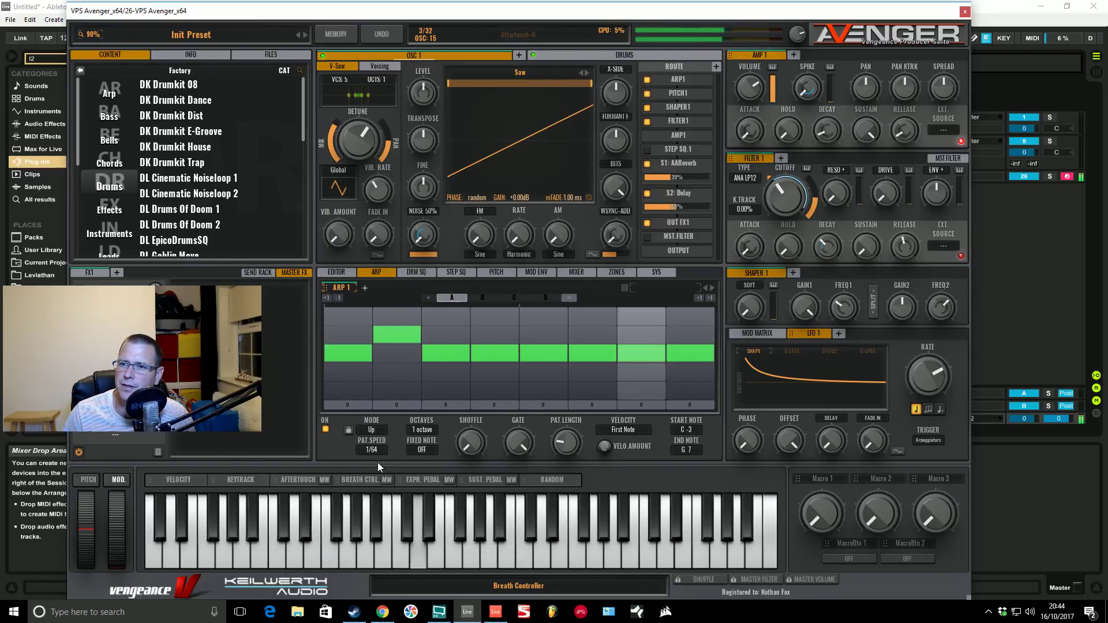
pyautogui.click(372, 450)
pyautogui.click(372, 505)
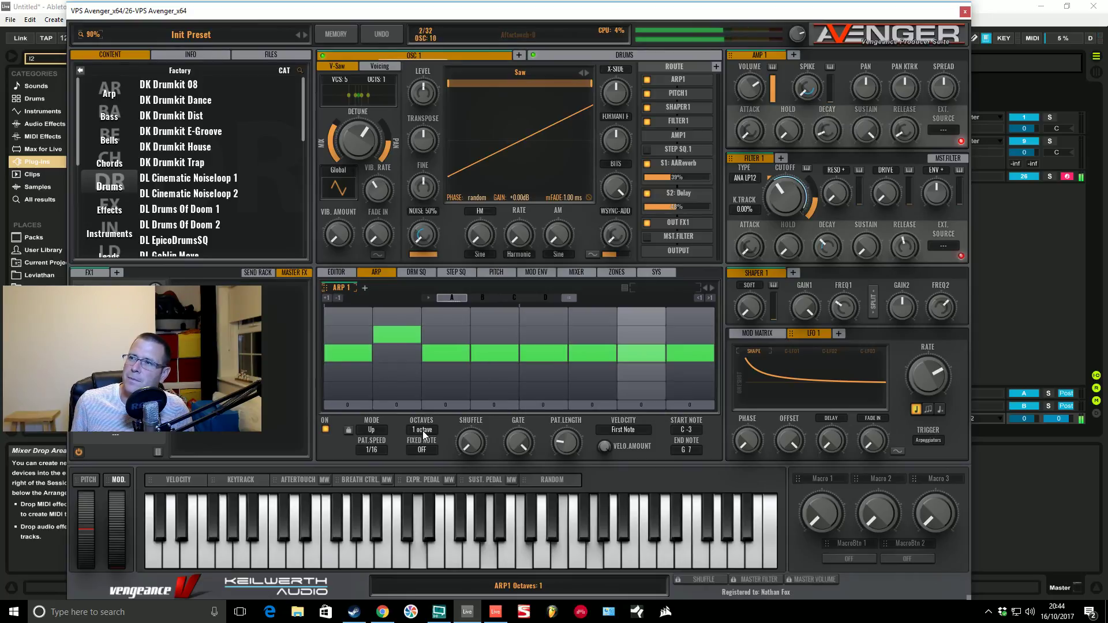
# Step: Reset LFO 1's offset, lower Filter 1's cutoff to about 160 Hz, and raise the offset again
pyautogui.doubleClick(792, 441)
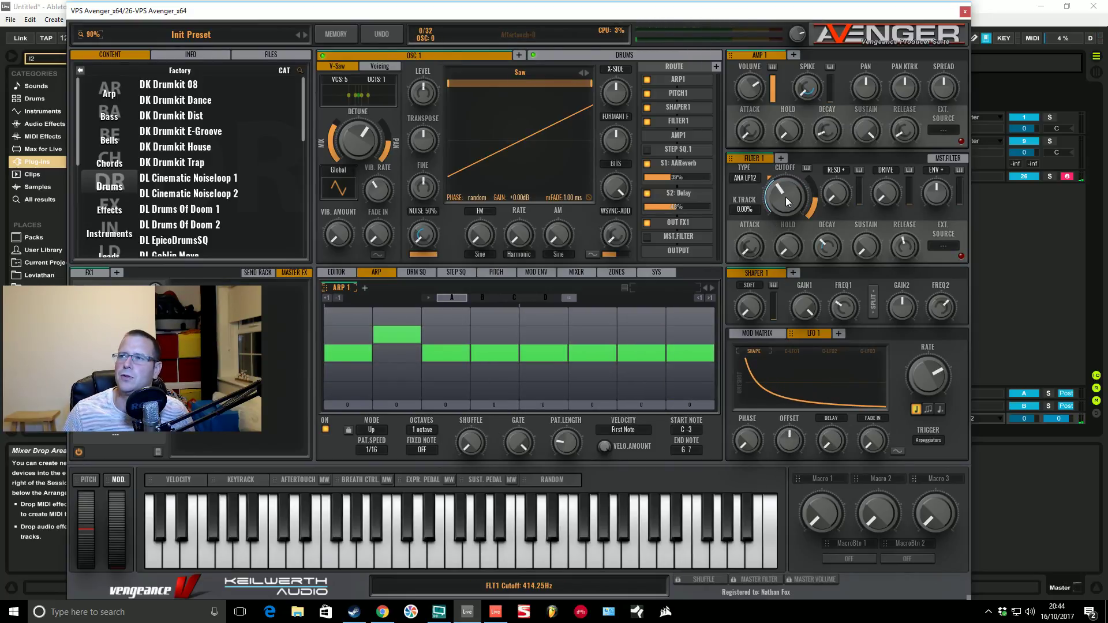
pyautogui.moveTo(788, 222); pyautogui.dragTo(787, 209)
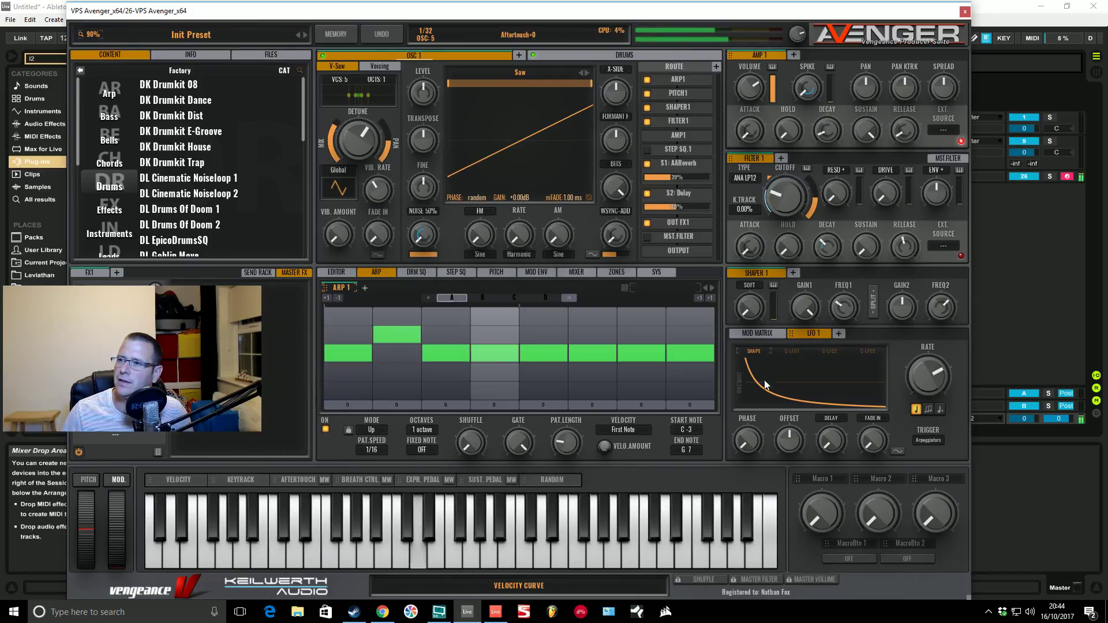
pyautogui.moveTo(792, 445); pyautogui.dragTo(795, 389)
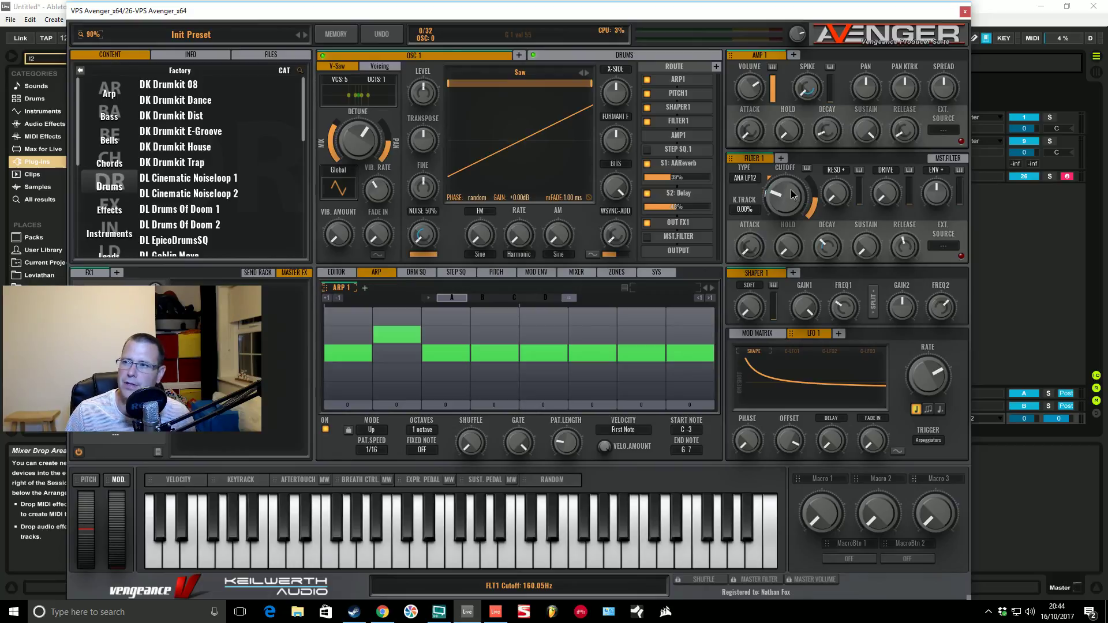
# Step: Set LFO 1's trigger to Drum SQ and display the drums section's pads and kit browser
pyautogui.click(930, 440)
pyautogui.click(941, 491)
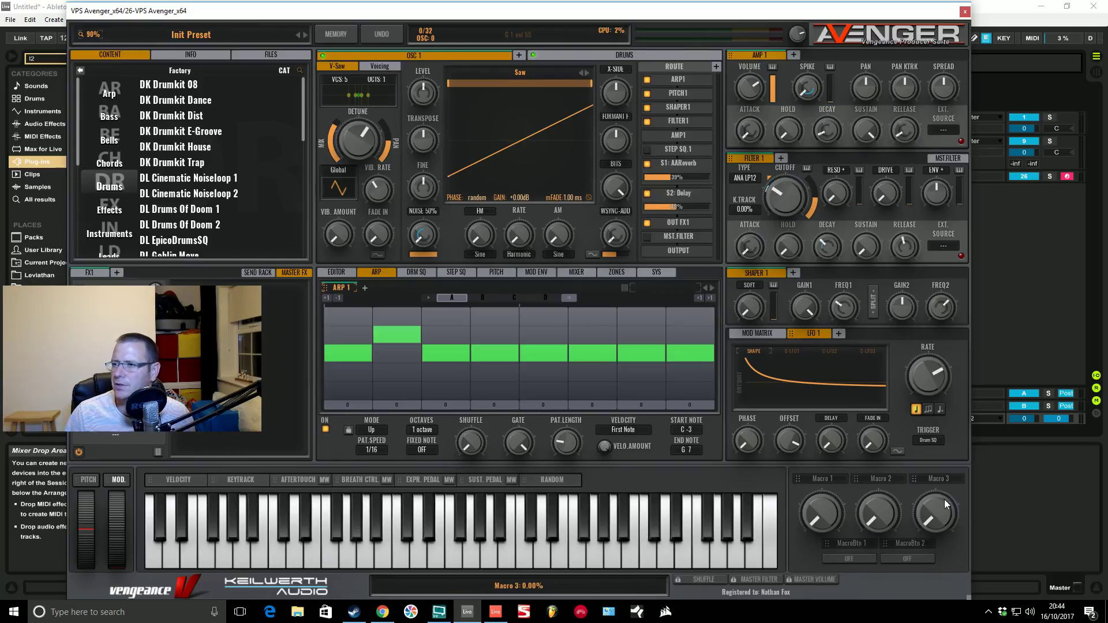
pyautogui.click(605, 57)
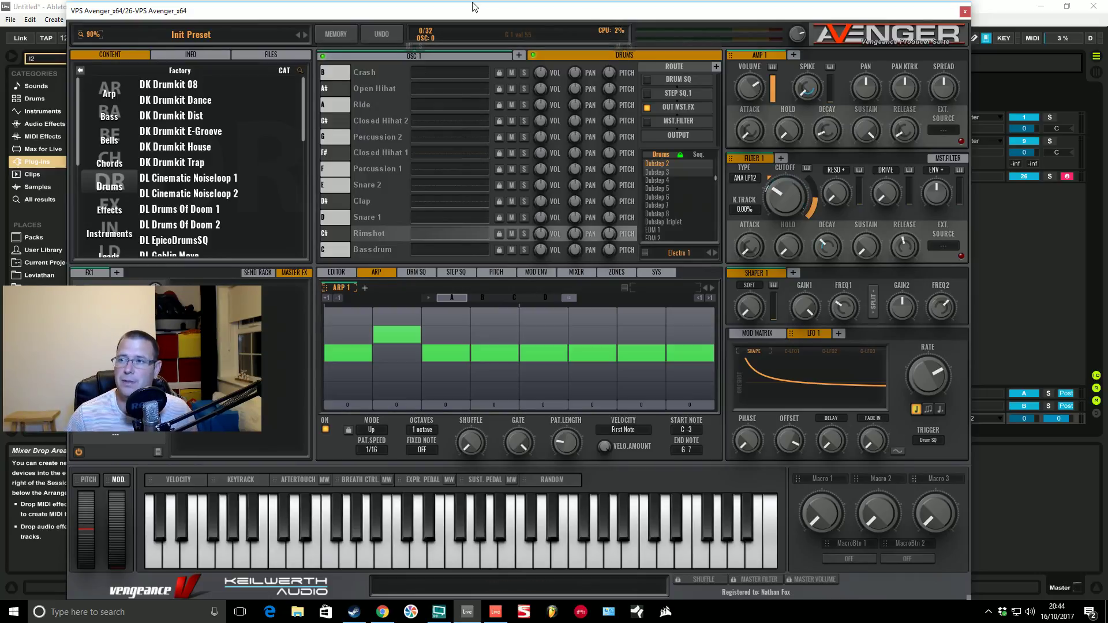
# Step: Load the Dubstep 2 drumkit and the FOX step 2 drum sequence
pyautogui.click(660, 164)
pyautogui.scroll(-2, 684, 230)
pyautogui.scroll(-3, 684, 230)
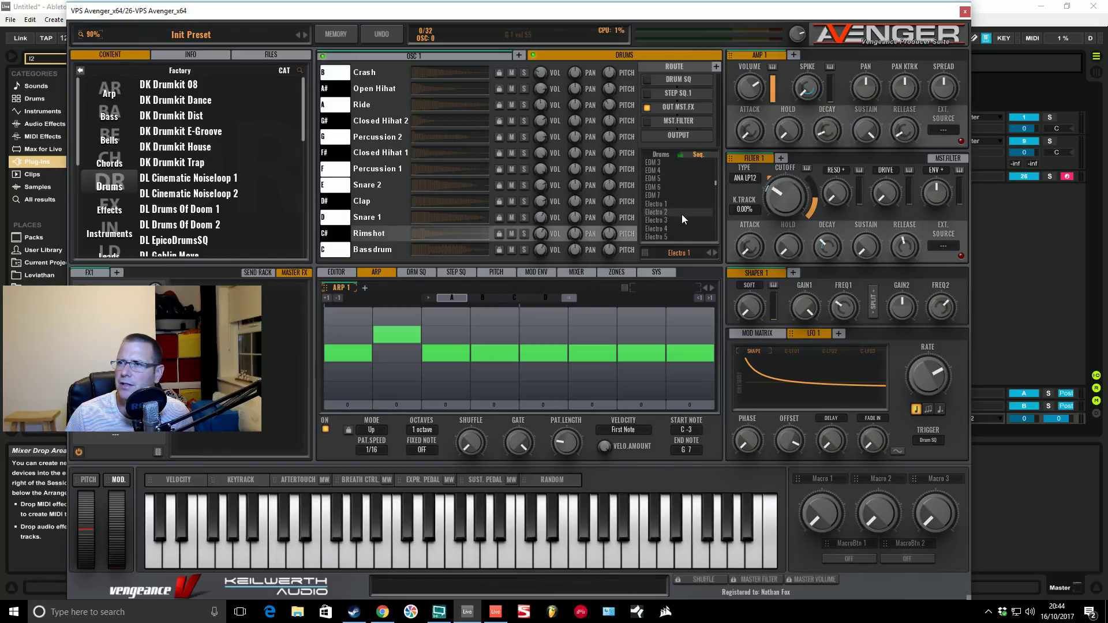
pyautogui.scroll(-4, 682, 218)
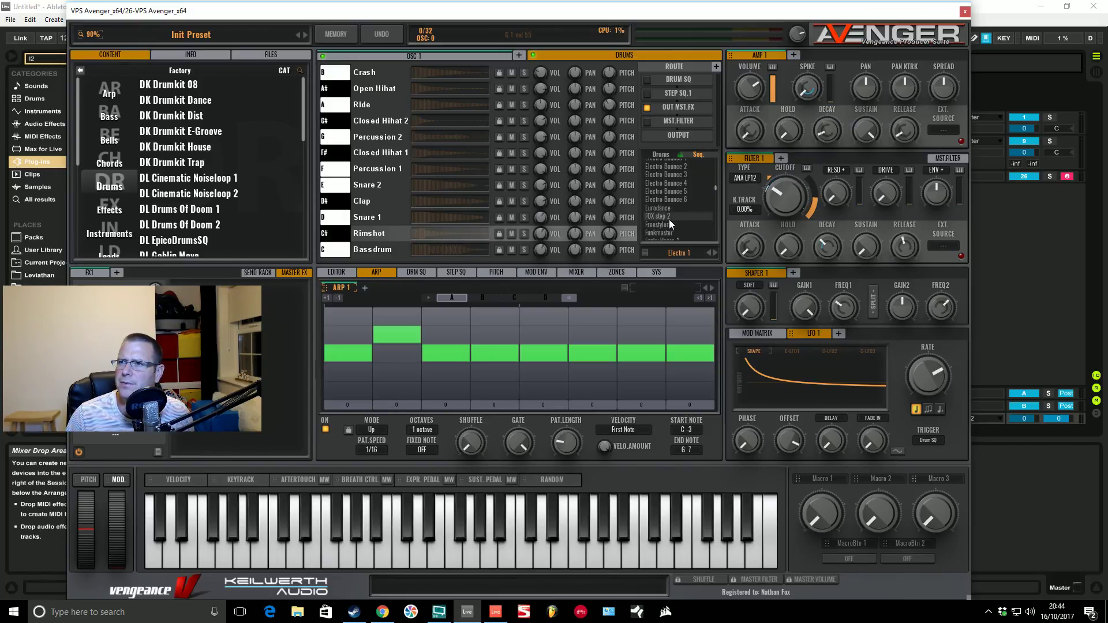
pyautogui.click(667, 215)
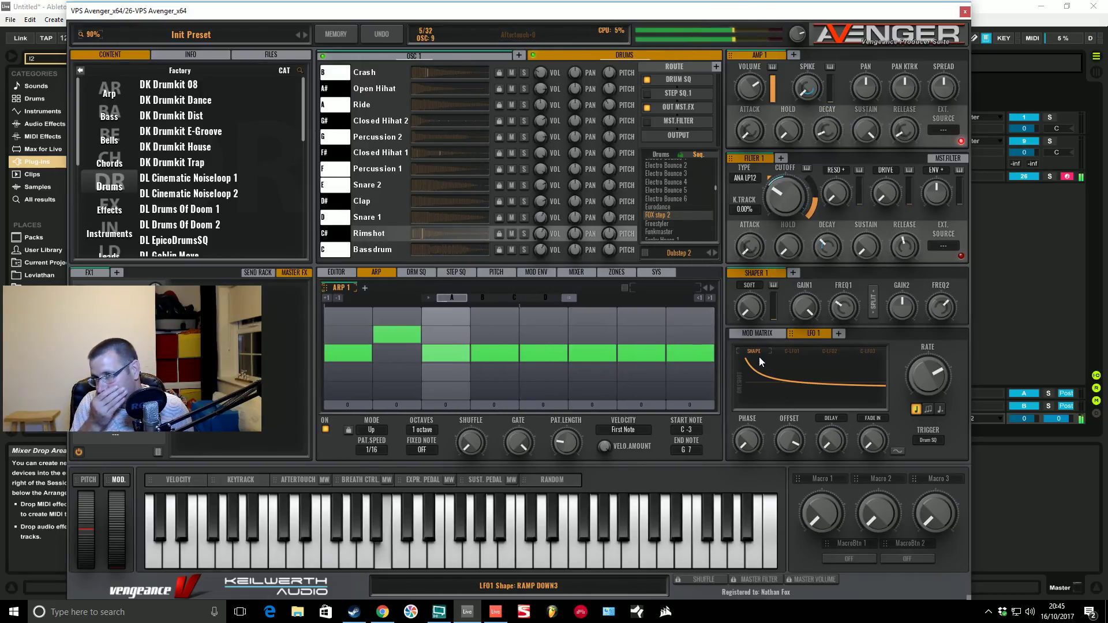
# Step: Display the drum sequencer grid, play a note, and shift the plugin window aside to uncover the host's tempo
pyautogui.click(426, 273)
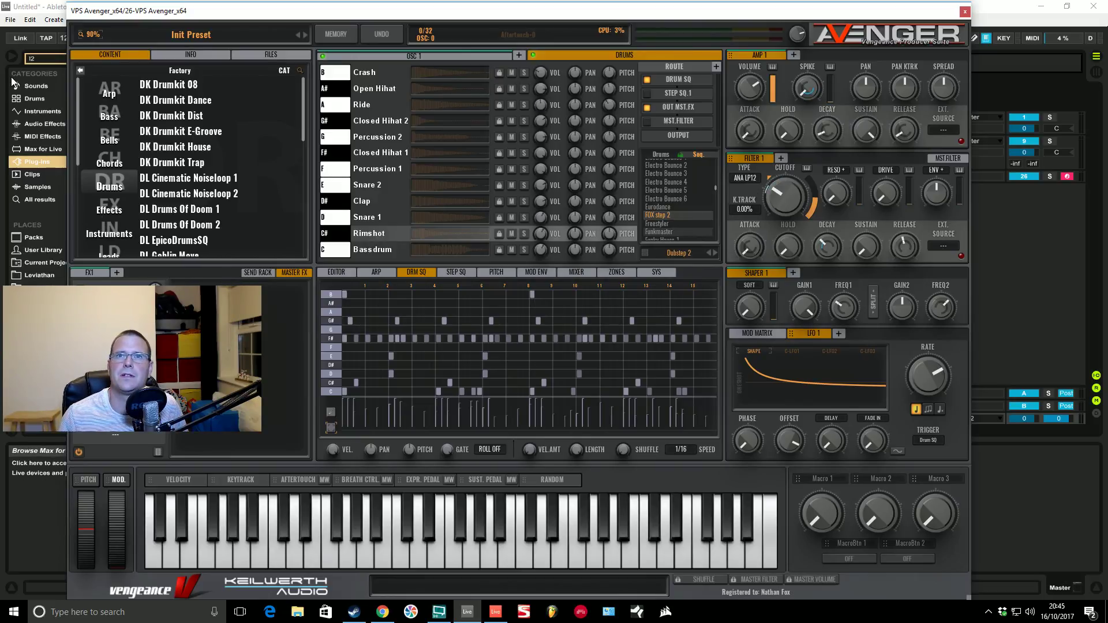
pyautogui.press('a')
pyautogui.moveTo(165, 17); pyautogui.dragTo(194, 18)
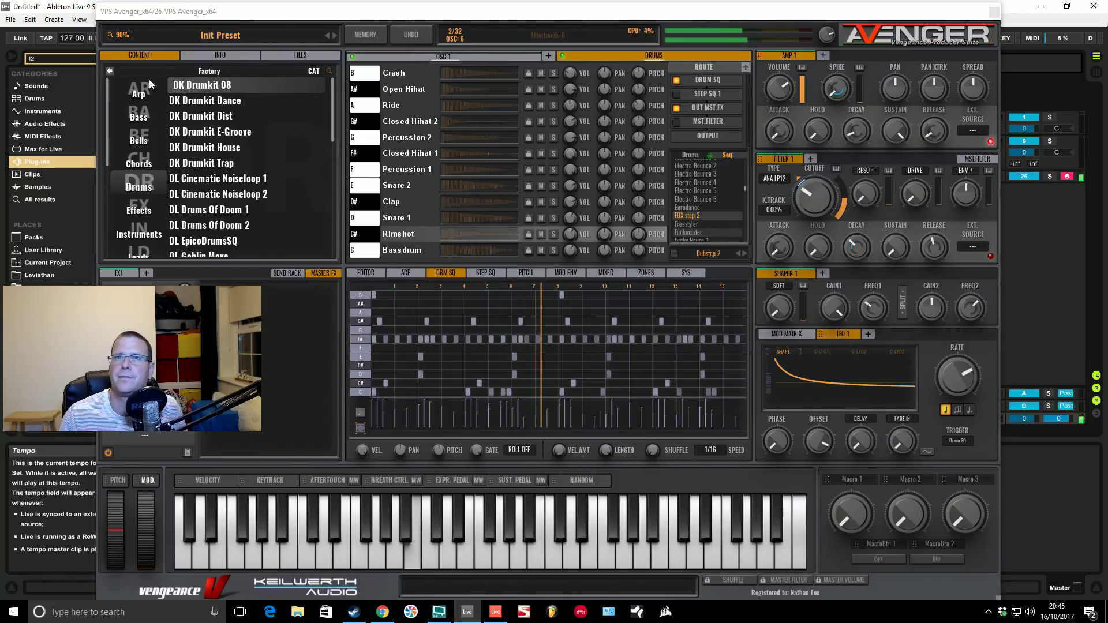
# Step: Try a host tempo of 117 BPM, return it to 127 BPM, and stop playback
pyautogui.moveTo(68, 41); pyautogui.dragTo(68, 48)
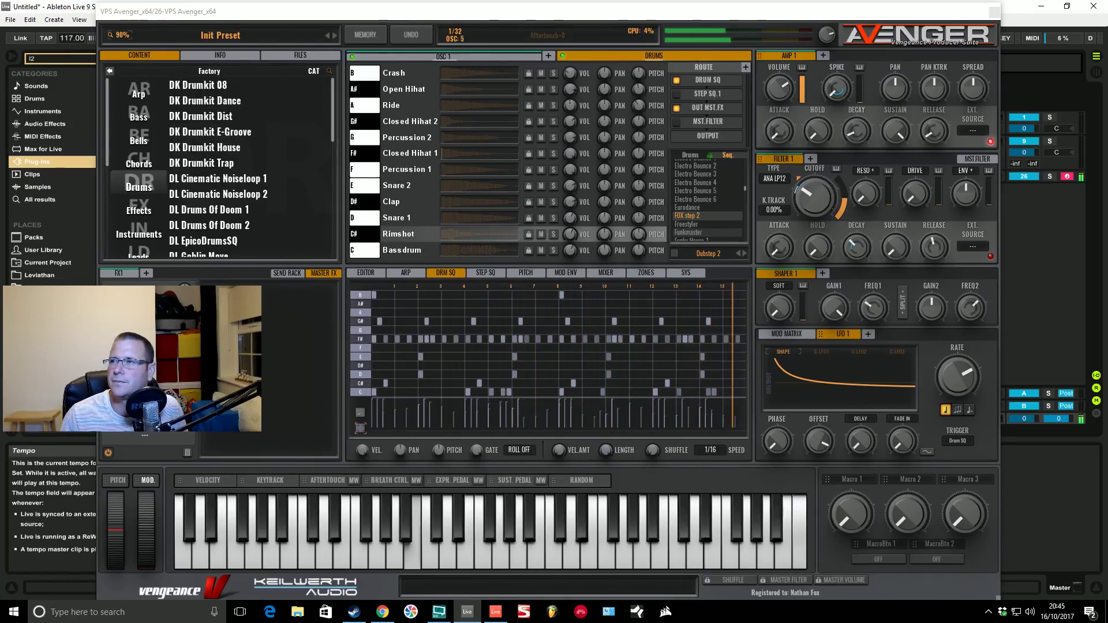
pyautogui.moveTo(69, 43); pyautogui.dragTo(70, 36)
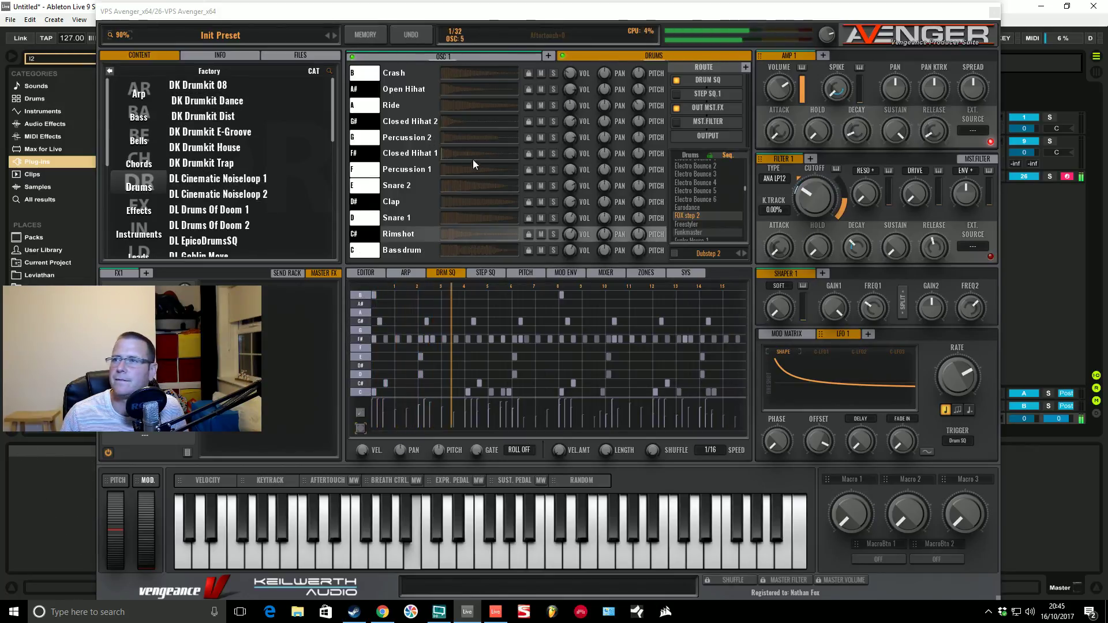
pyautogui.press('space')
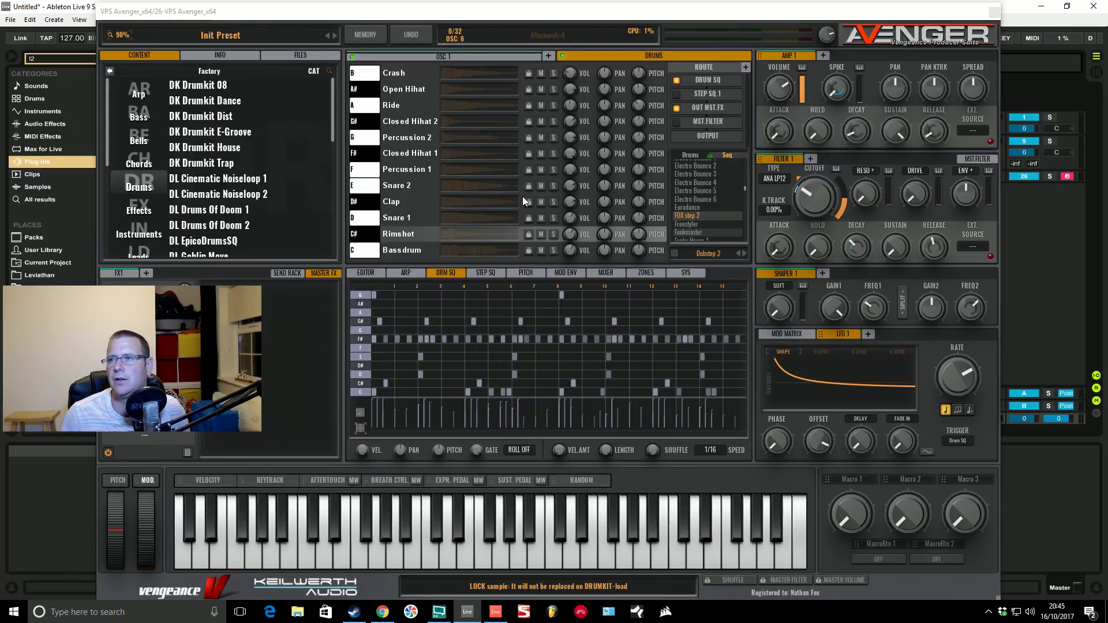
# Step: Lower the drums channel to minimum in the mixer, then audition the sound with the drum sequencer displayed
pyautogui.click(606, 274)
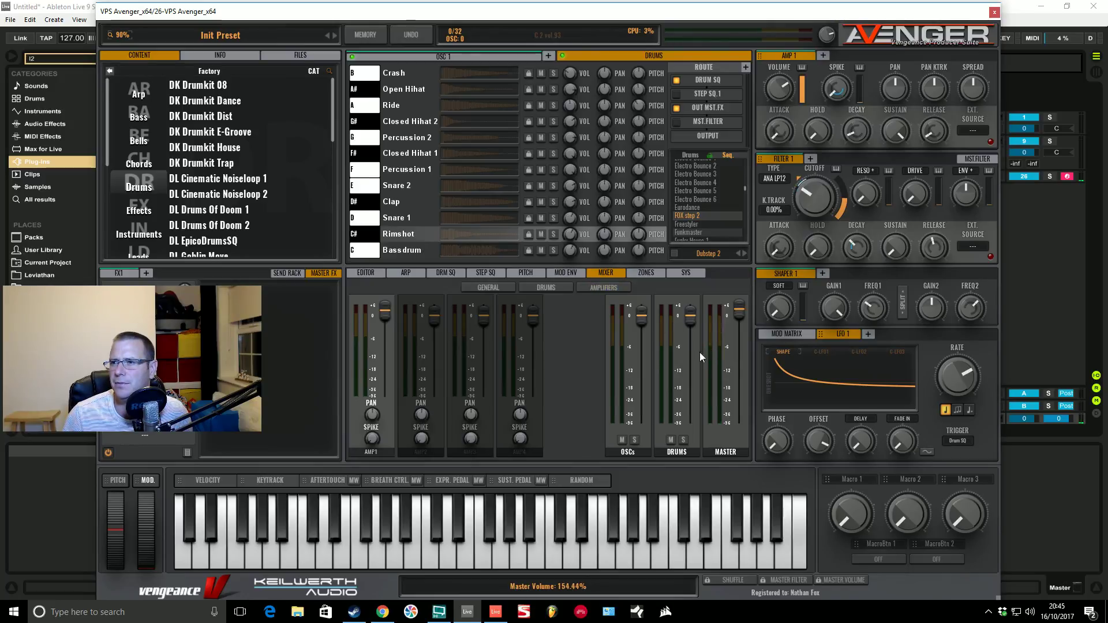
pyautogui.moveTo(690, 318); pyautogui.dragTo(688, 532)
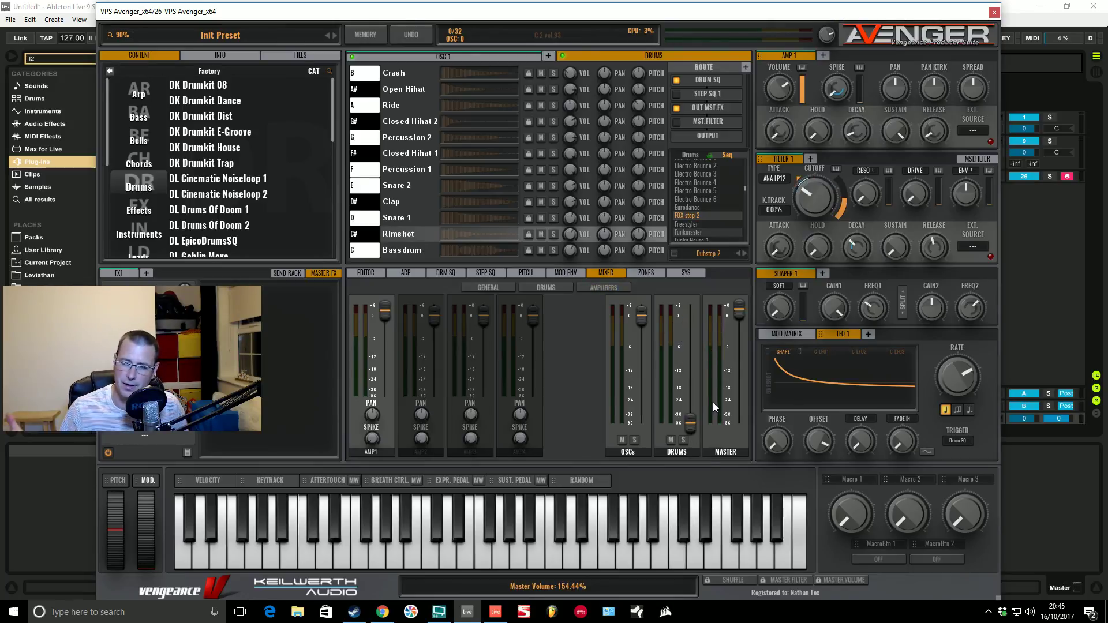
pyautogui.click(441, 274)
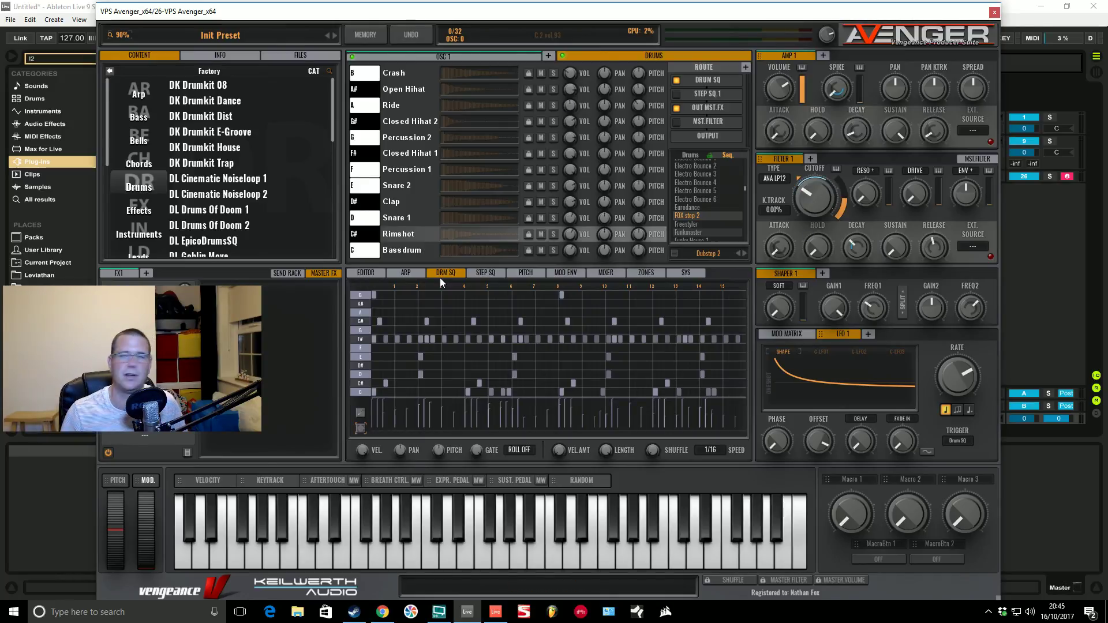
pyautogui.press('space')
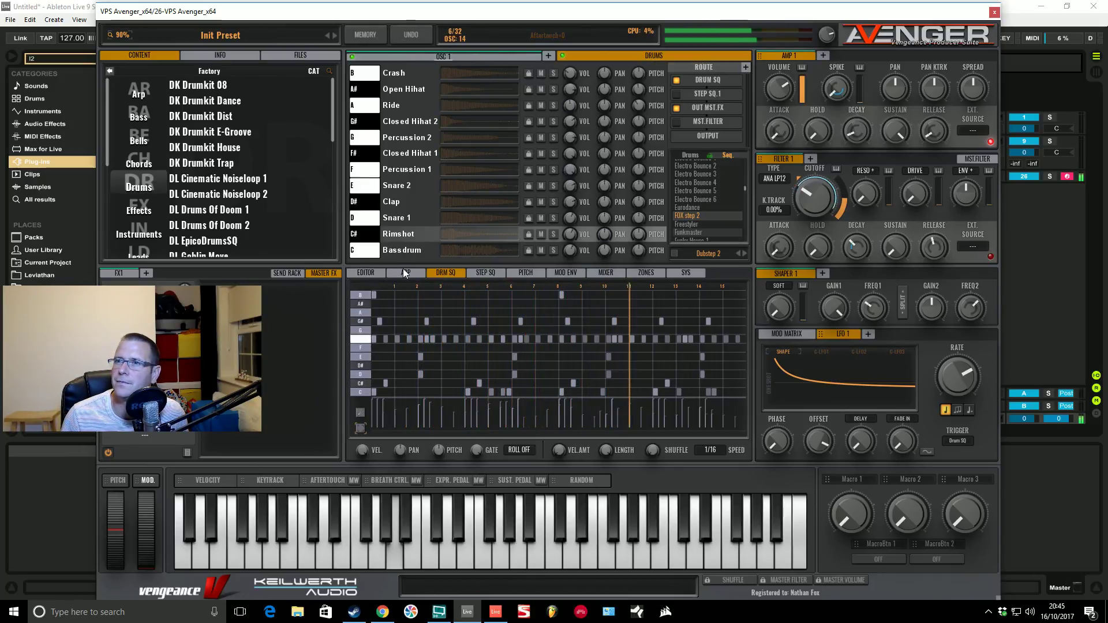
pyautogui.press('space')
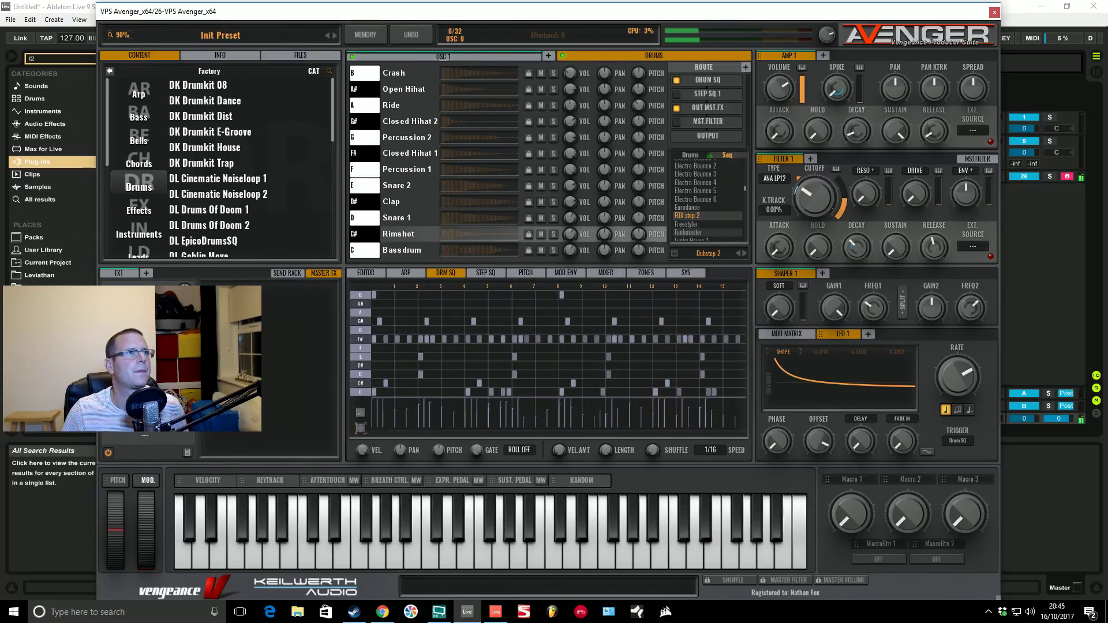
# Step: Browse the factory drumkit list and view the save options for drumkits and sequences
pyautogui.hotkey('alt', 'Tab')
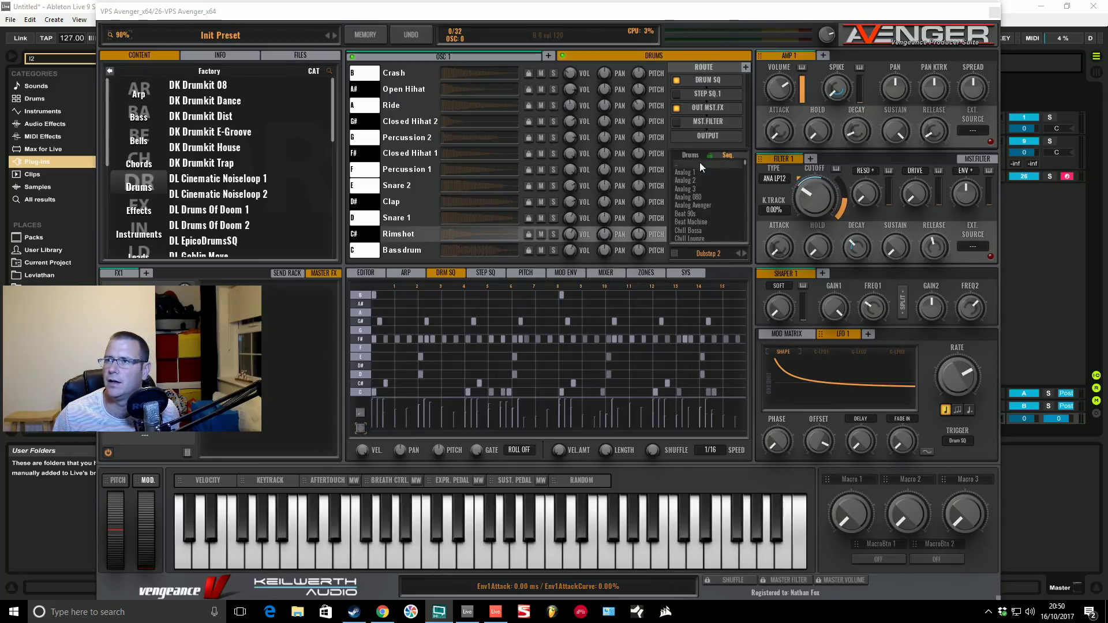
pyautogui.click(680, 162)
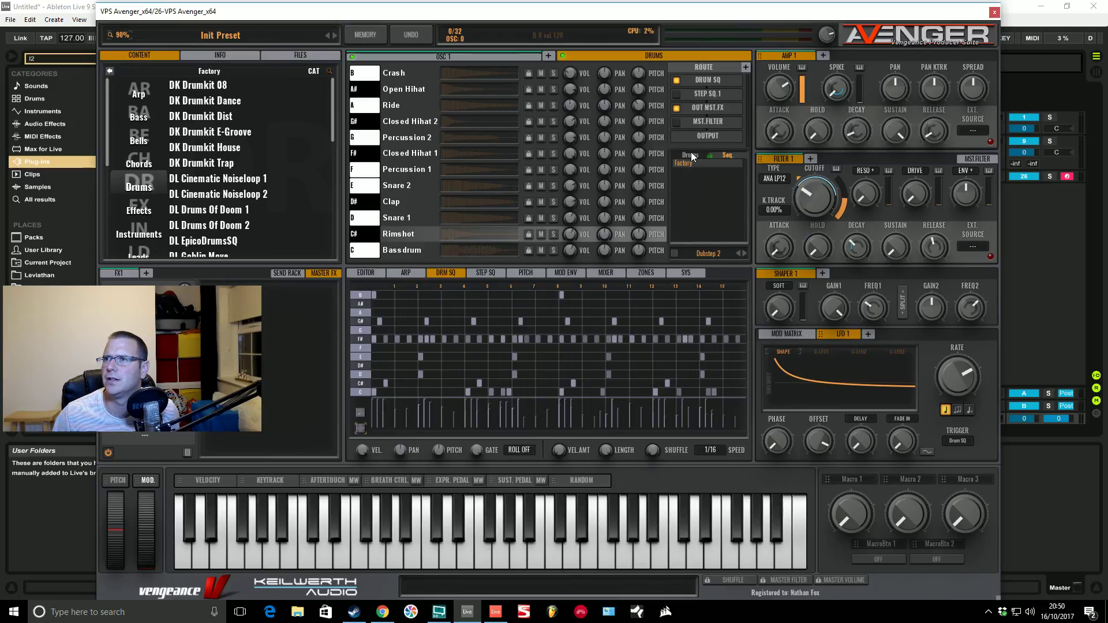
pyautogui.click(690, 155)
pyautogui.click(695, 165)
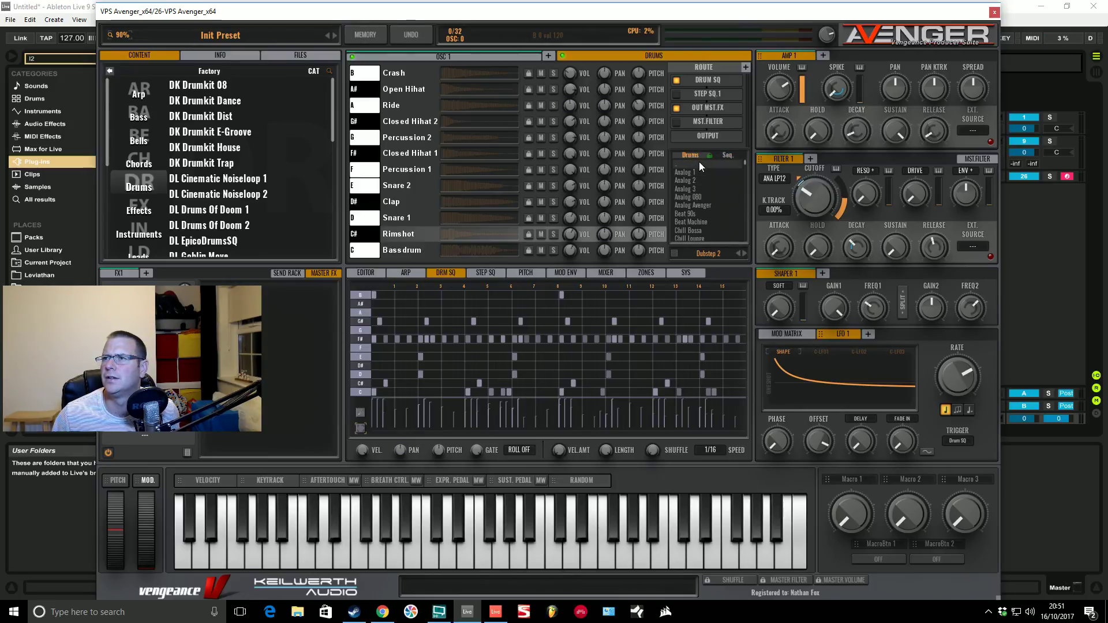
pyautogui.click(687, 165)
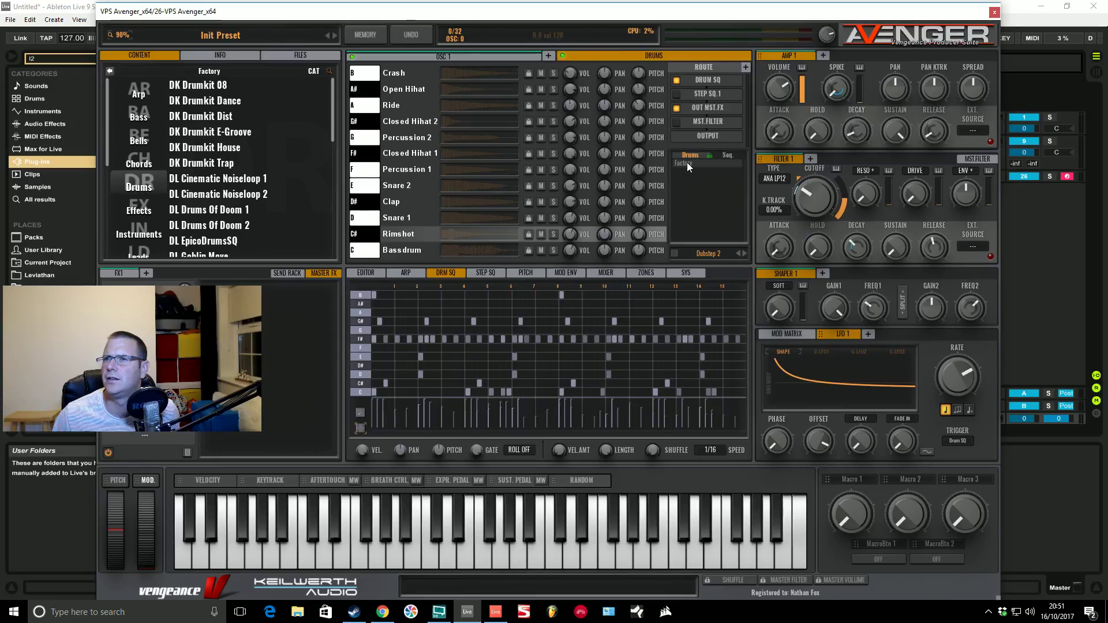
pyautogui.click(675, 251)
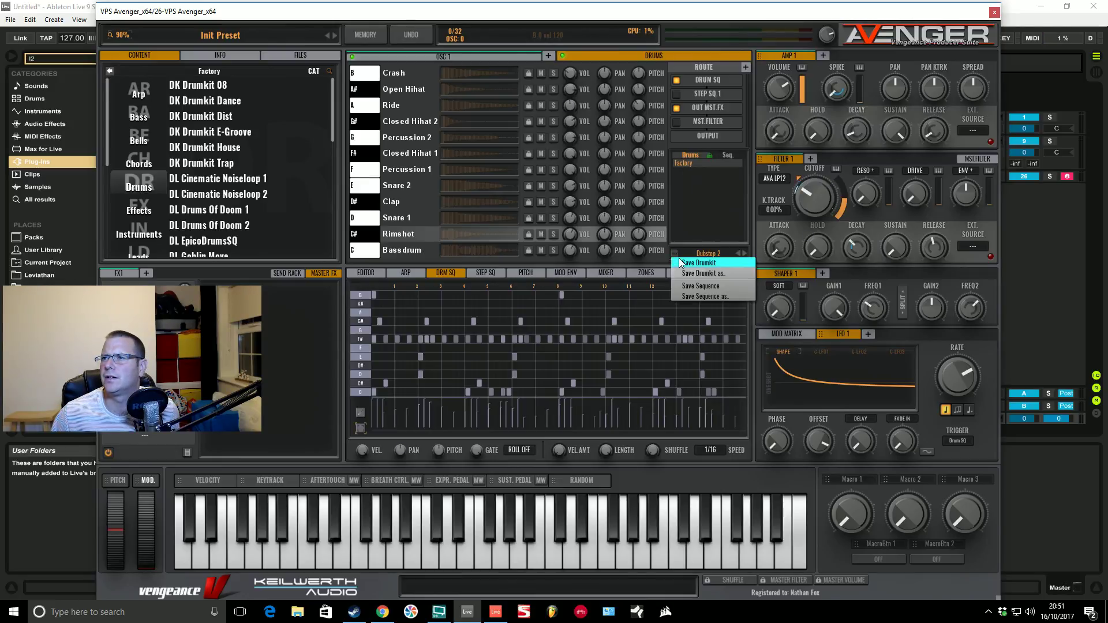
pyautogui.click(700, 223)
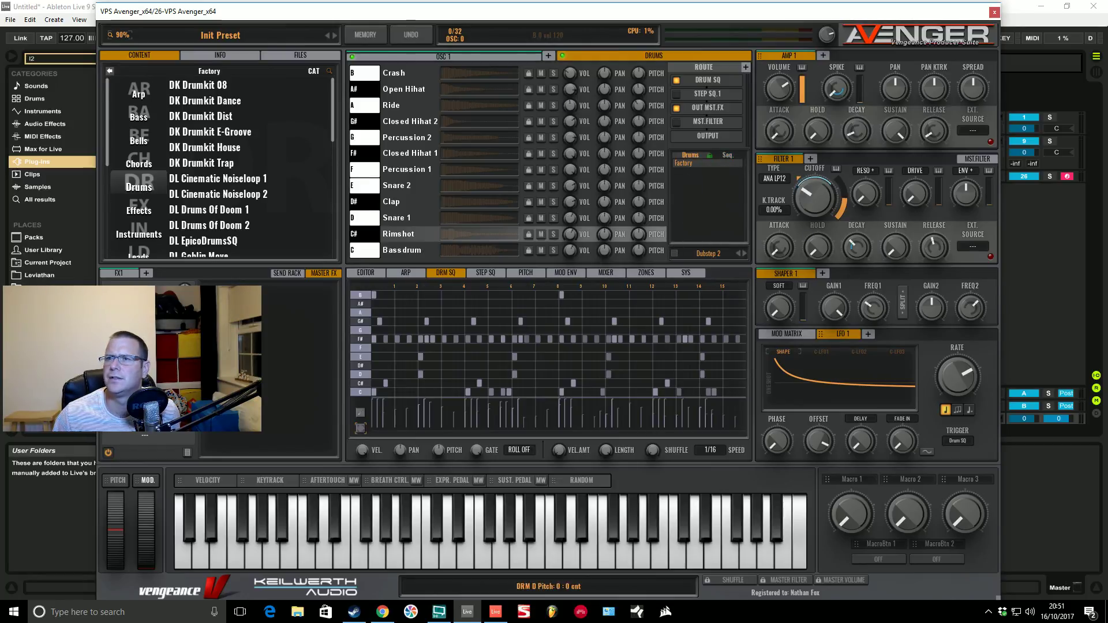
# Step: Erase every hit of the loaded pattern from the drum sequencer grid
pyautogui.rightClick(379, 321)
pyautogui.rightClick(426, 339)
pyautogui.rightClick(474, 321)
pyautogui.rightClick(549, 339)
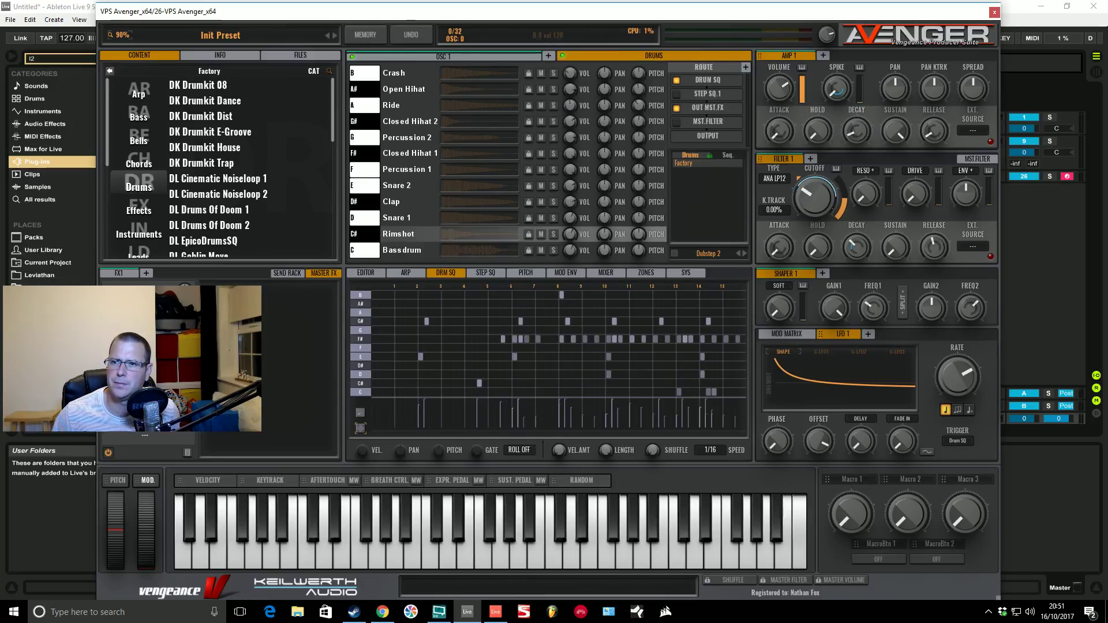
pyautogui.moveTo(526, 338); pyautogui.dragTo(726, 339)
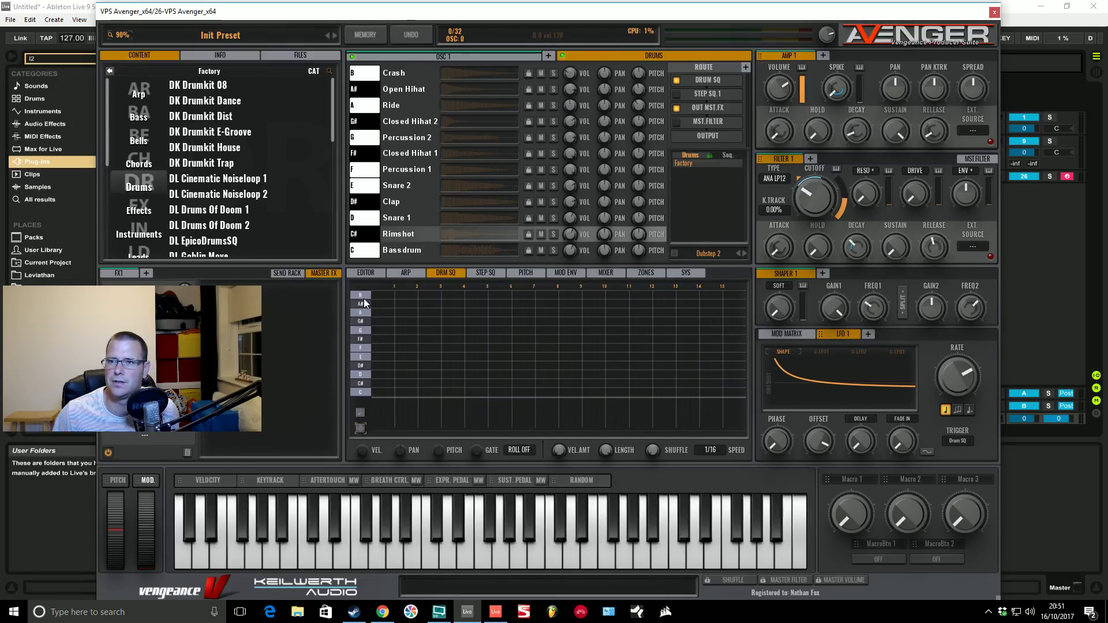
# Step: Try a drum sequencer speed of 1/8, return it to 1/16, and set the sequence length to 4
pyautogui.click(713, 451)
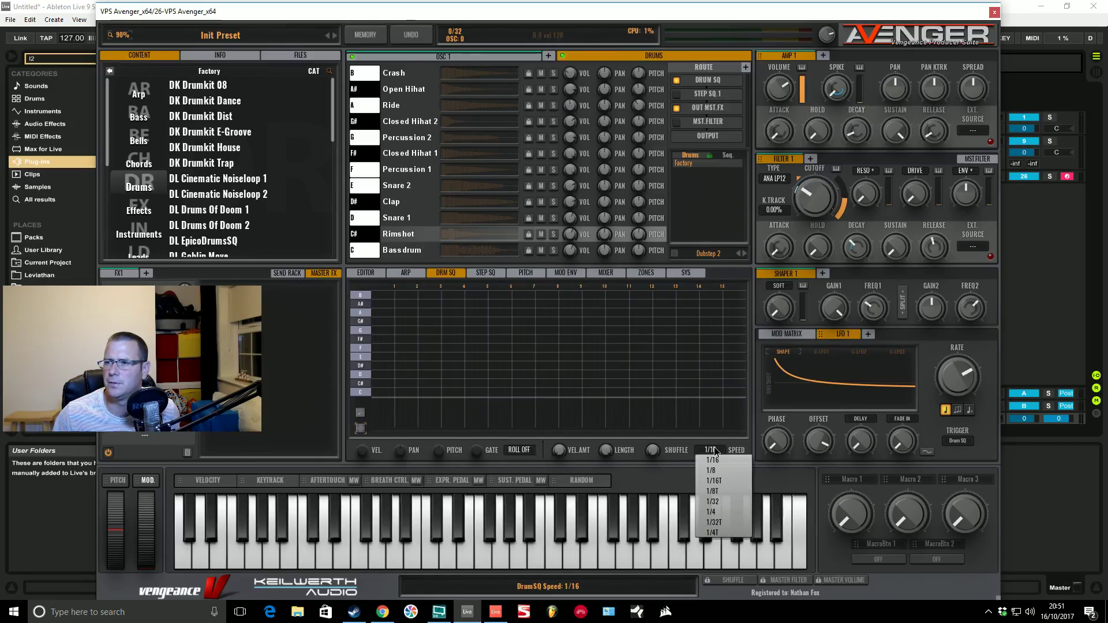
pyautogui.click(715, 470)
pyautogui.click(713, 450)
pyautogui.click(713, 464)
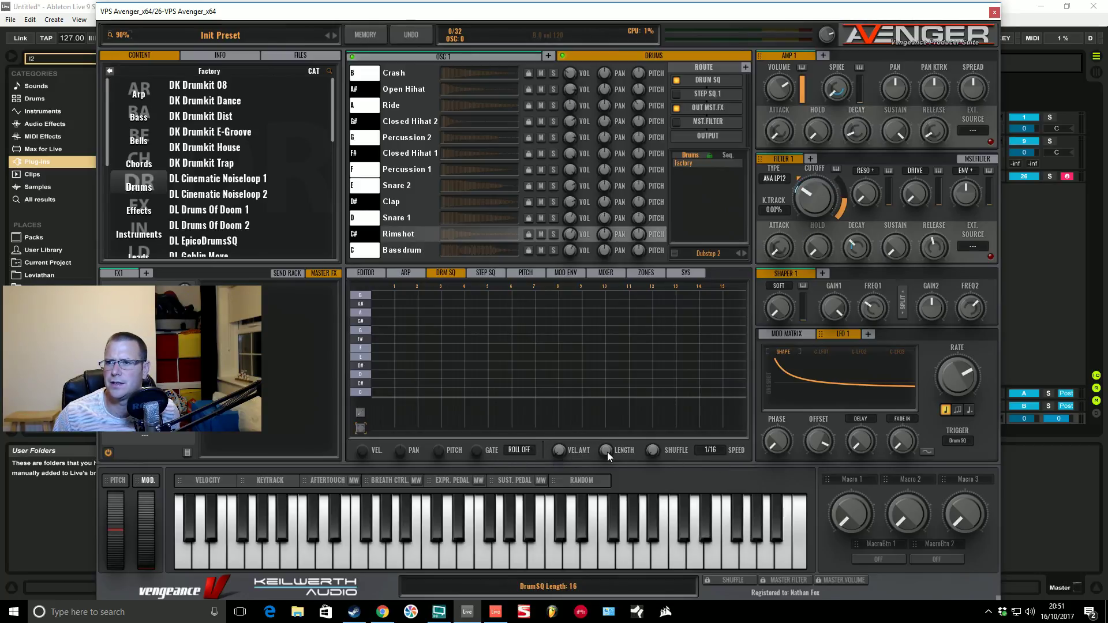
pyautogui.moveTo(607, 448); pyautogui.dragTo(617, 532)
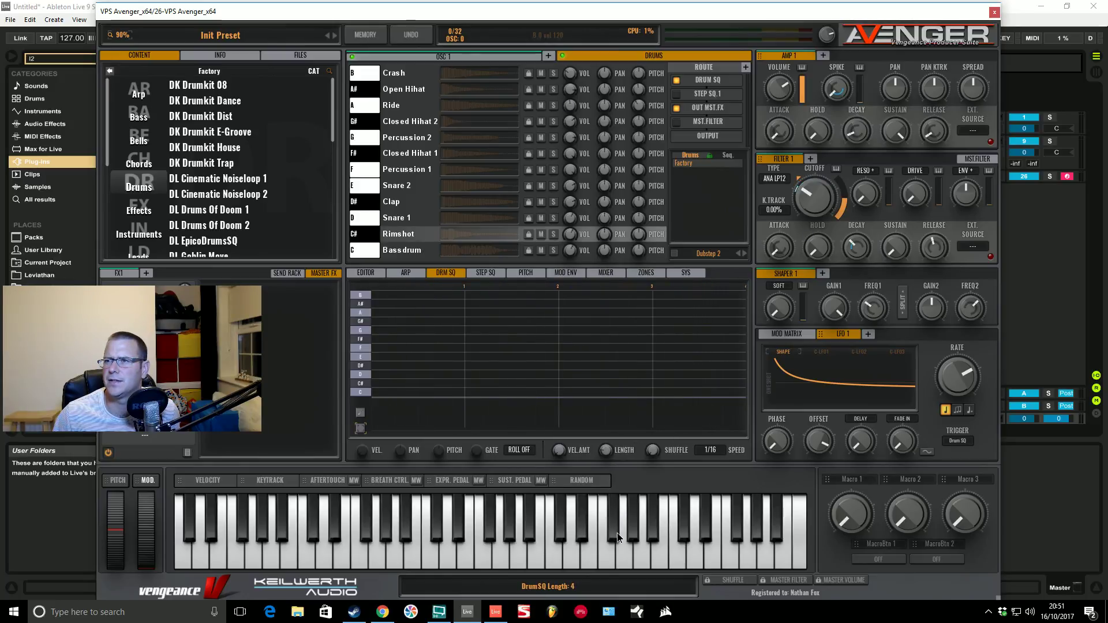
# Step: Place Percussion 2 (G) hits on steps 1, 2, 3 and 5 of the drum grid and play the pattern
pyautogui.click(382, 330)
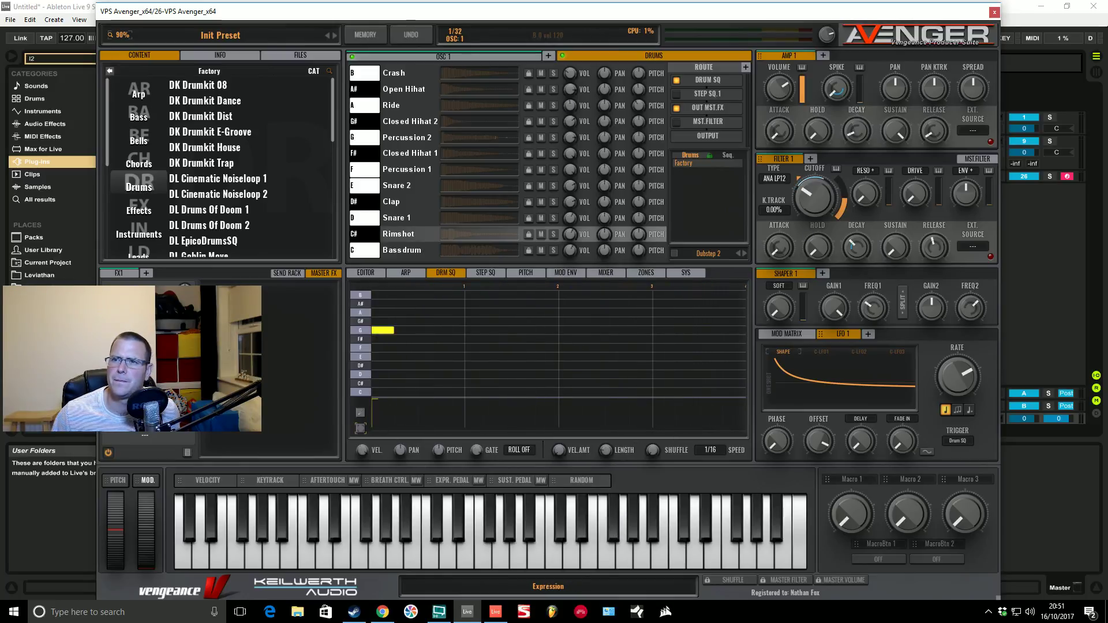
pyautogui.click(428, 330)
pyautogui.click(406, 330)
pyautogui.press('space')
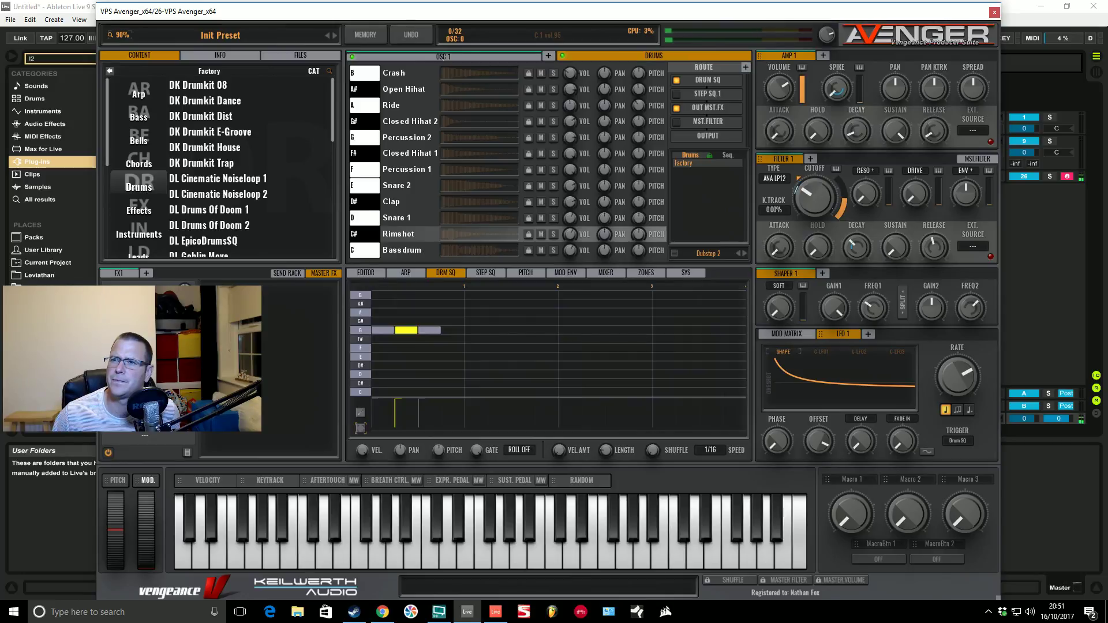
pyautogui.click(476, 330)
pyautogui.press('space')
# Step: Add Percussion 2 (G) hits on steps 6, 7, 9, 11, 12, 13, 15 and 16
pyautogui.click(499, 330)
pyautogui.click(523, 330)
pyautogui.click(571, 330)
pyautogui.click(617, 331)
pyautogui.click(641, 330)
pyautogui.click(664, 330)
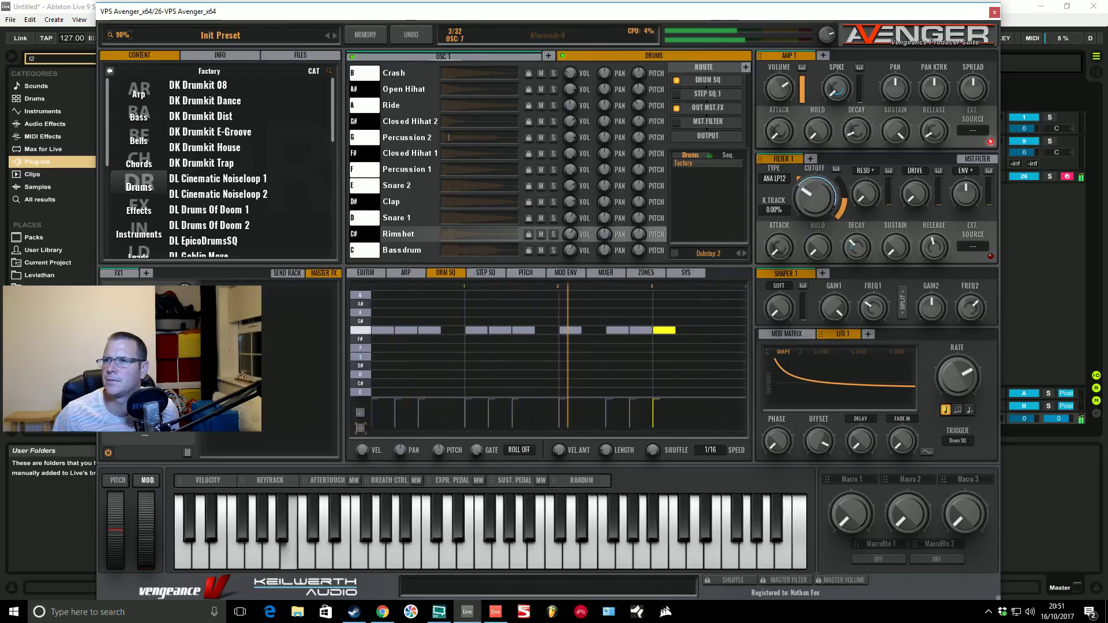
pyautogui.click(711, 330)
pyautogui.click(735, 330)
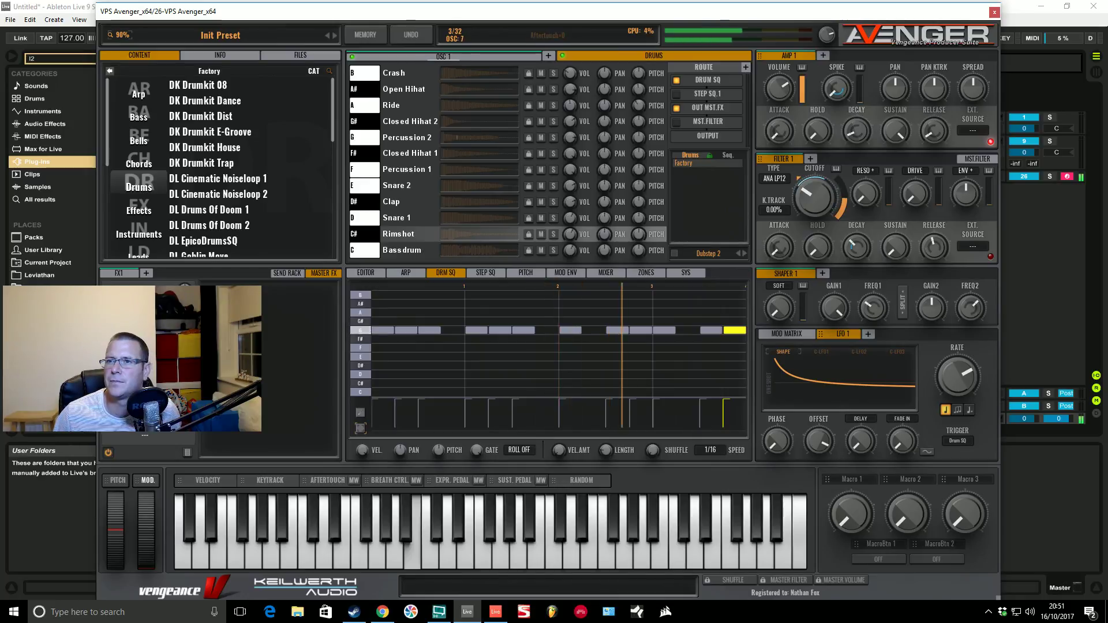
# Step: Move the third step's hit to Closed Hihat 2 (G#) and the seventh step's hit to Percussion 1 (F)
pyautogui.click(429, 322)
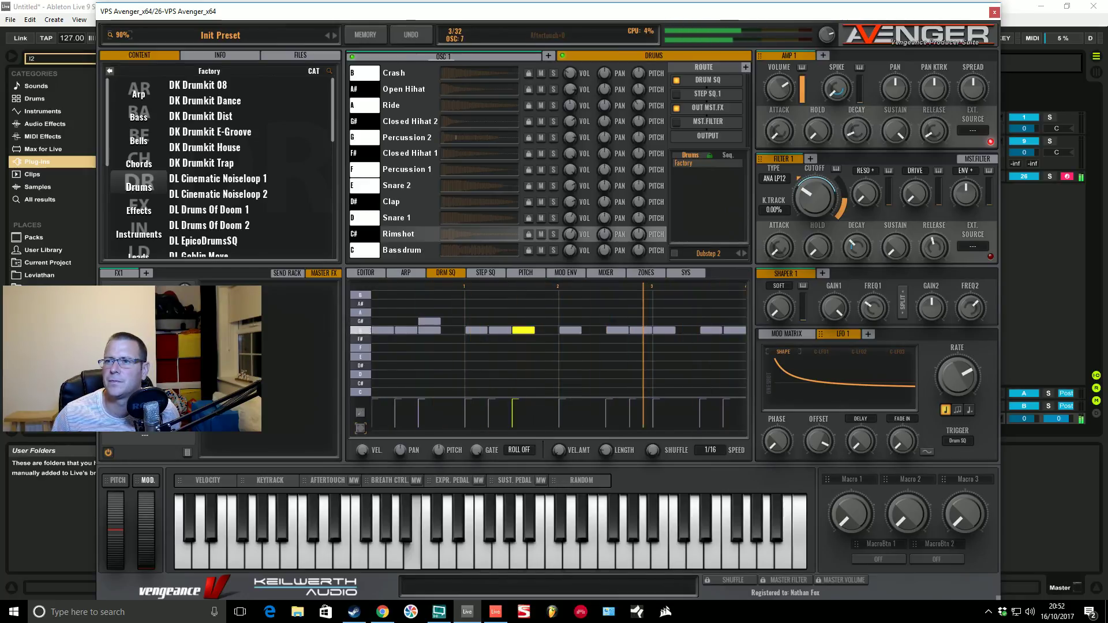
pyautogui.click(523, 348)
pyautogui.click(523, 339)
pyautogui.click(523, 339)
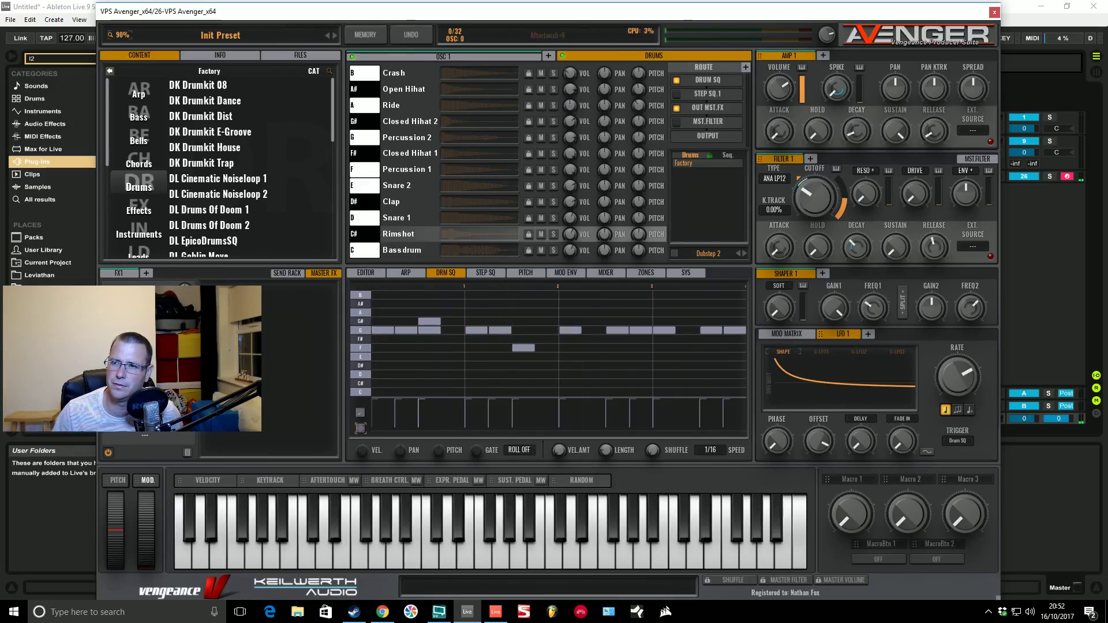
# Step: Replace the seventh step's Percussion 1 hit with a Rimshot (C#) and a Crash (B)
pyautogui.click(523, 383)
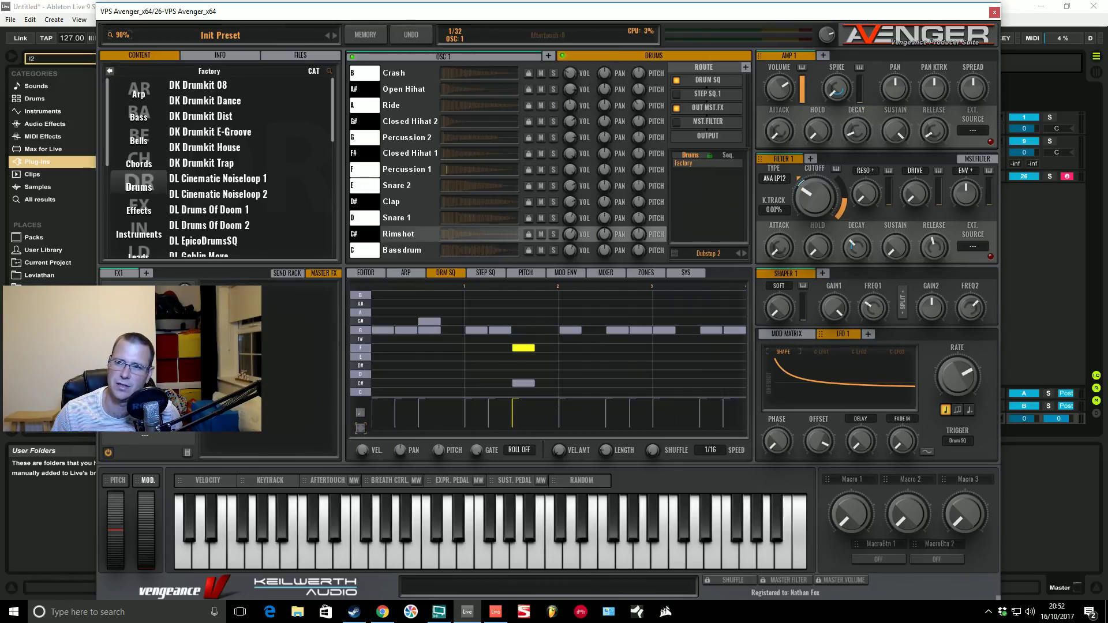
pyautogui.rightClick(524, 348)
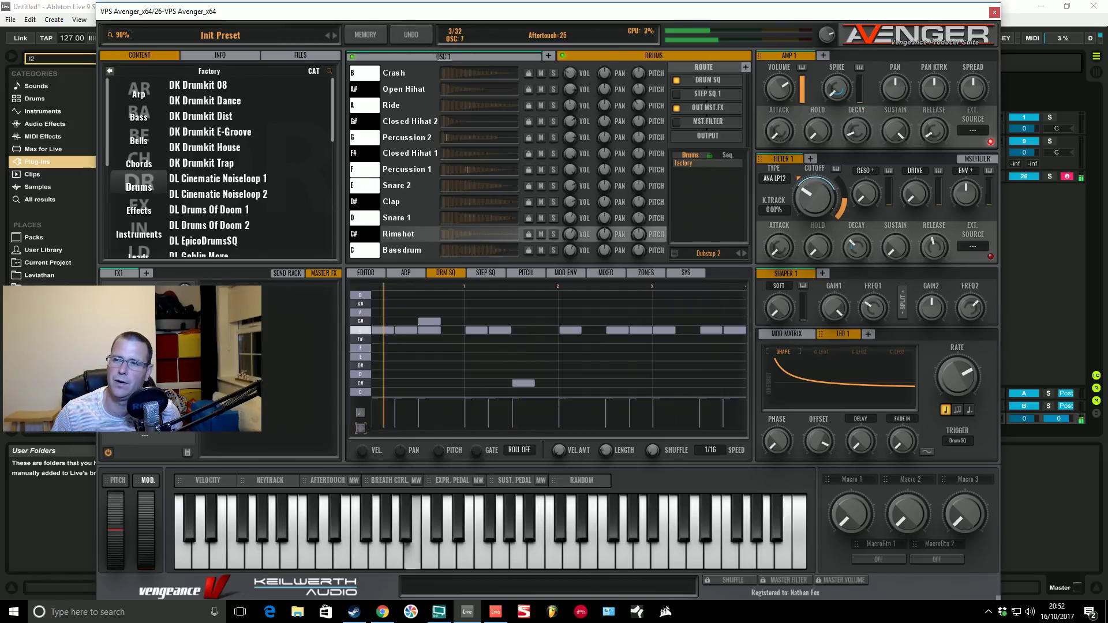
pyautogui.click(524, 295)
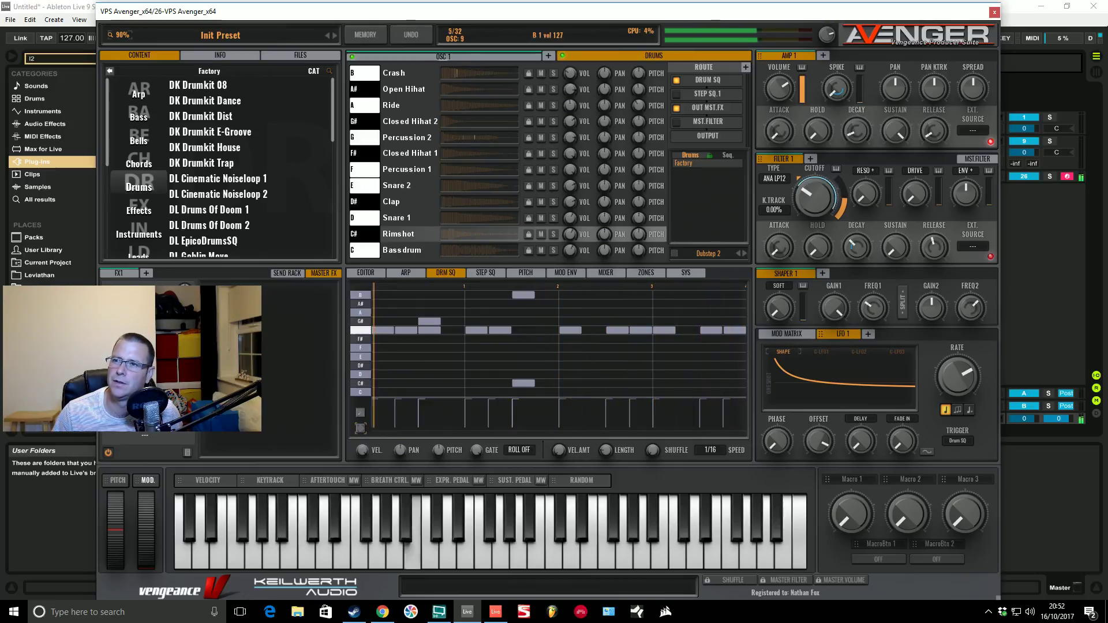
# Step: Reduce the velocity amounts of AMP 1's volume and Filter 1's cutoff to zero and stop playback
pyautogui.moveTo(802, 85); pyautogui.dragTo(801, 106)
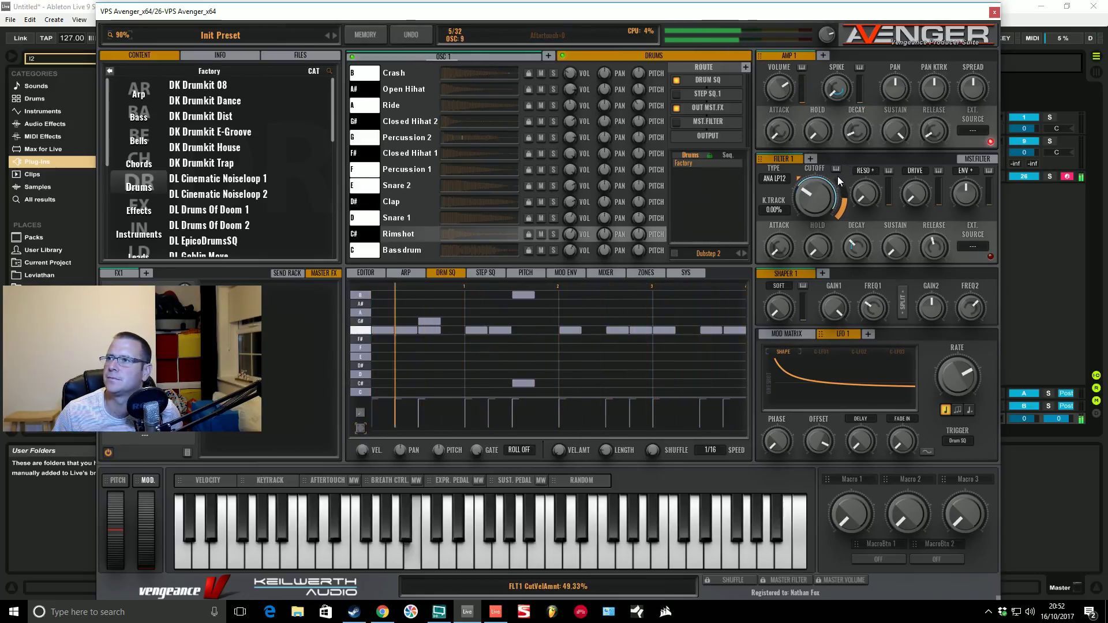
pyautogui.moveTo(837, 180); pyautogui.dragTo(841, 216)
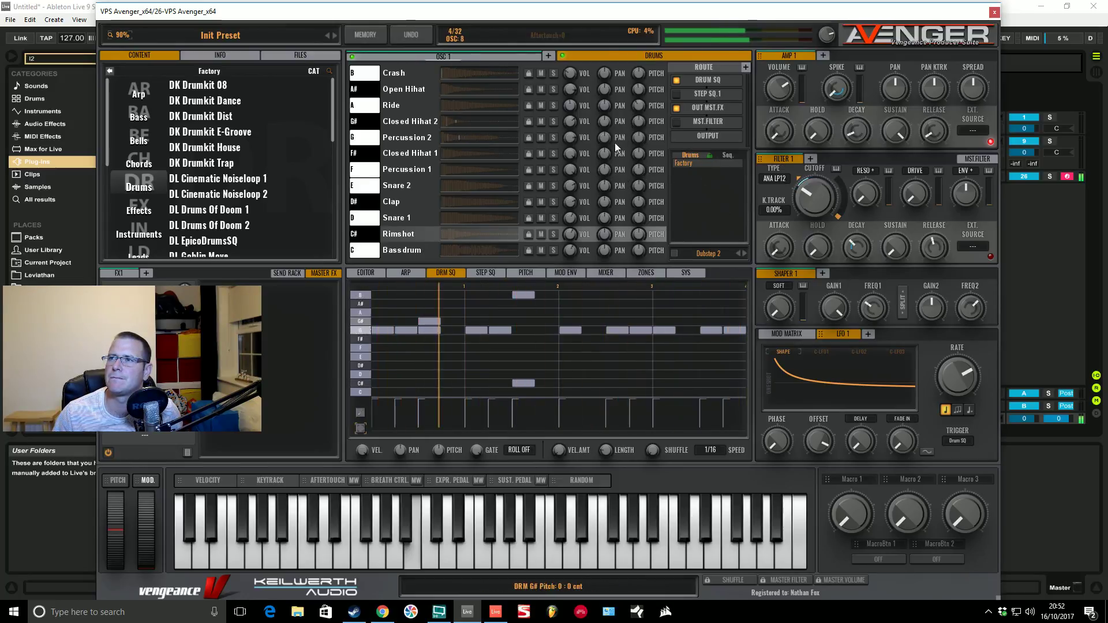
pyautogui.press('space')
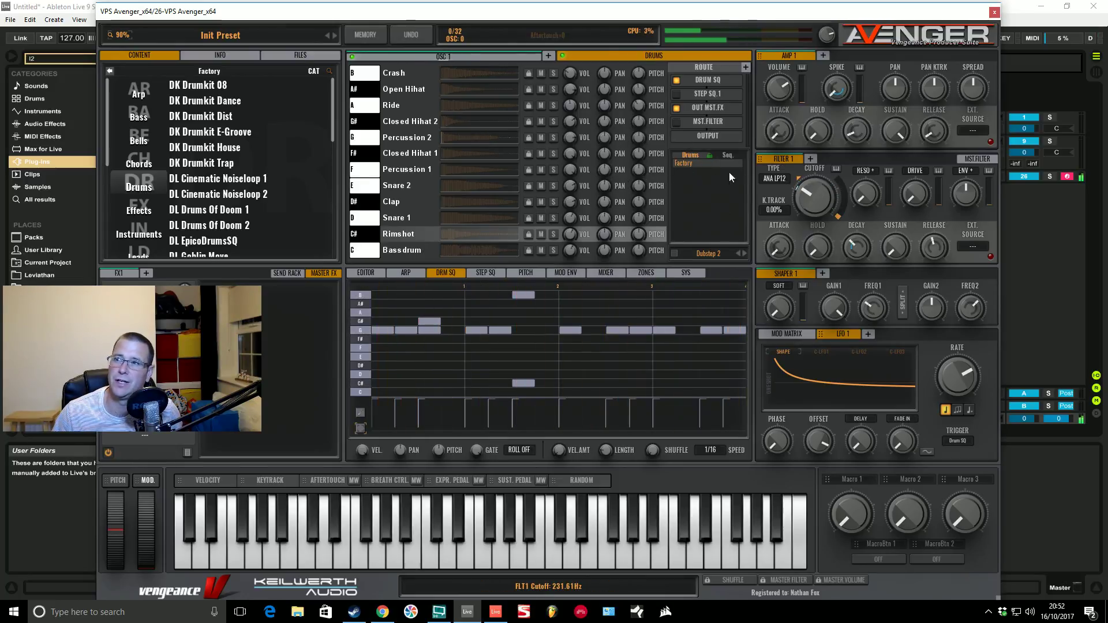
# Step: Browse the Factory drum sequences down to the Dubstep entries and lower the mixer's drums volume to about 83%
pyautogui.click(686, 165)
pyautogui.scroll(-2, 719, 189)
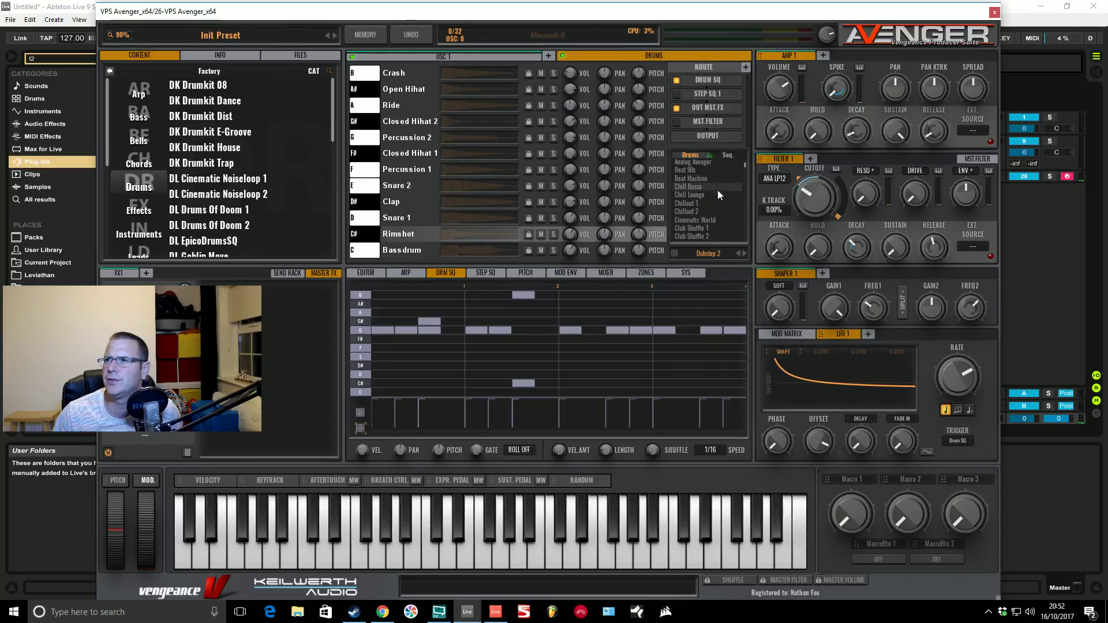
pyautogui.scroll(-10, 717, 193)
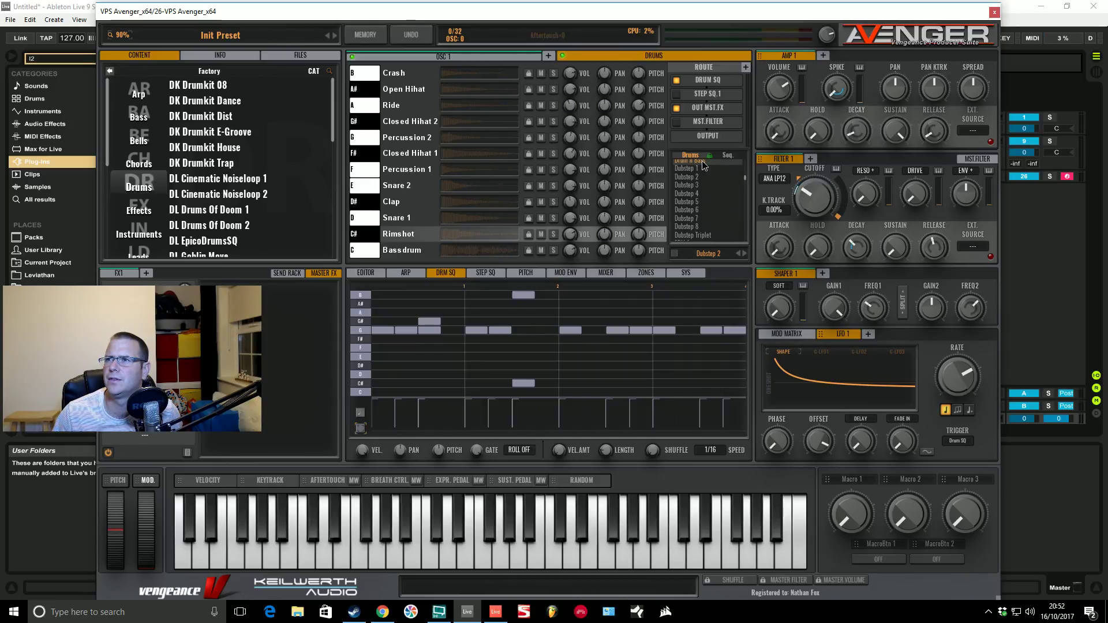
pyautogui.scroll(2, 640, 346)
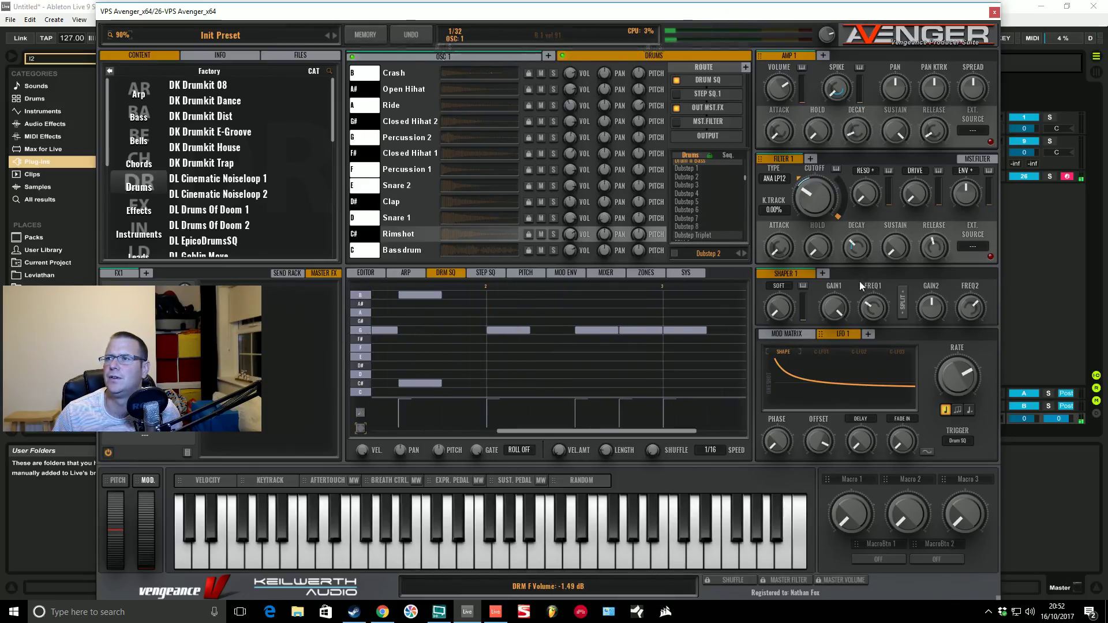
pyautogui.click(618, 274)
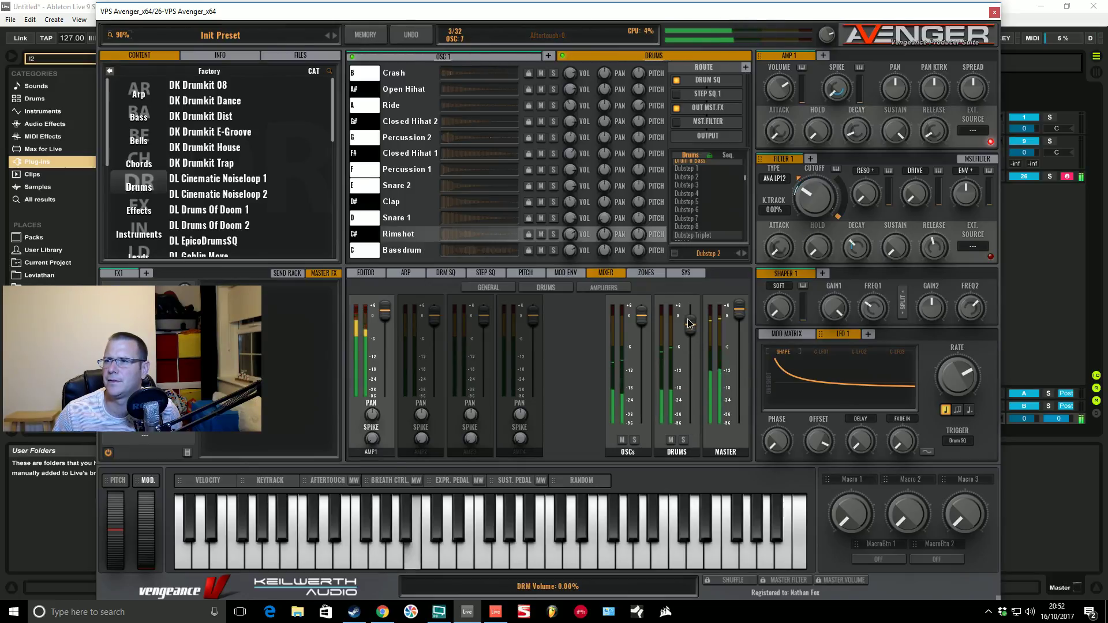
pyautogui.click(687, 321)
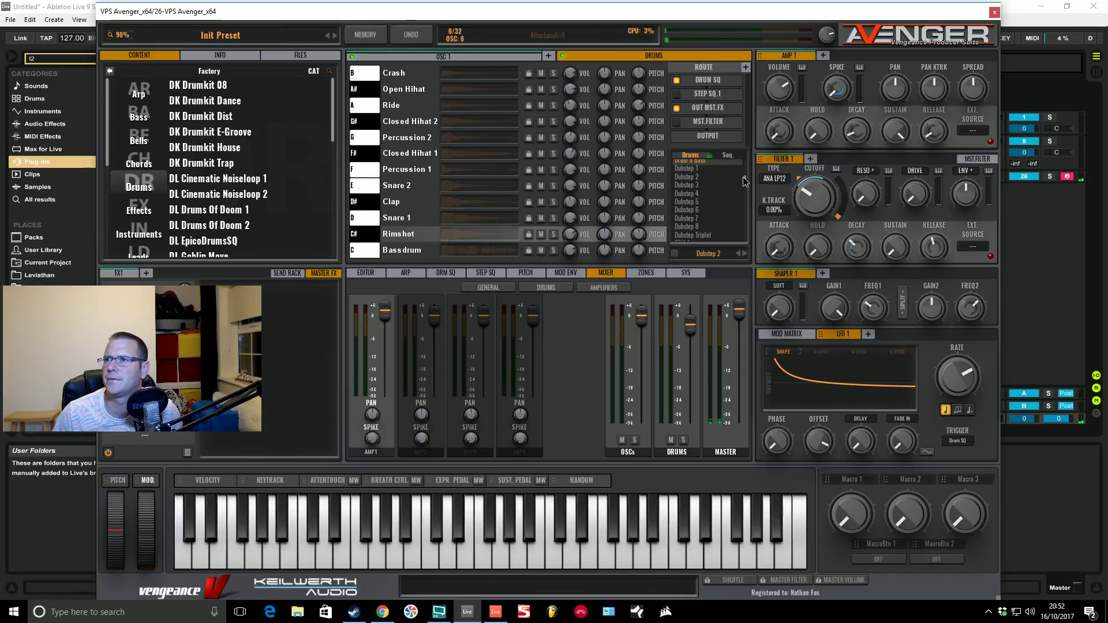
# Step: Load the Factory sequence Drum n Bass into the drum sequencer in place of the custom pattern
pyautogui.scroll(2, 732, 192)
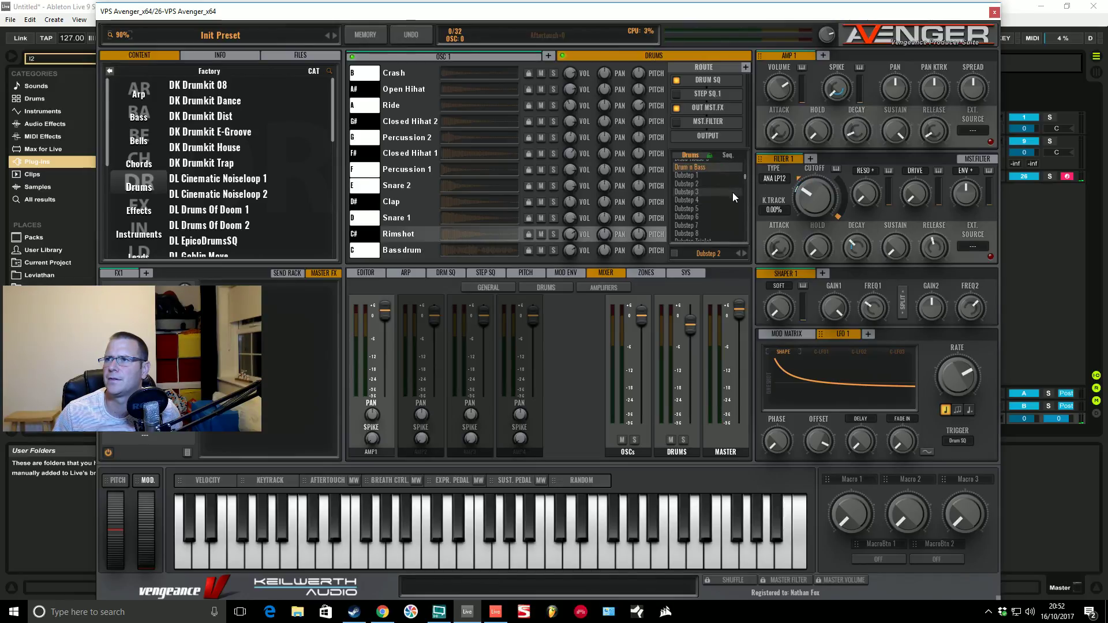
pyautogui.click(441, 272)
pyautogui.click(702, 178)
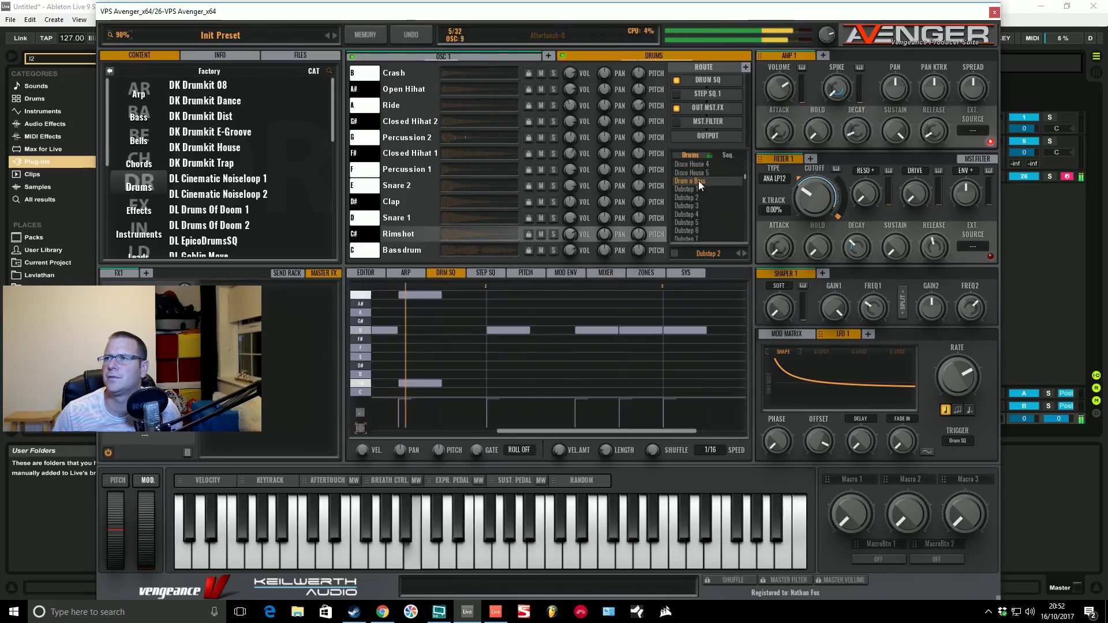
pyautogui.click(700, 181)
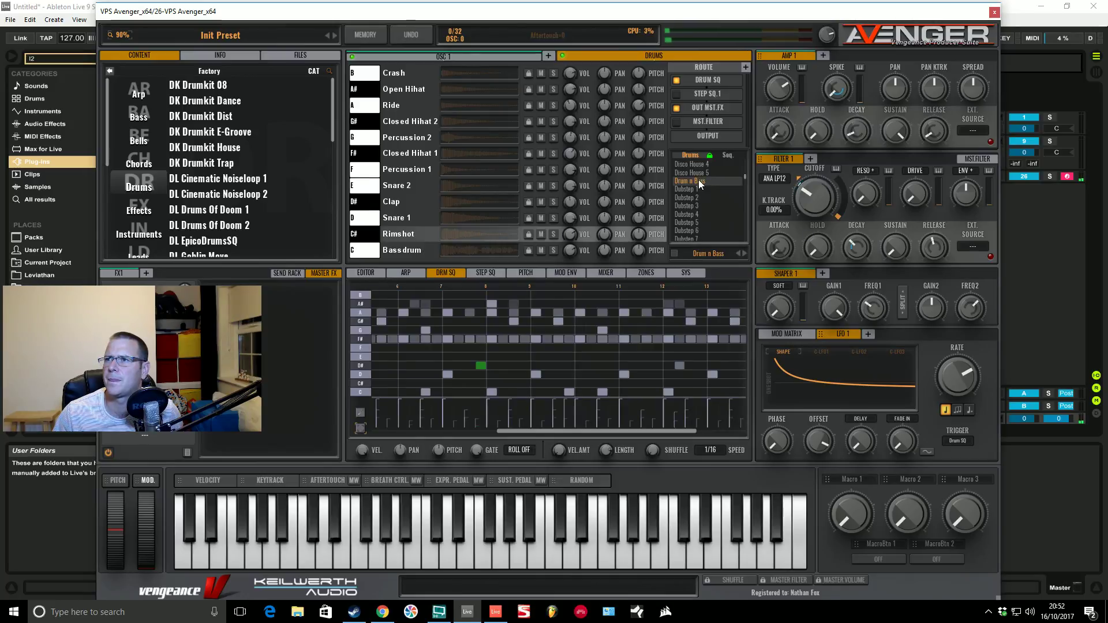
# Step: Set the tempo in Ableton Live to 175 BPM and trim it down to 173 BPM
pyautogui.click(72, 38)
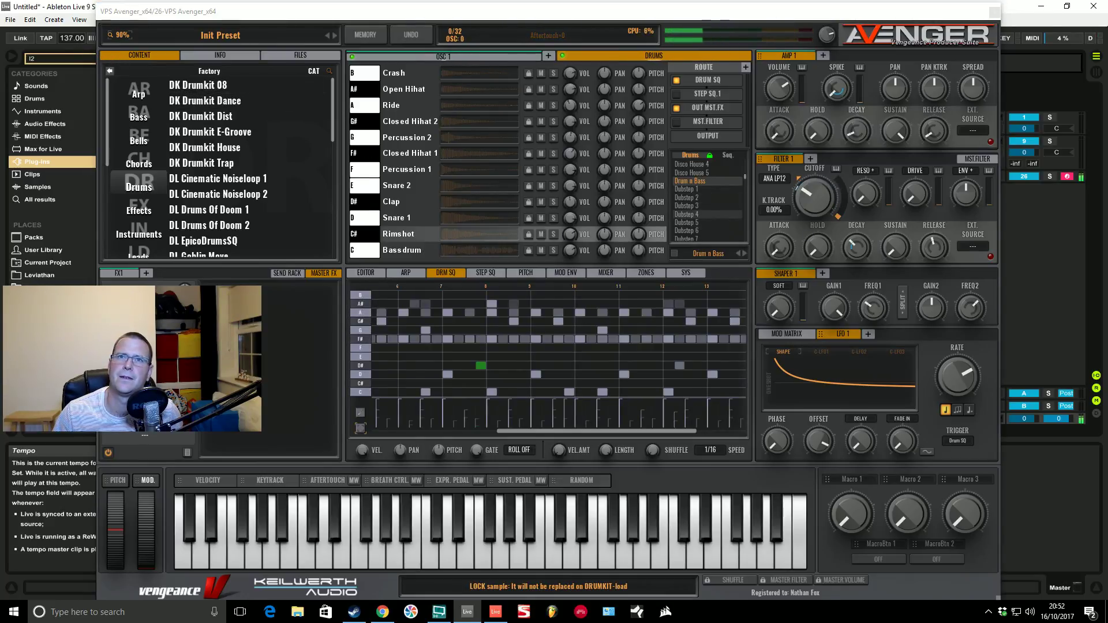
pyautogui.write('175')
pyautogui.press('Return')
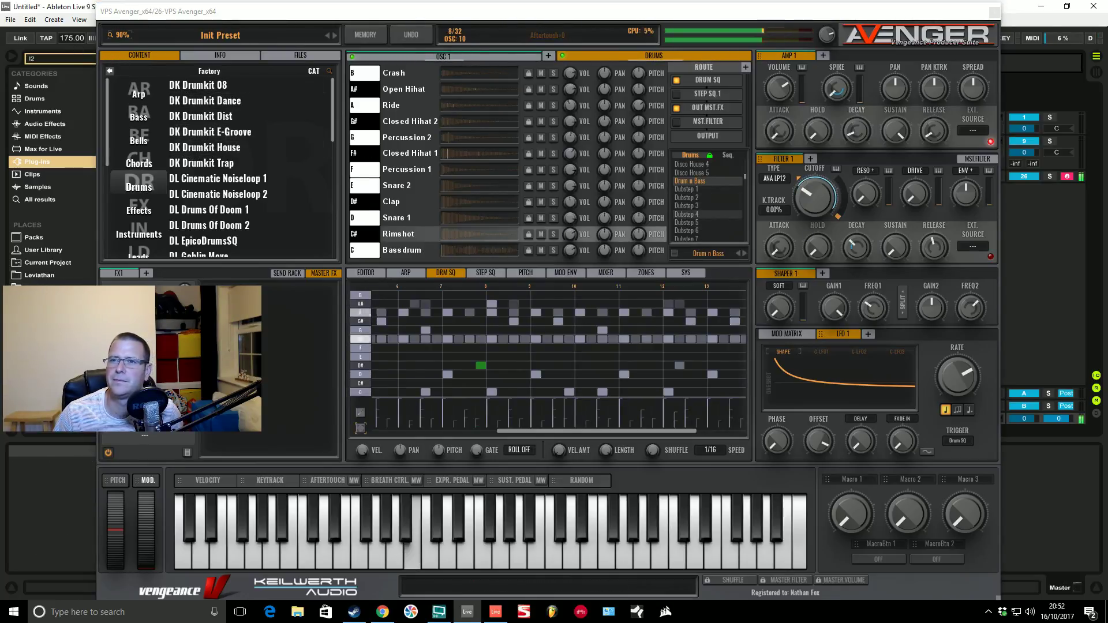
pyautogui.moveTo(72, 38); pyautogui.dragTo(72, 44)
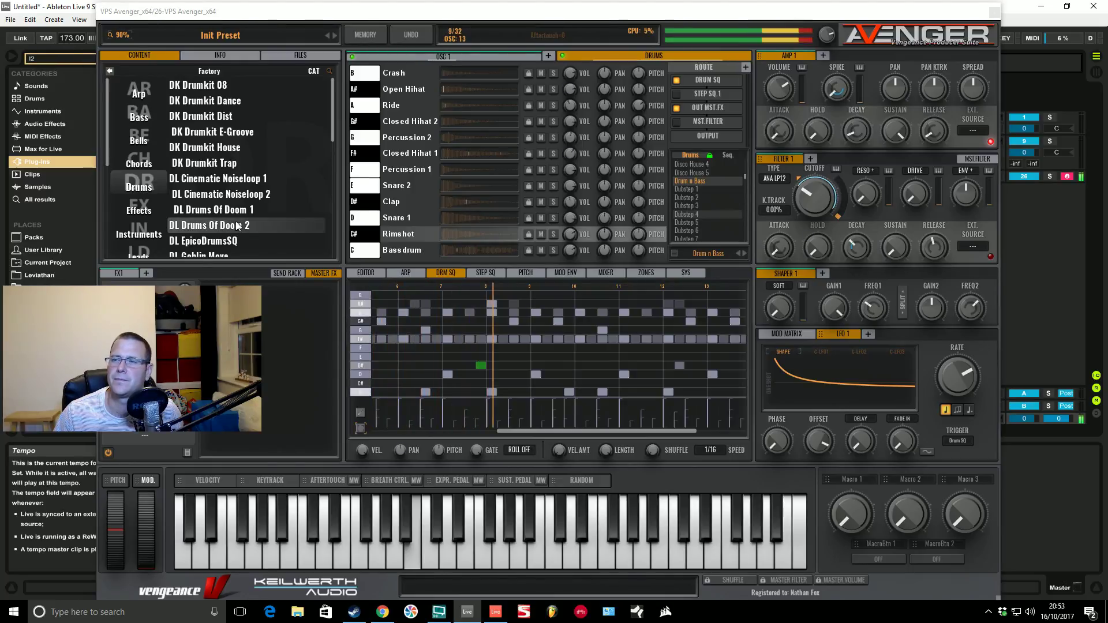
# Step: Adjust Filter 1's cutoff, lower LFO 1's offset and audition them against the Drum n Bass pattern
pyautogui.moveTo(815, 195); pyautogui.dragTo(815, 208)
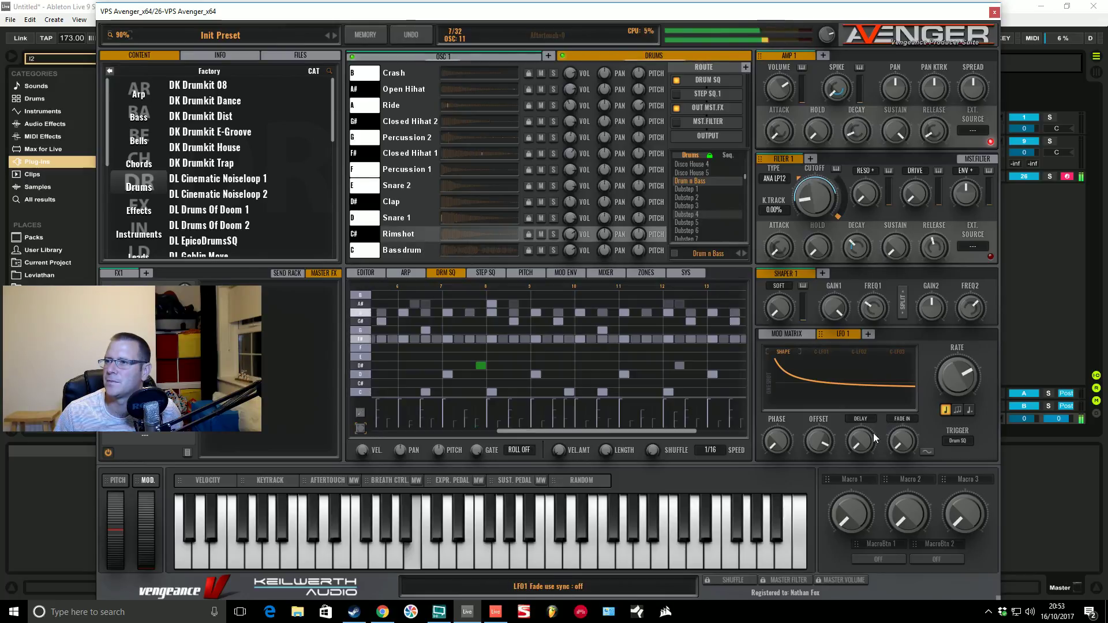
pyautogui.moveTo(819, 441); pyautogui.dragTo(823, 477)
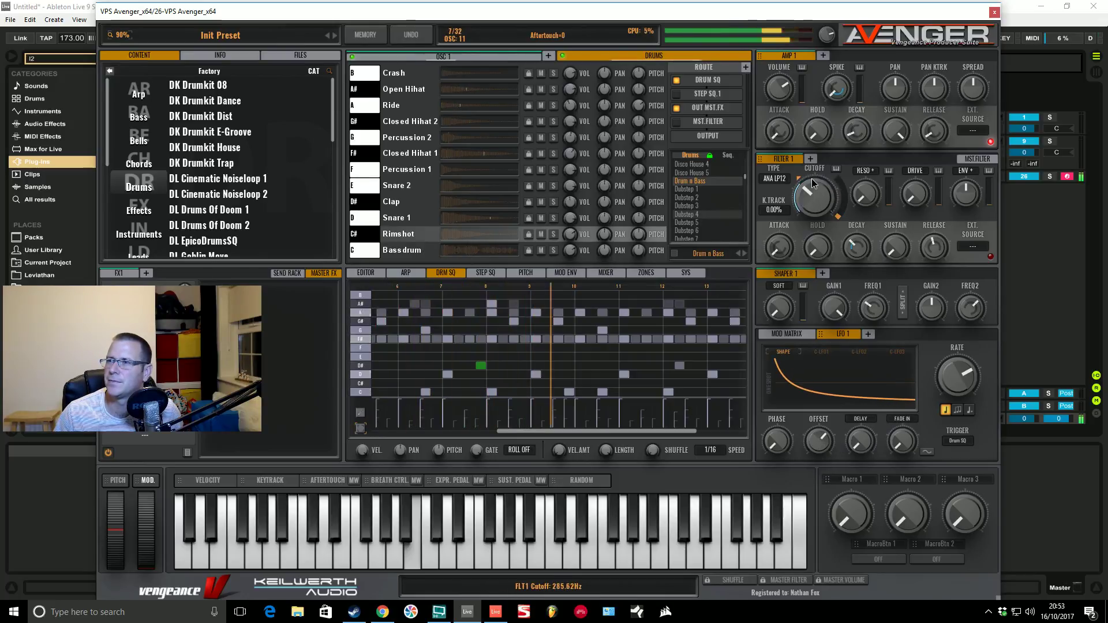
pyautogui.press('space')
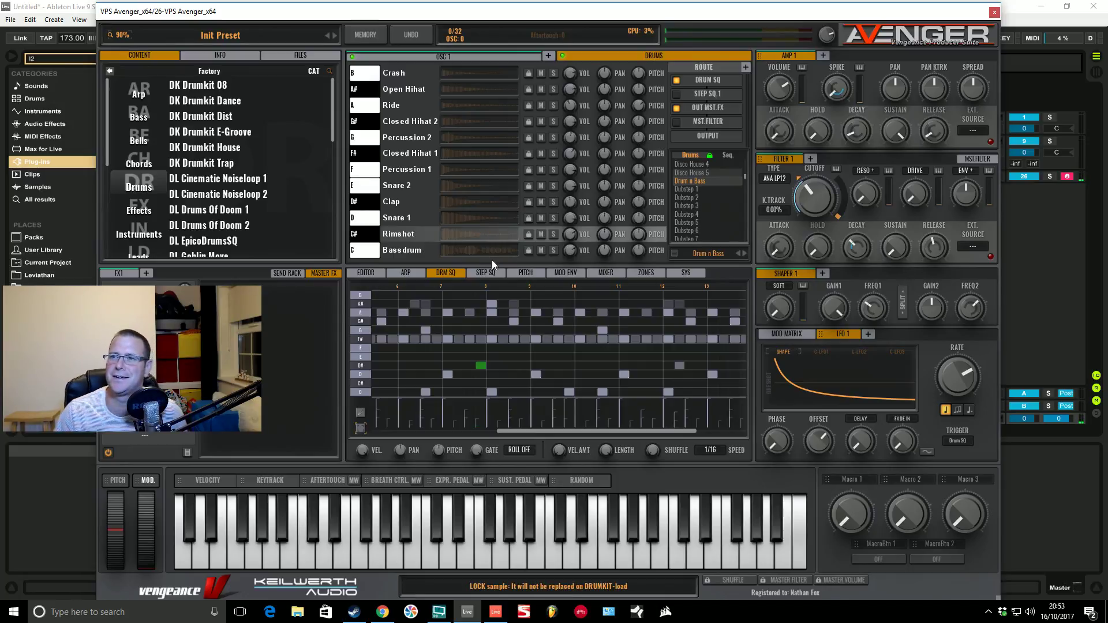
pyautogui.press('space')
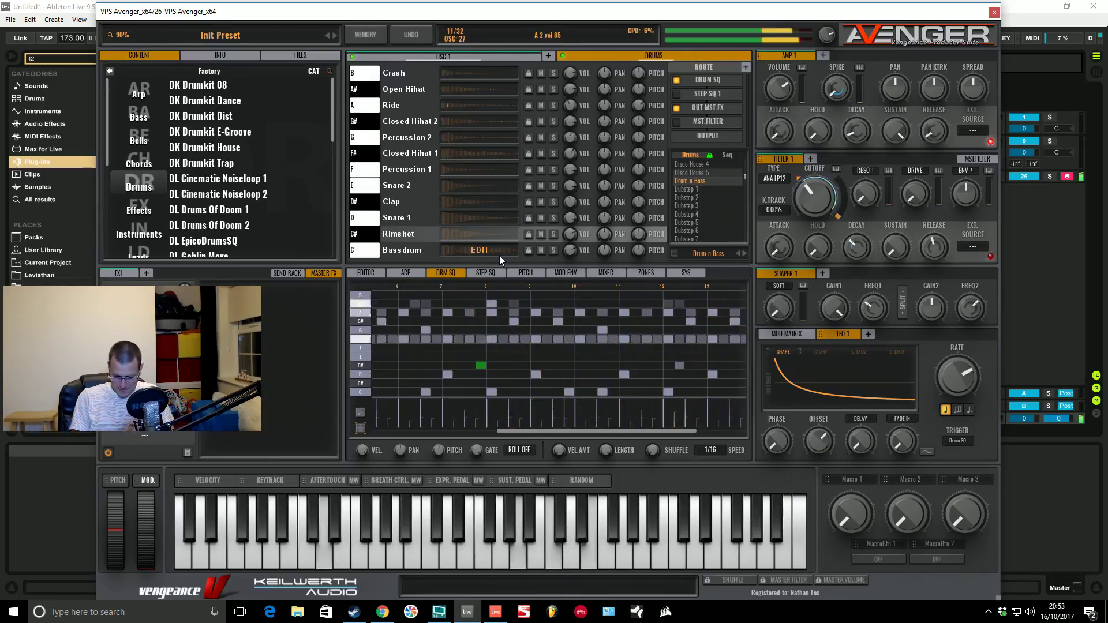
pyautogui.press('space')
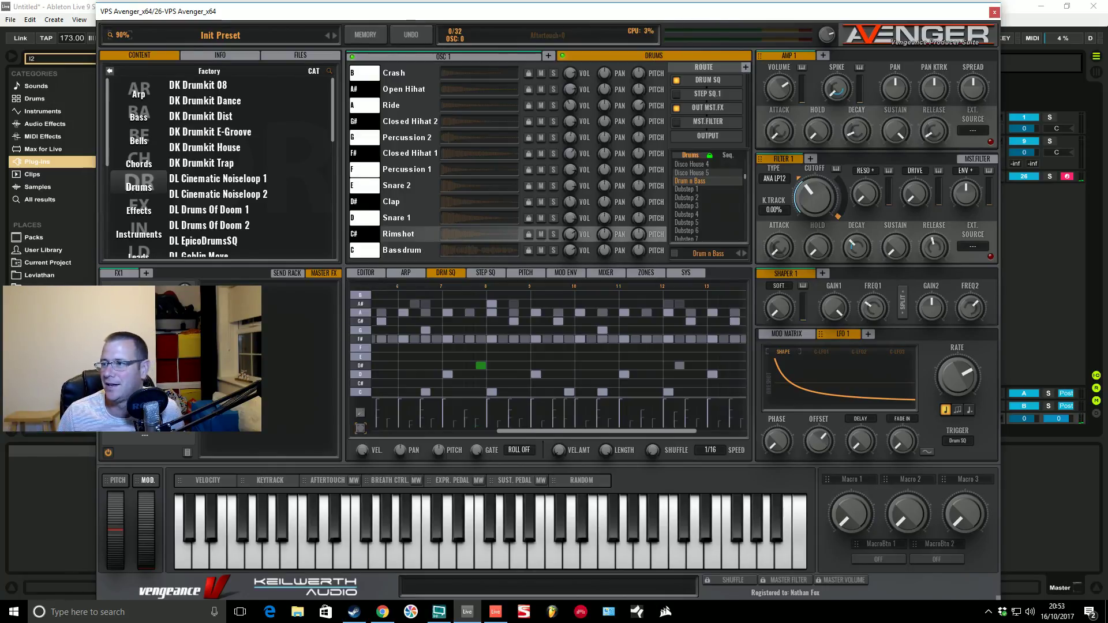
# Step: Set LFO 1's trigger to the Bassdrum from the Drums sources
pyautogui.click(958, 441)
pyautogui.moveTo(970, 506)
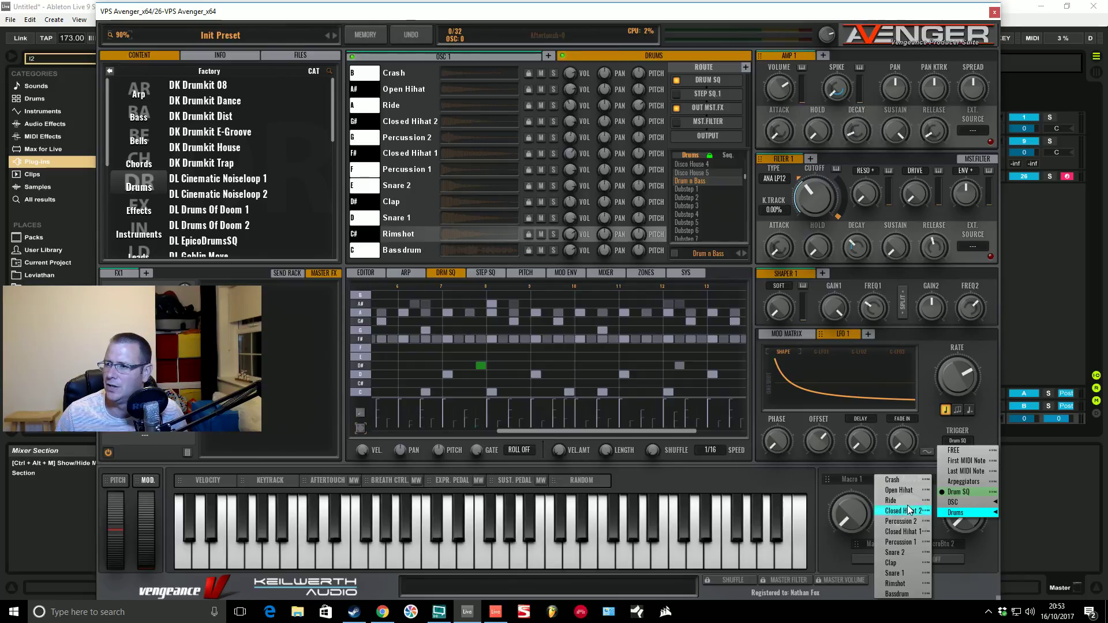
pyautogui.click(834, 468)
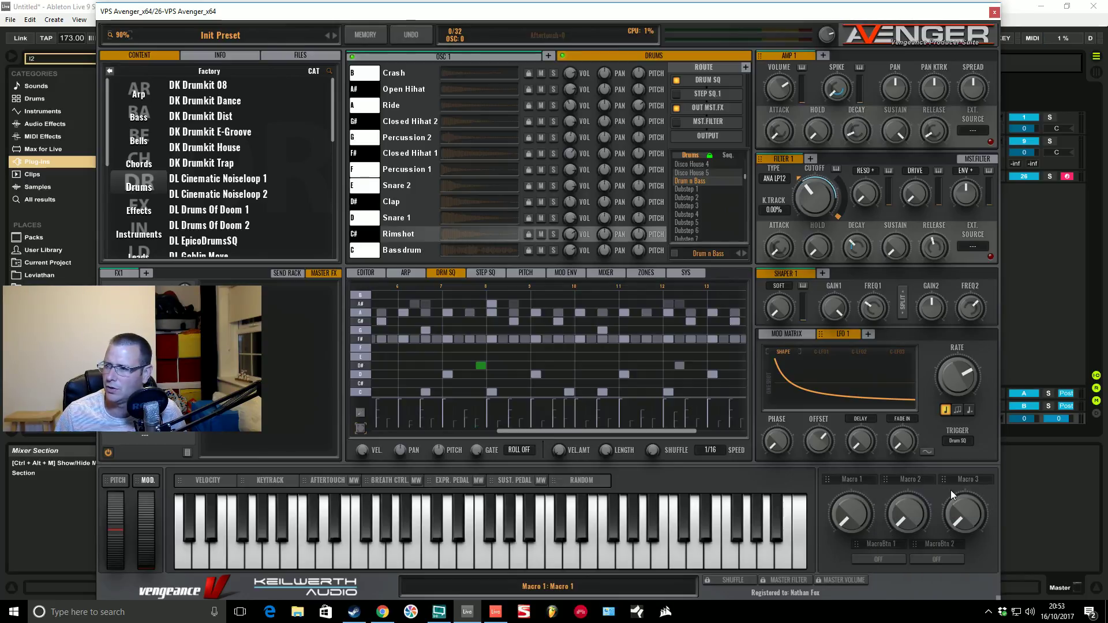
pyautogui.click(955, 441)
pyautogui.moveTo(959, 513)
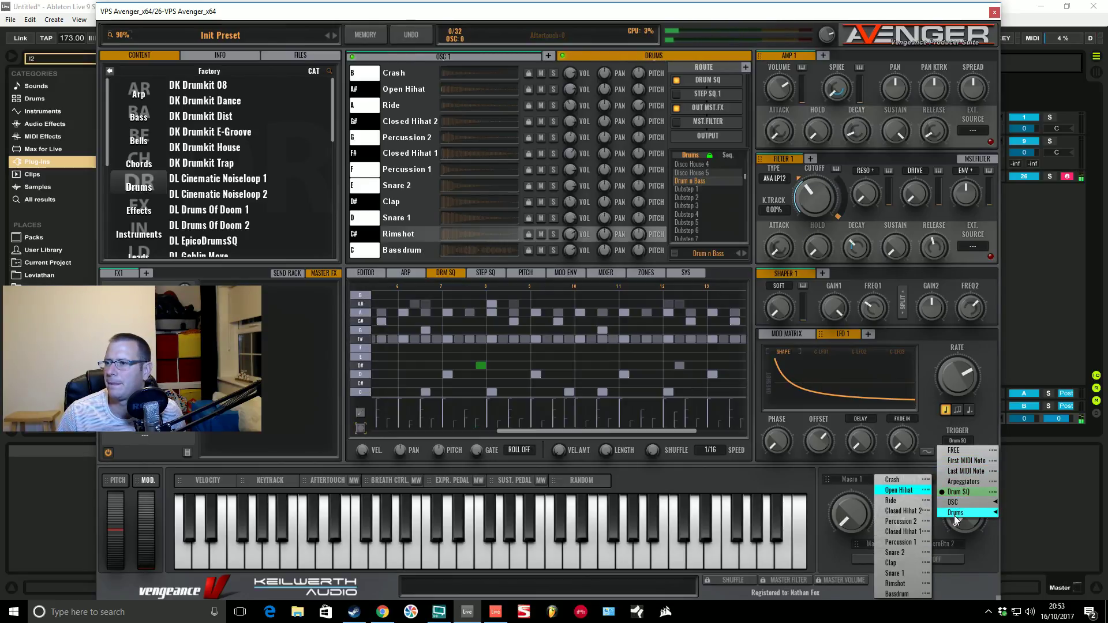
pyautogui.click(904, 593)
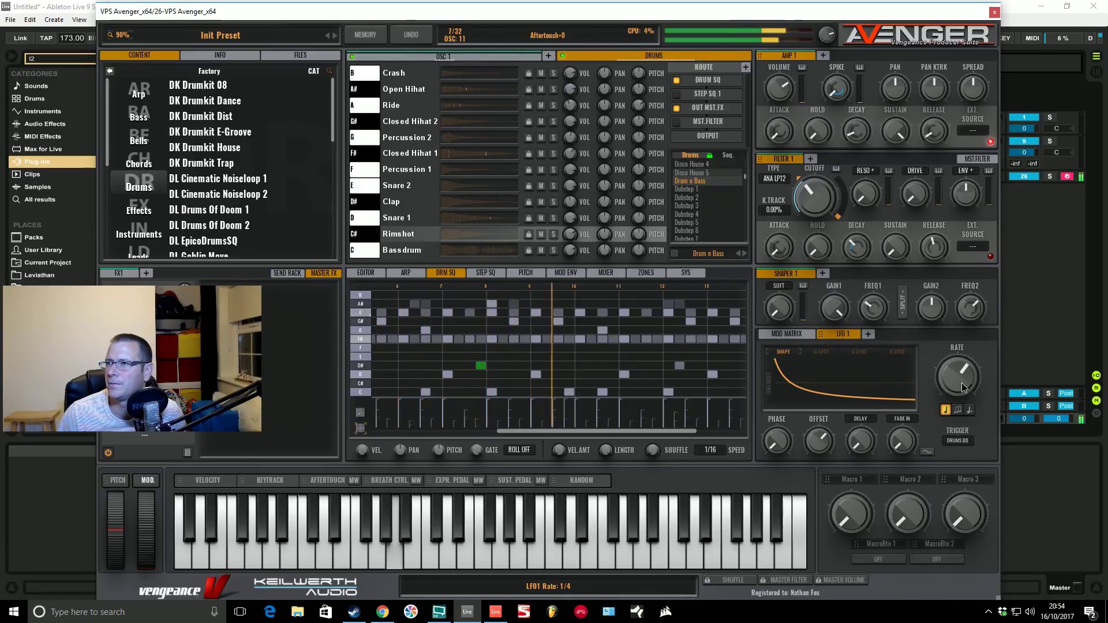
# Step: Raise LFO 1's offset and lower Filter 1's cutoff while the pattern plays
pyautogui.moveTo(820, 441); pyautogui.dragTo(831, 401)
pyautogui.moveTo(812, 182)
pyautogui.mouseDown()
pyautogui.moveTo(814, 205)
pyautogui.moveTo(815, 191)
pyautogui.mouseUp()
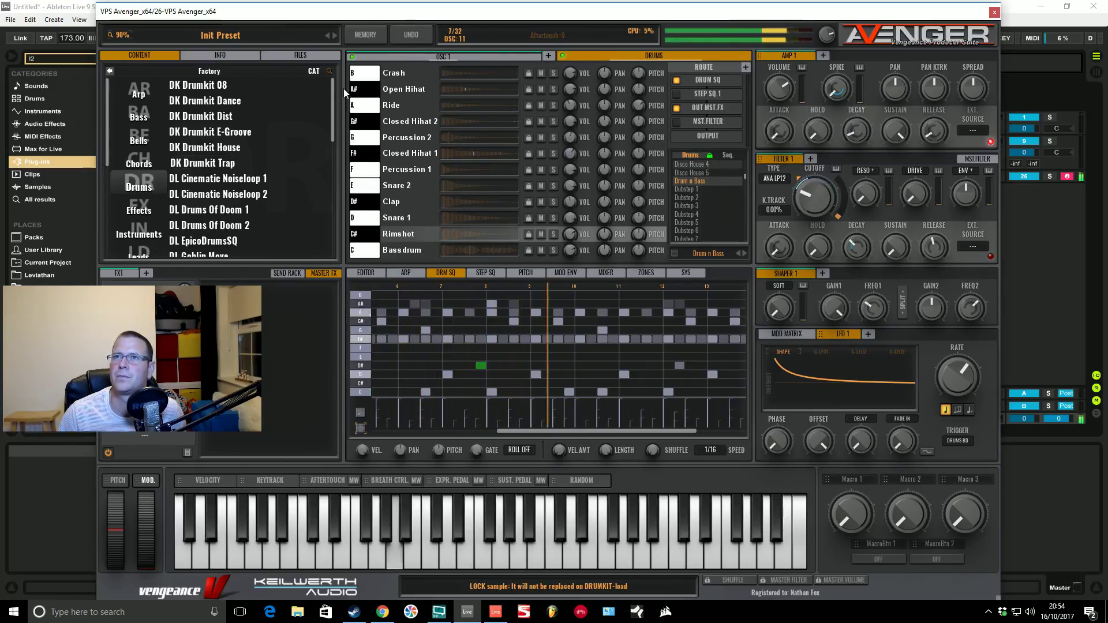
# Step: Lower the transpose of OSC 1, audition the result and stop playback
pyautogui.click(486, 55)
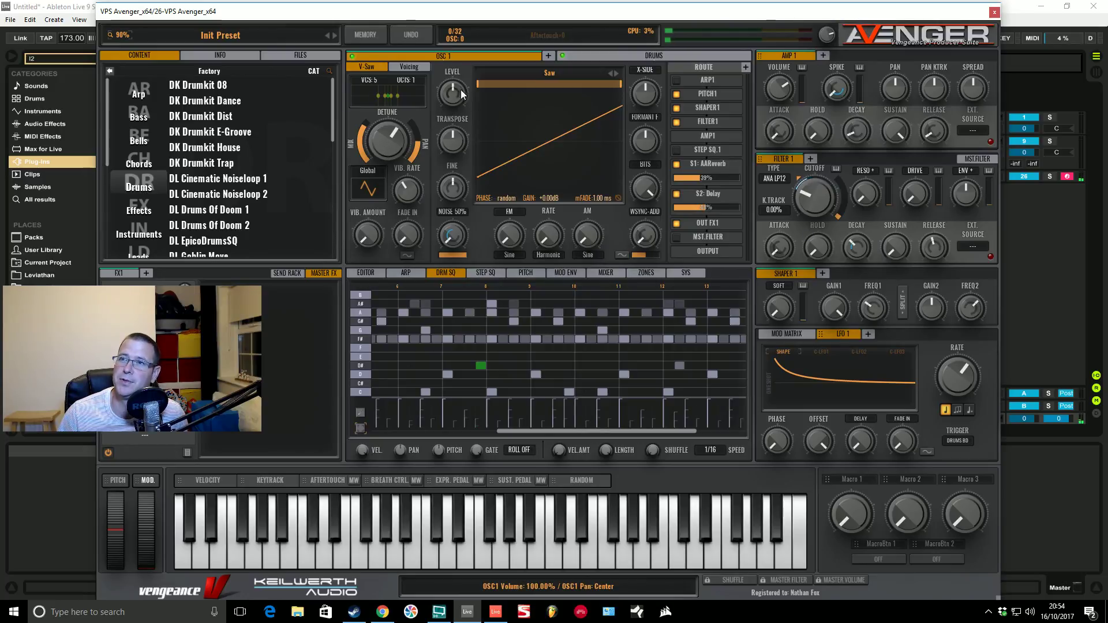
pyautogui.moveTo(454, 165); pyautogui.dragTo(456, 178)
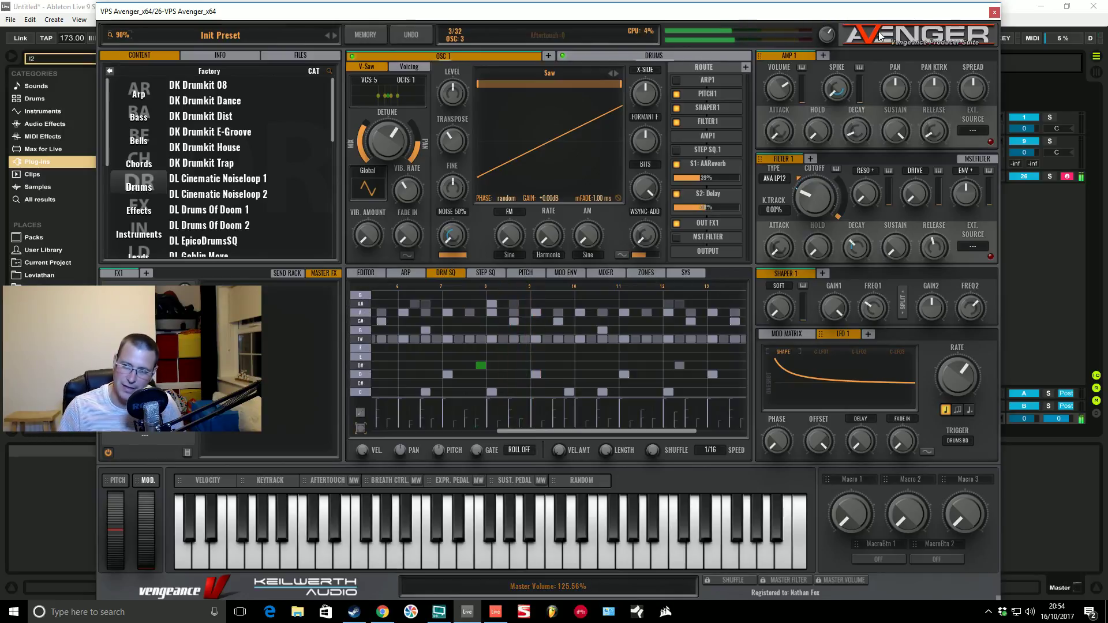
pyautogui.press('space')
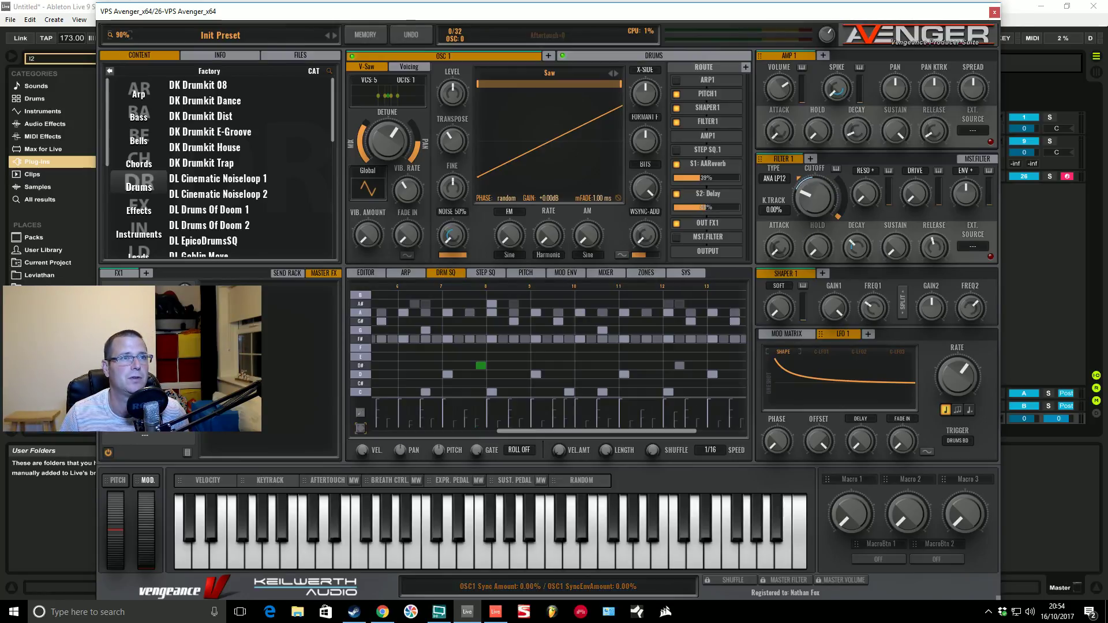
pyautogui.press('F10')
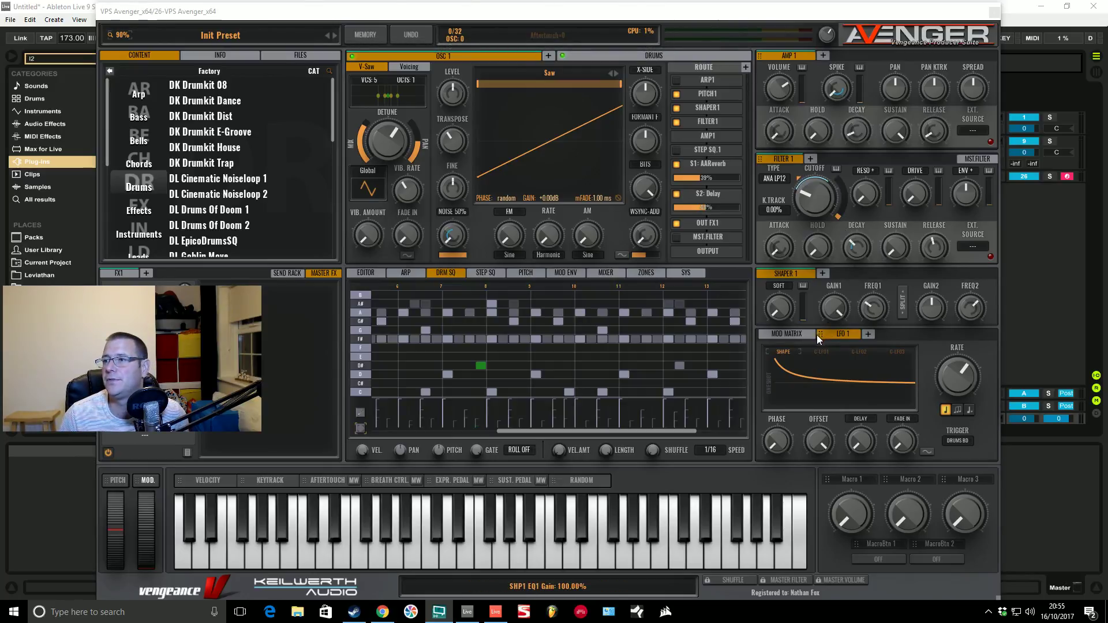
# Step: Replace OSC 1's Saw shape with the Acid 2 wavetable from the Wavetables Hard group
pyautogui.click(528, 71)
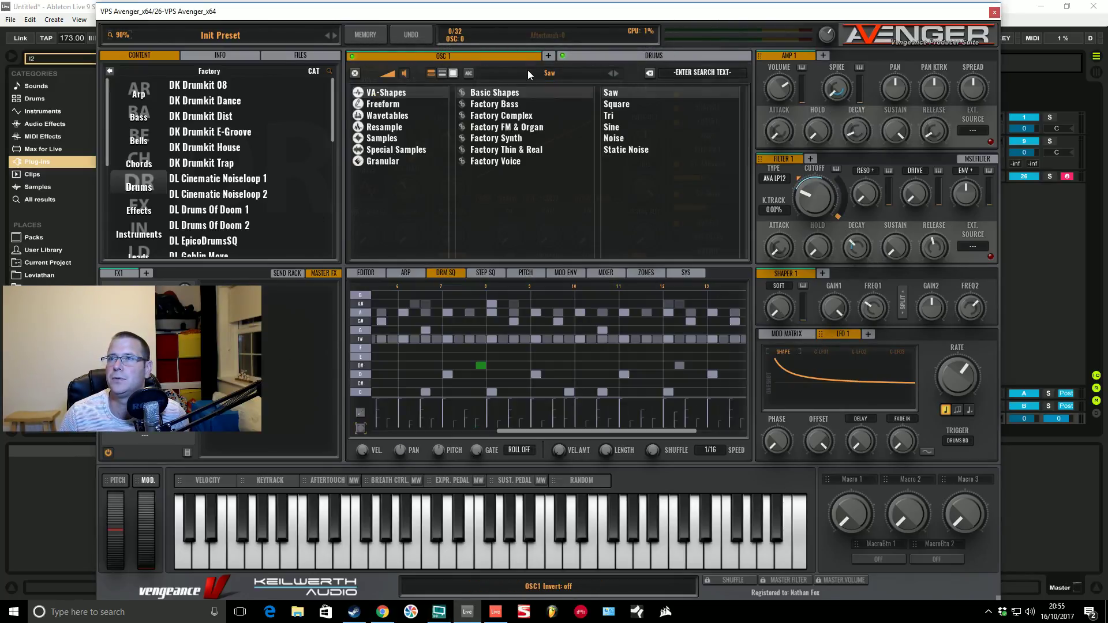
pyautogui.click(401, 105)
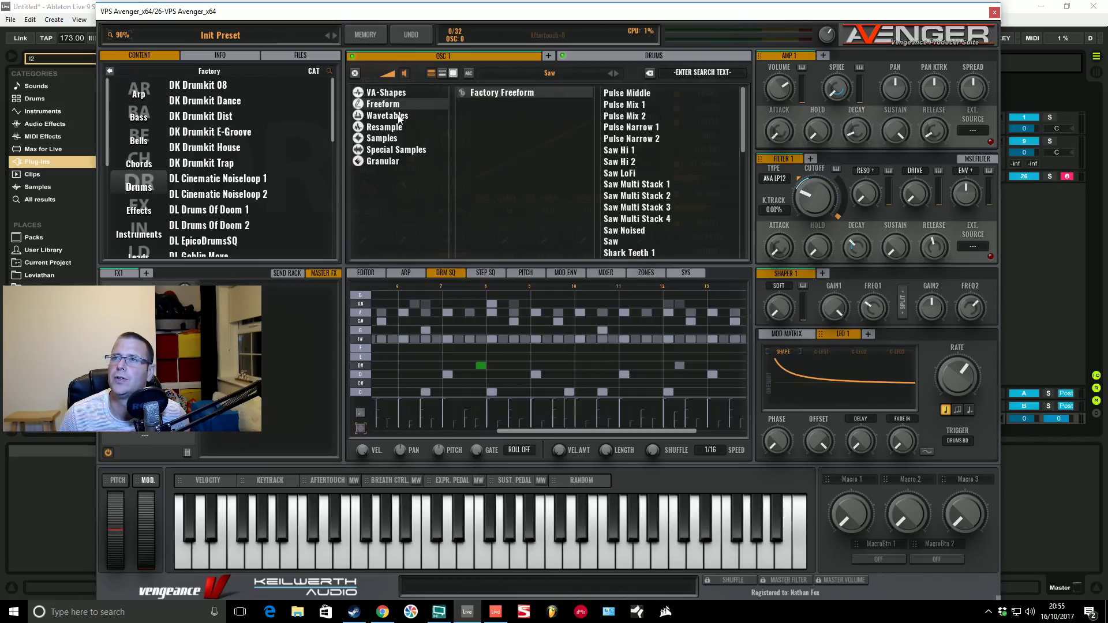
pyautogui.click(400, 116)
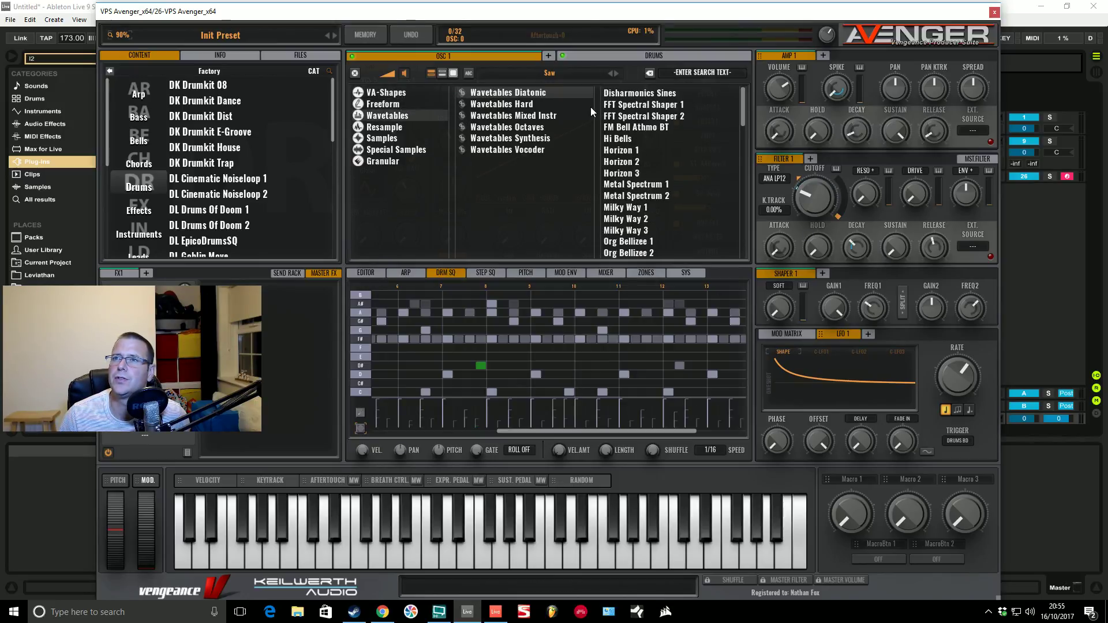
pyautogui.click(514, 105)
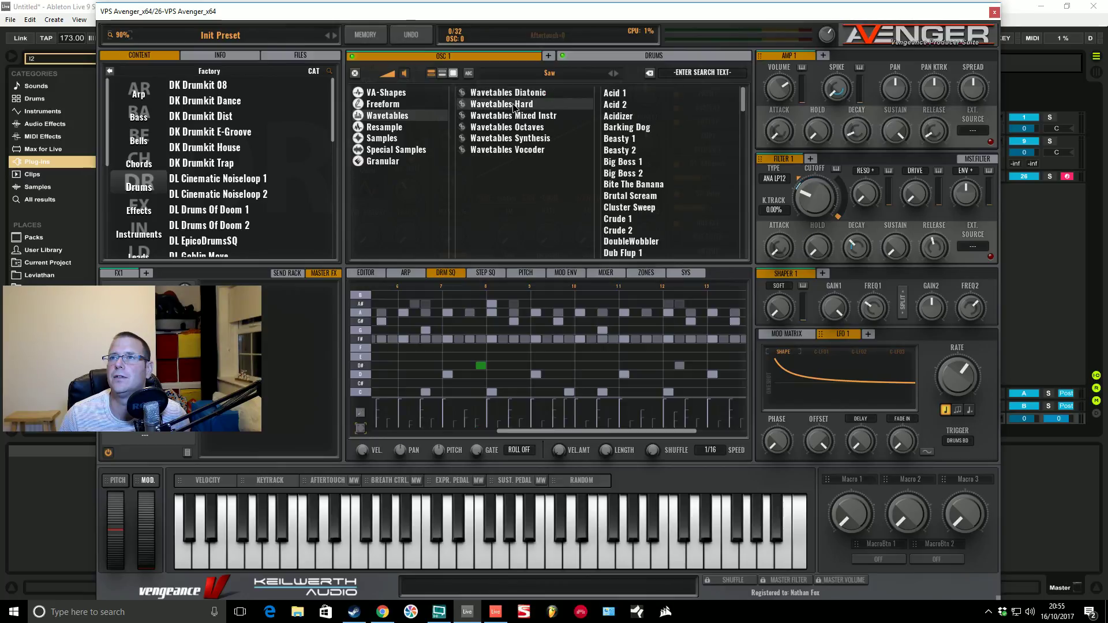
pyautogui.doubleClick(615, 109)
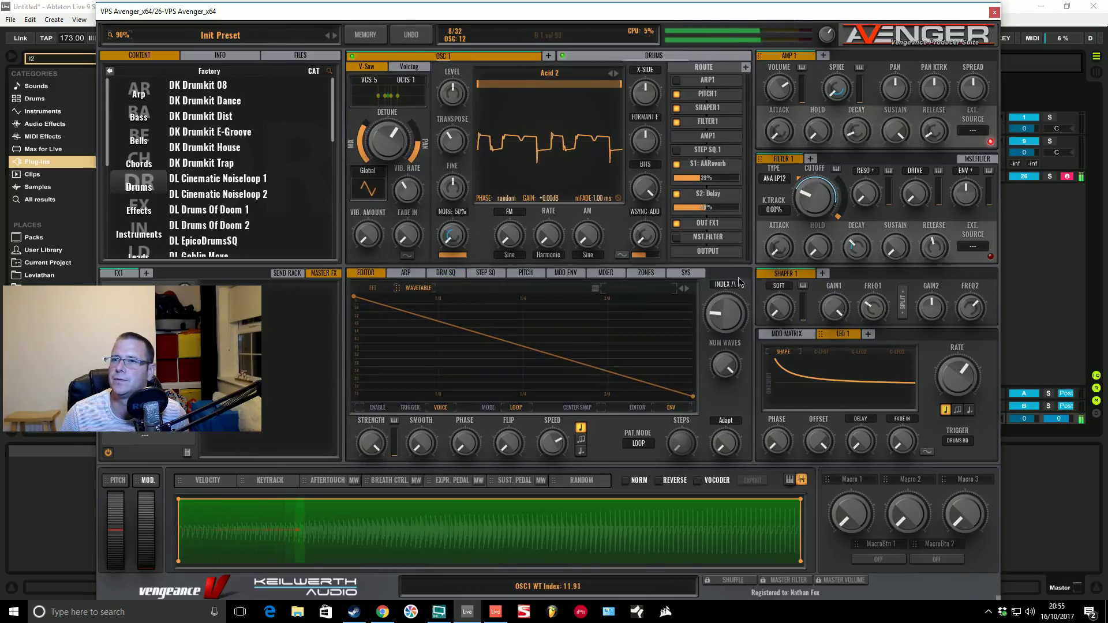
# Step: Silence the drums by lowering their mixer volume all the way down
pyautogui.click(612, 55)
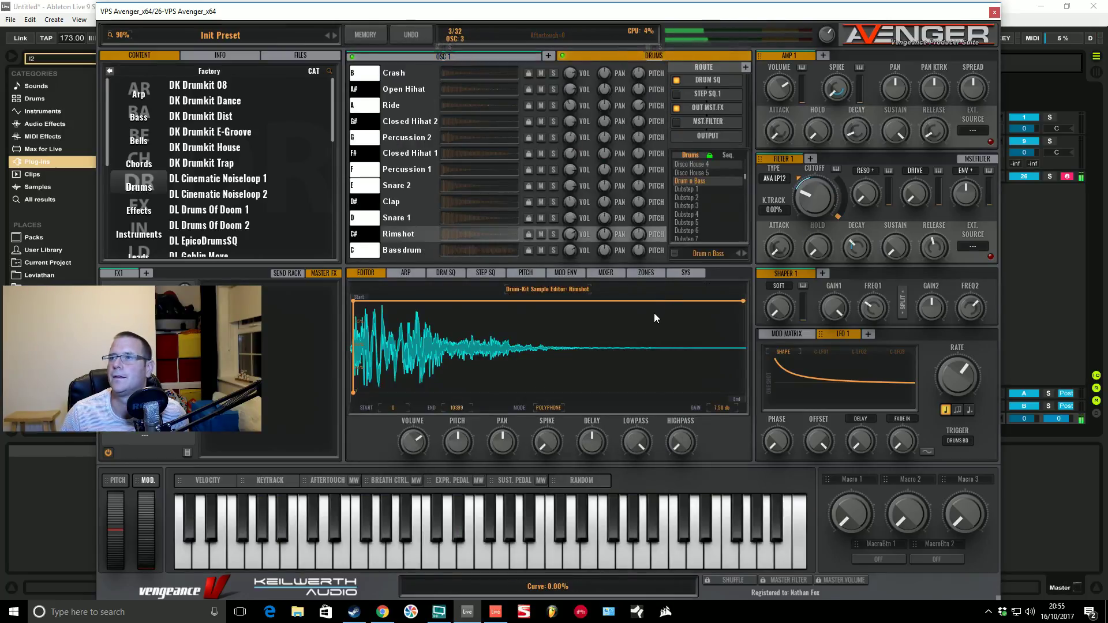
pyautogui.click(611, 274)
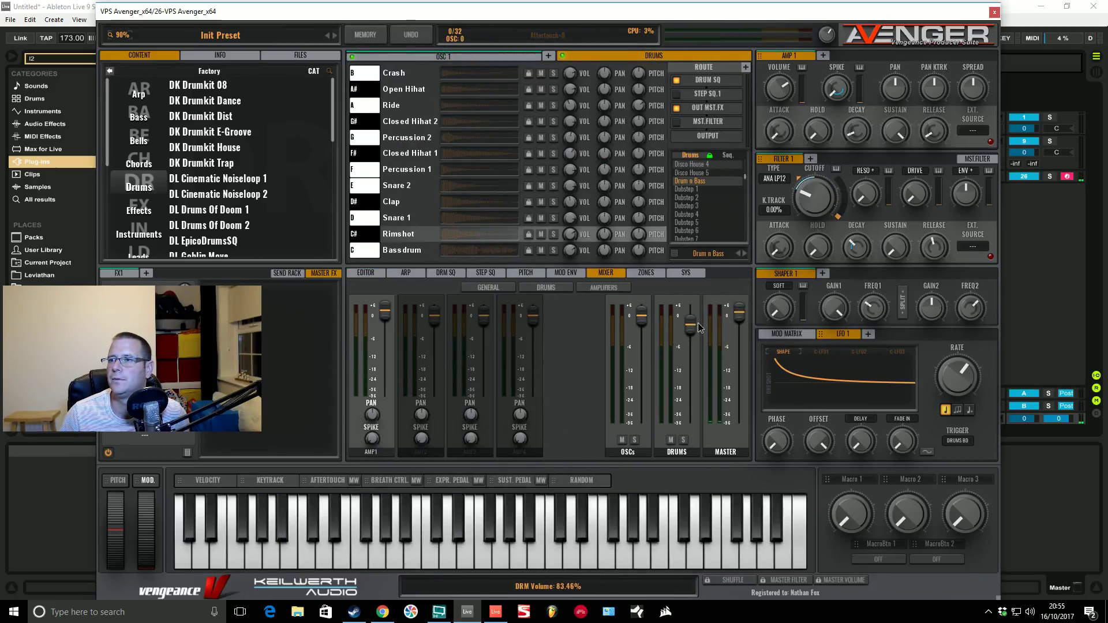
pyautogui.moveTo(693, 388); pyautogui.dragTo(691, 427)
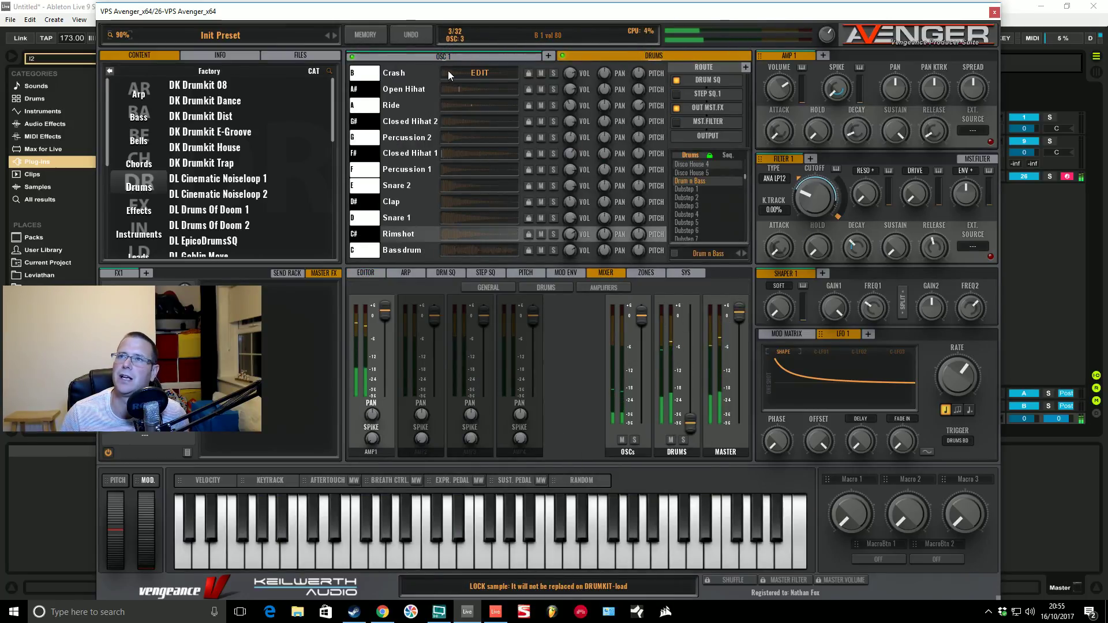
# Step: Raise OSC 1's wavetable index in the wavetable editor and increase its smooth setting
pyautogui.click(466, 54)
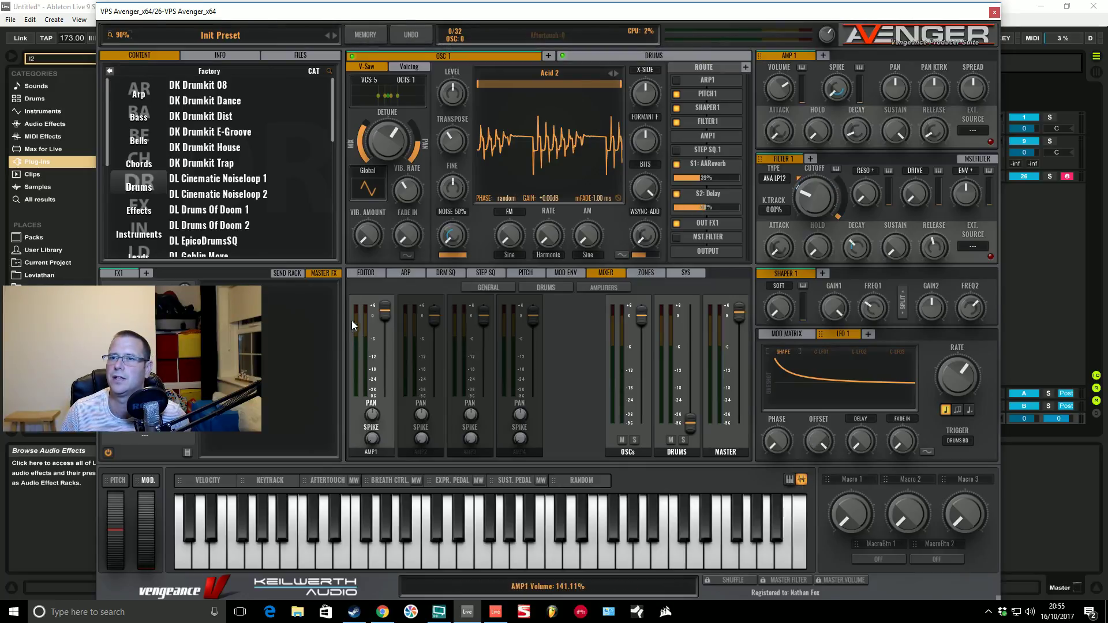
pyautogui.click(376, 273)
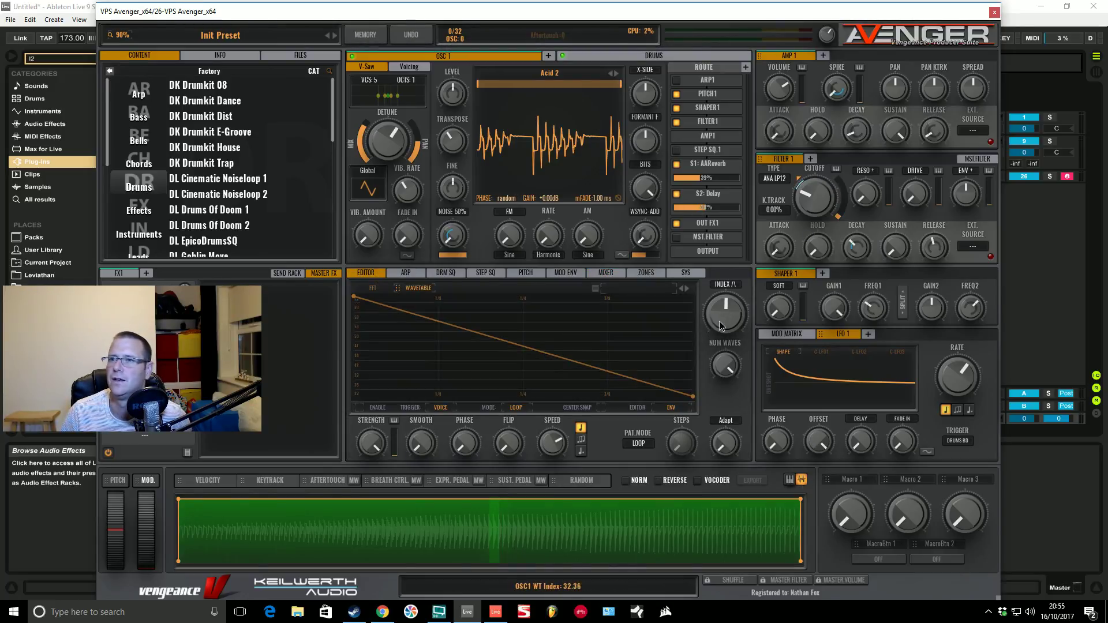
pyautogui.moveTo(725, 348); pyautogui.dragTo(739, 305)
pyautogui.moveTo(422, 443); pyautogui.dragTo(462, 339)
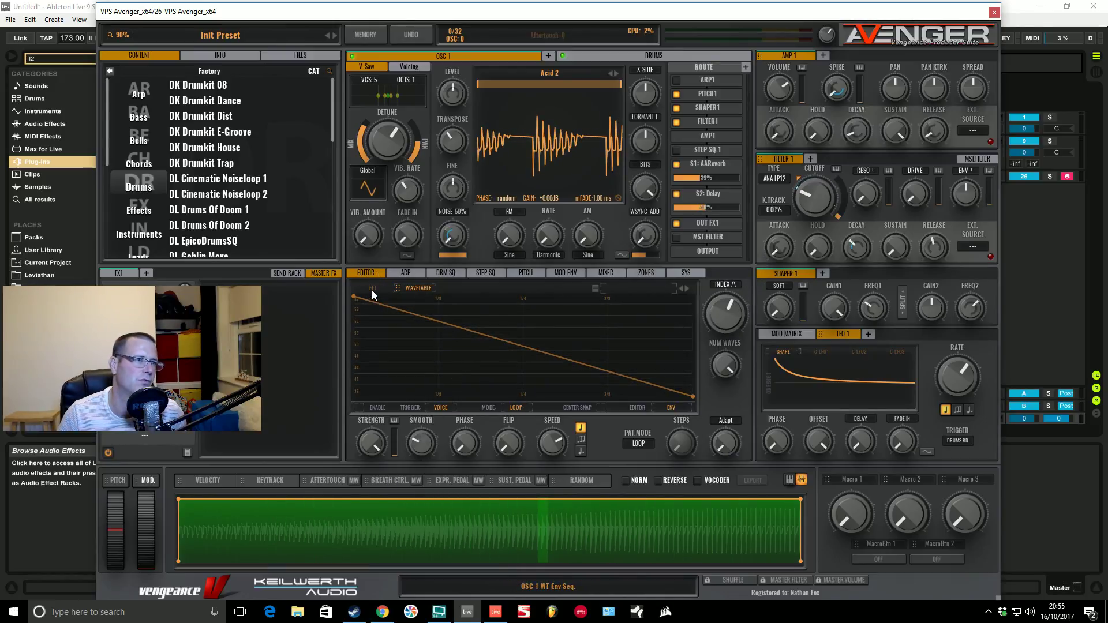